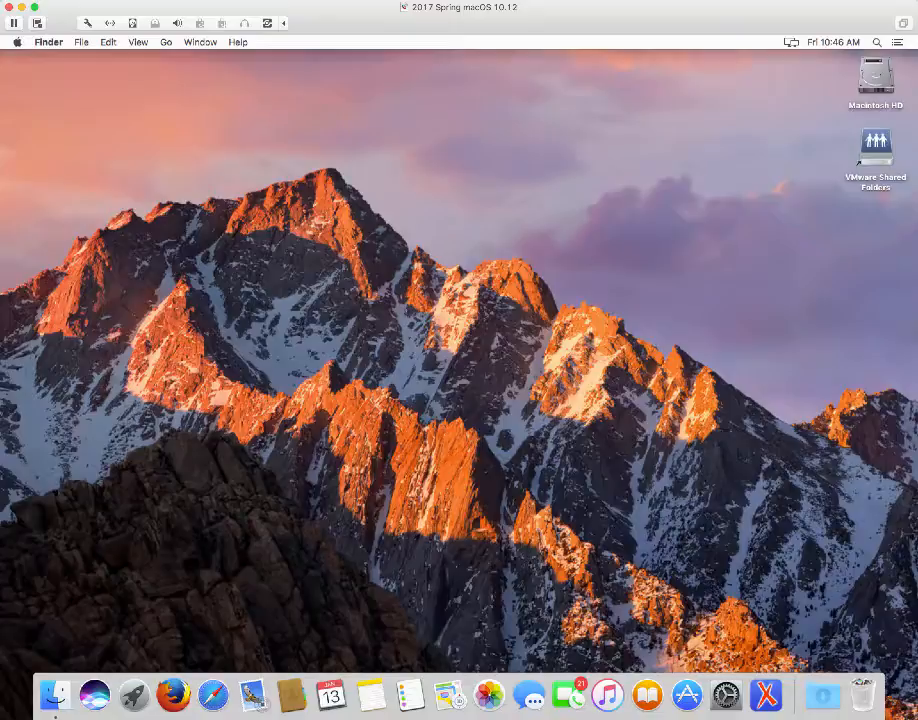
Check this Mac's macOS version and hardware details in About This Mac, then close it
{"action": "left_click", "coordinate": [17, 44]}
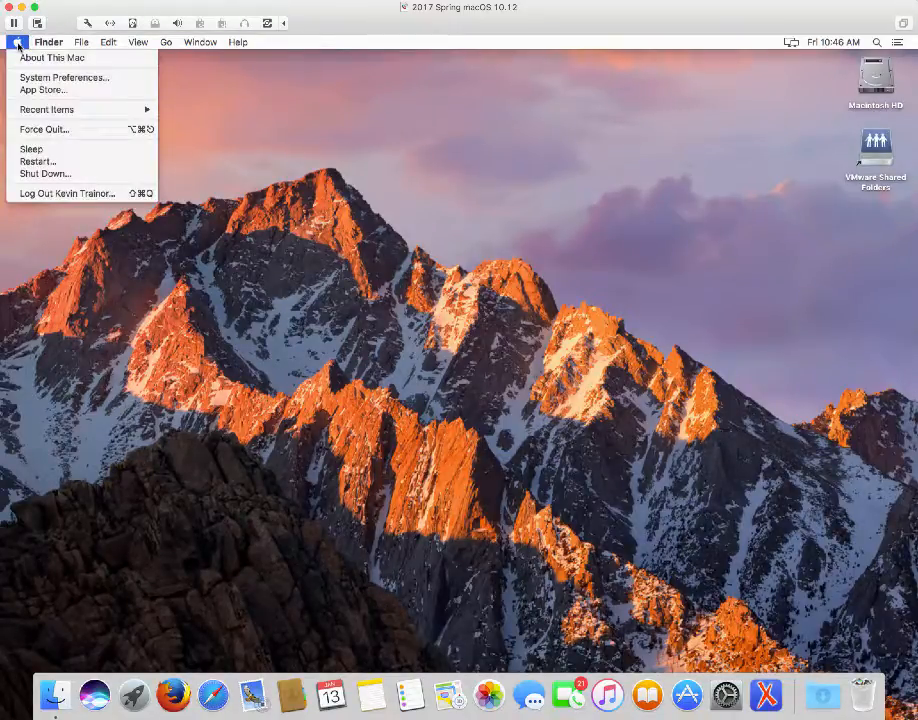
{"action": "left_click", "coordinate": [27, 59]}
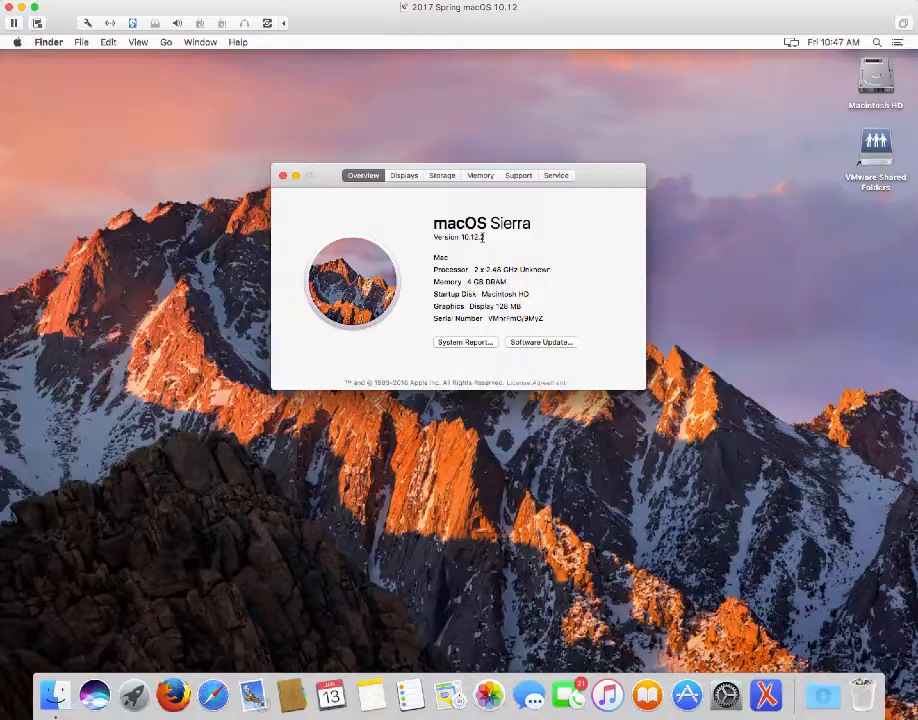
{"action": "left_click", "coordinate": [283, 176]}
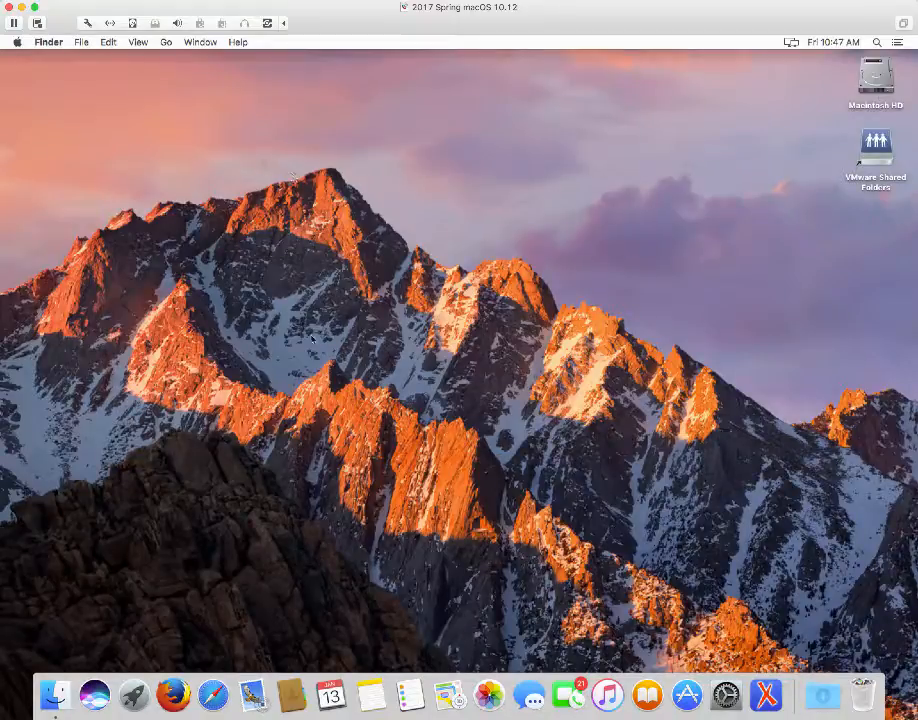
Launch Firefox, move its window down and left, and select the current URL
{"action": "left_click", "coordinate": [175, 697]}
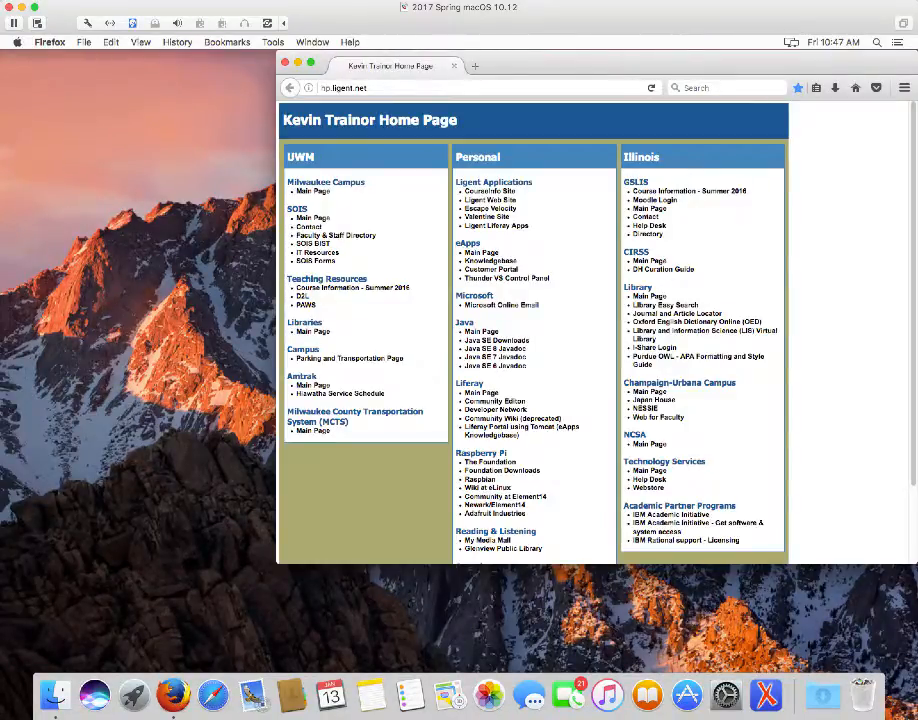
{"action": "left_click_drag", "start_coordinate": [545, 66], "coordinate": [430, 94]}
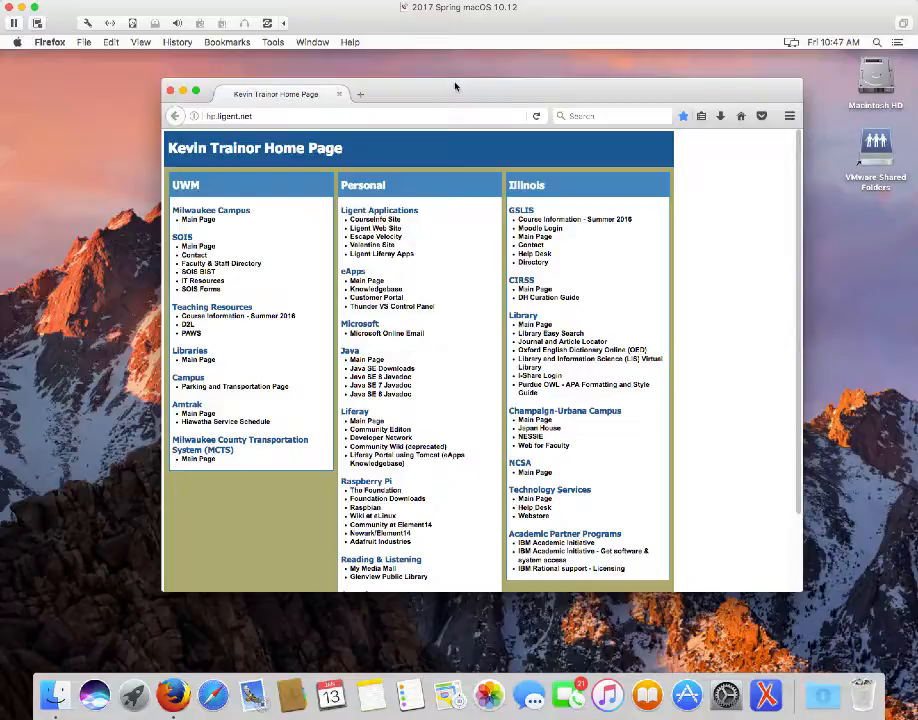
{"action": "left_click", "coordinate": [228, 116]}
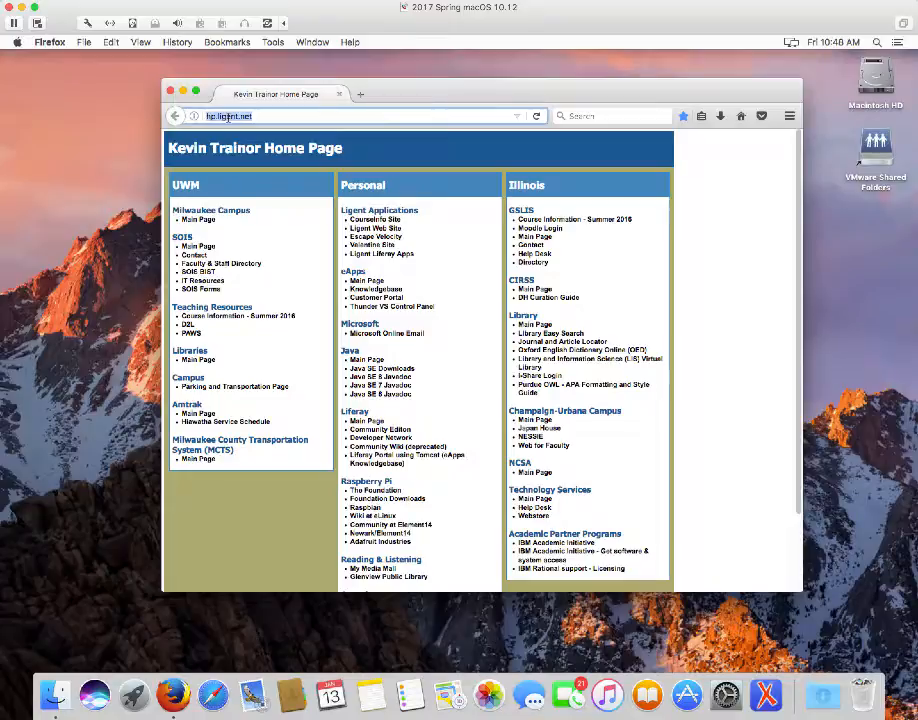
Load dev.mysql.com, then reposition the browser window and enlarge it
{"action": "type", "text": "dev"}
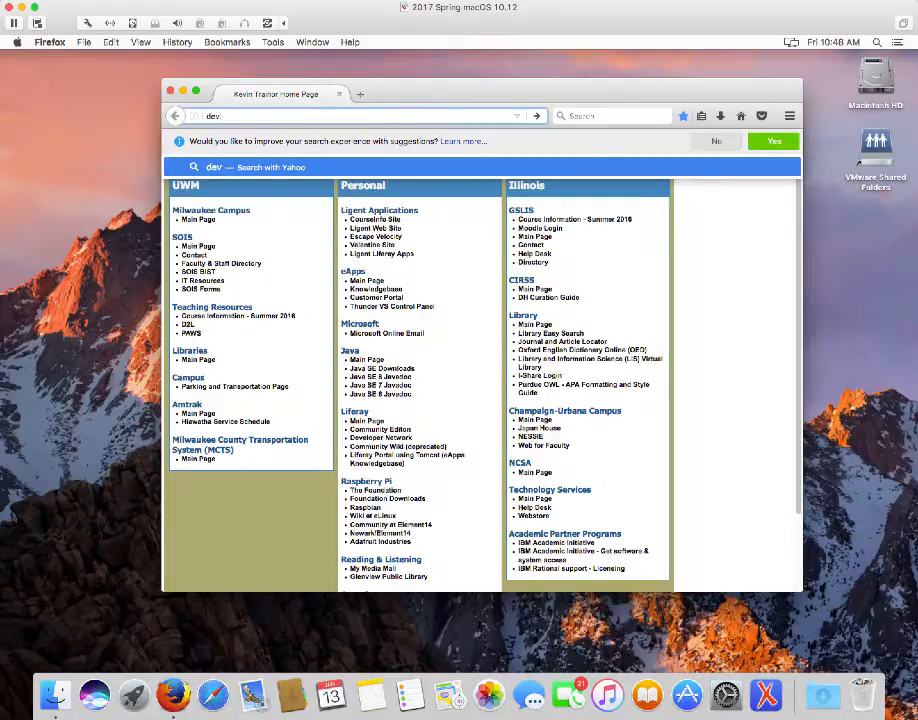
{"action": "type", "text": ".mys"}
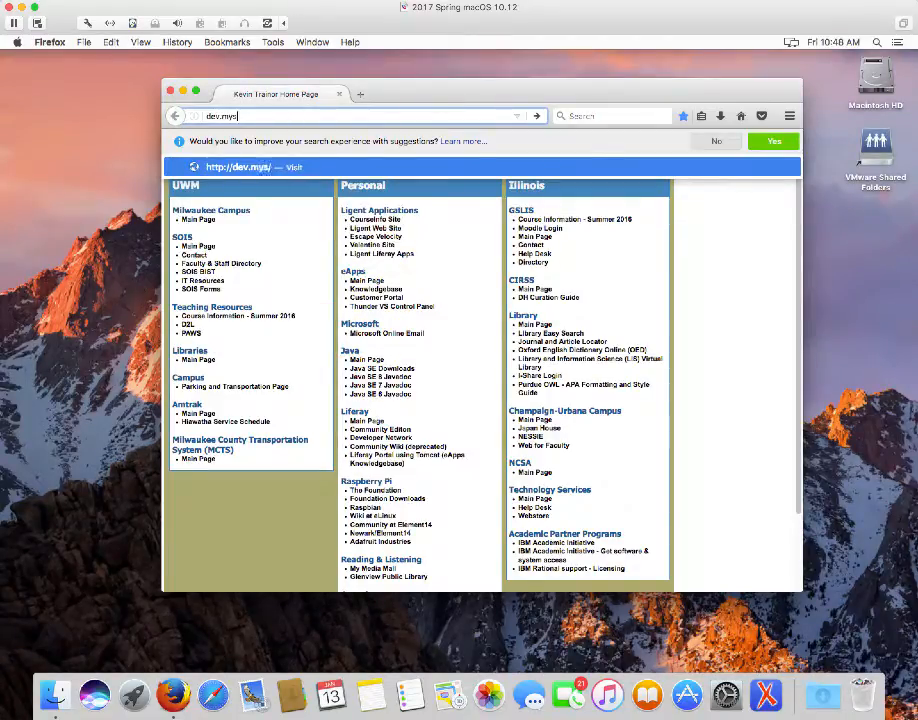
{"action": "type", "text": "ql.com"}
{"action": "key", "text": "Return"}
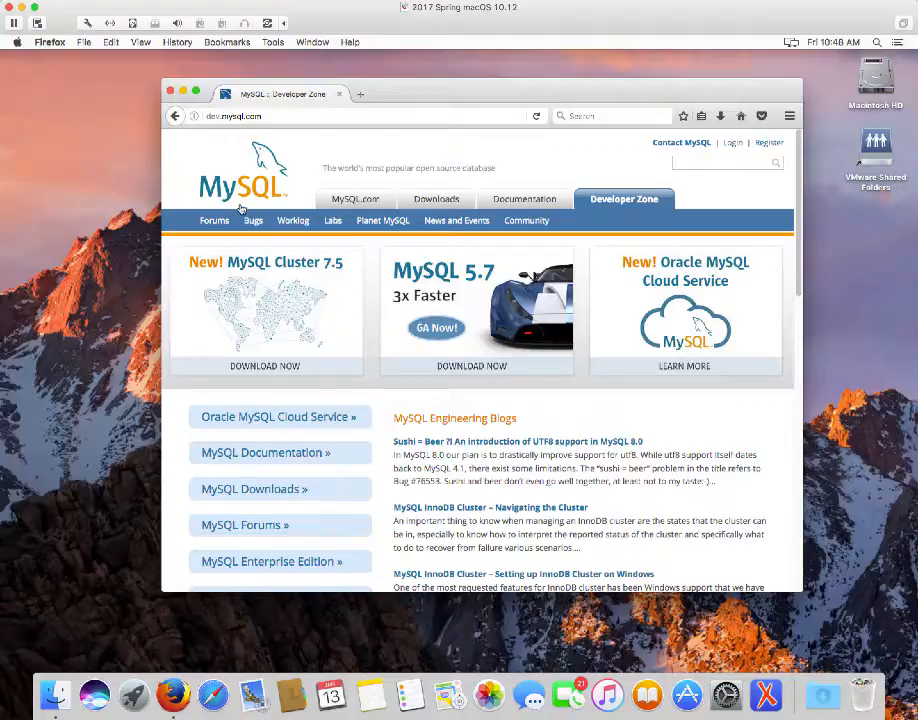
{"action": "left_click_drag", "start_coordinate": [345, 87], "coordinate": [319, 62]}
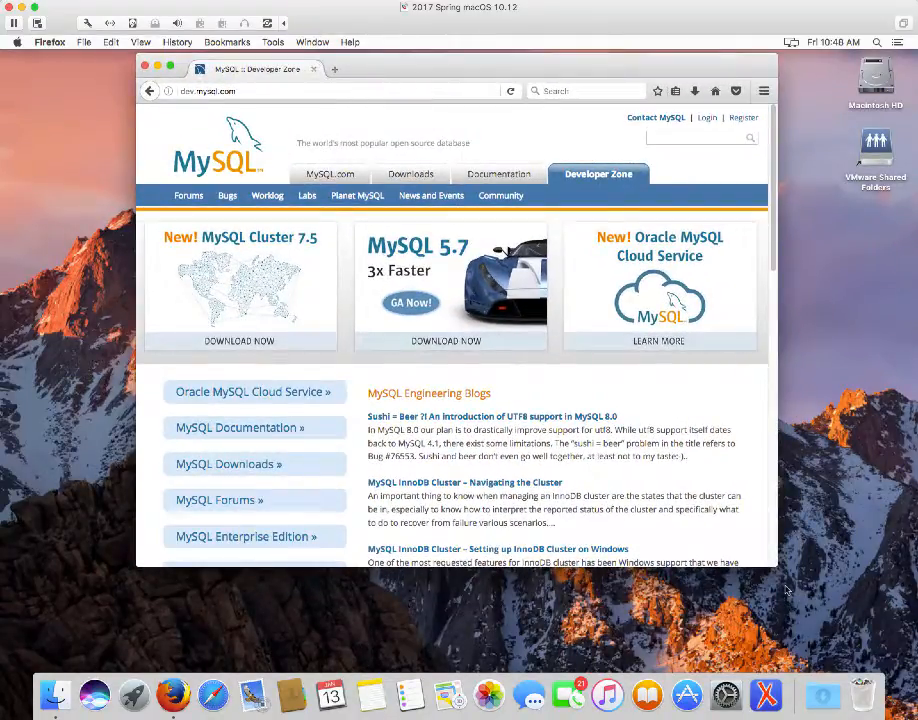
{"action": "left_click_drag", "start_coordinate": [776, 568], "coordinate": [835, 652]}
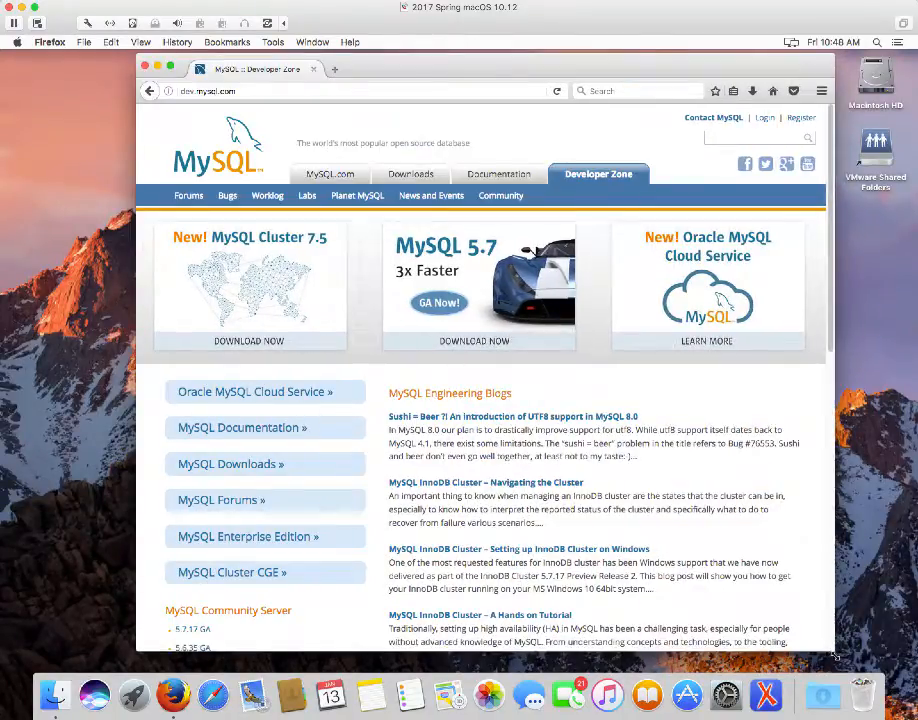
Follow the 'MySQL Downloads »' link and scroll down to the MySQL Workbench entry
{"action": "left_click", "coordinate": [228, 465]}
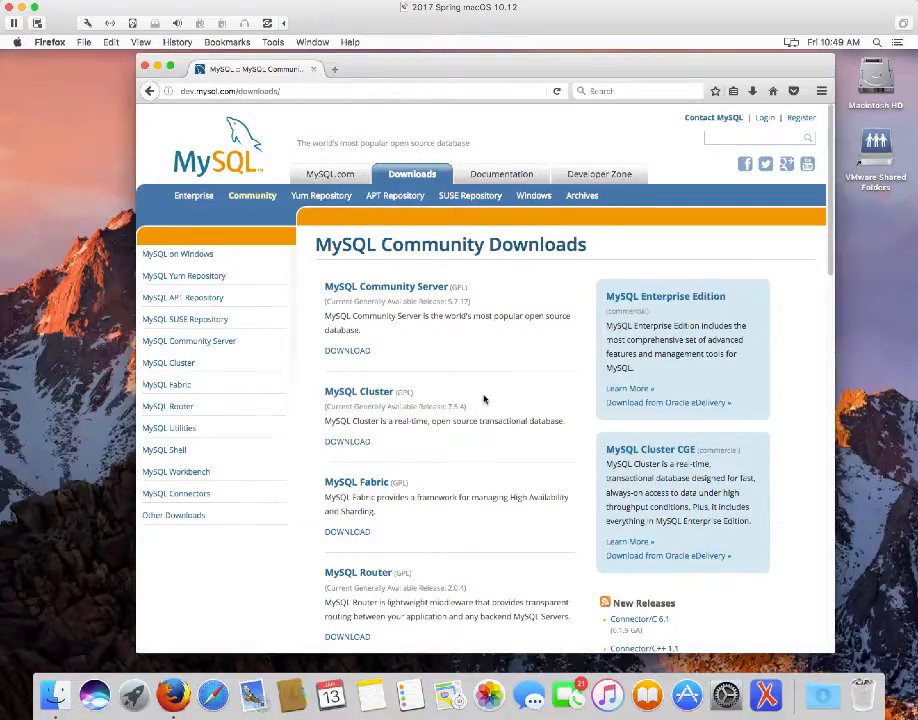
{"action": "scroll", "coordinate": [484, 399], "scroll_direction": "down", "scroll_amount": 3}
{"action": "scroll", "coordinate": [484, 399], "scroll_direction": "down", "scroll_amount": 10}
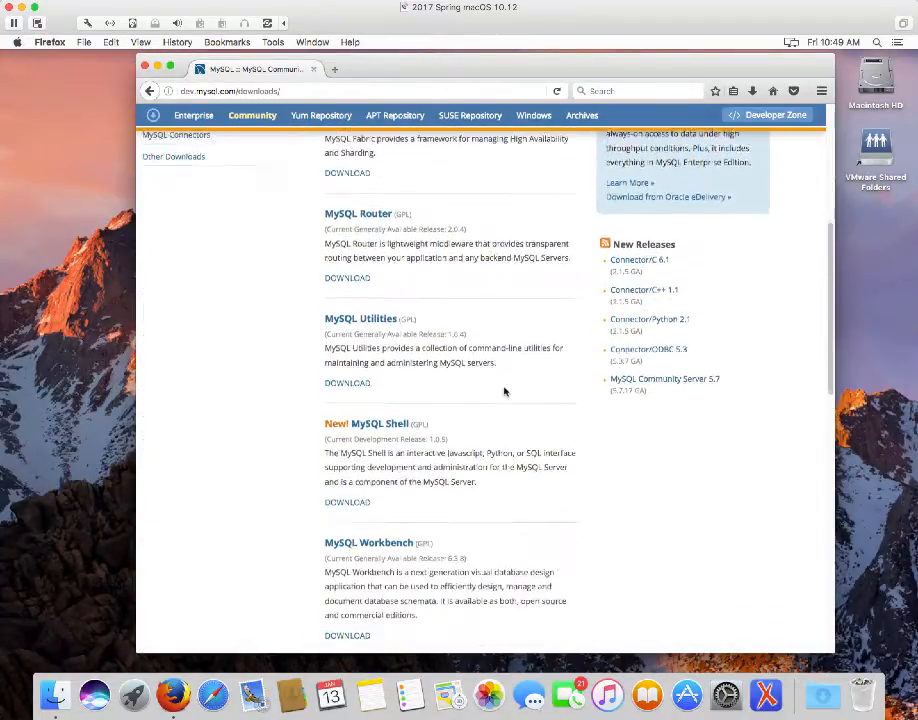
{"action": "scroll", "coordinate": [505, 392], "scroll_direction": "down", "scroll_amount": 2}
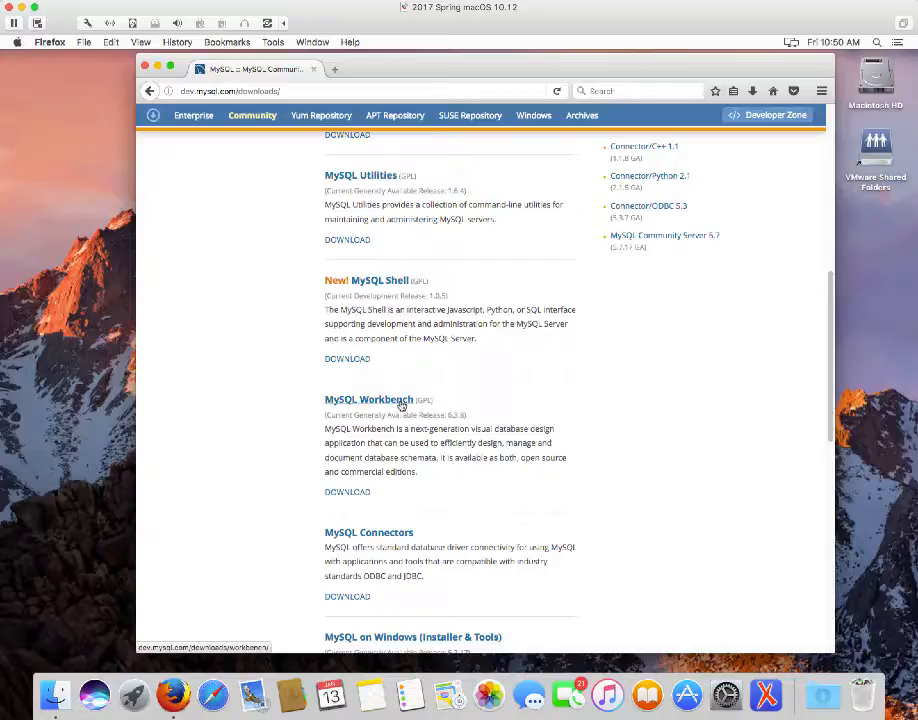
{"action": "left_click", "coordinate": [400, 402]}
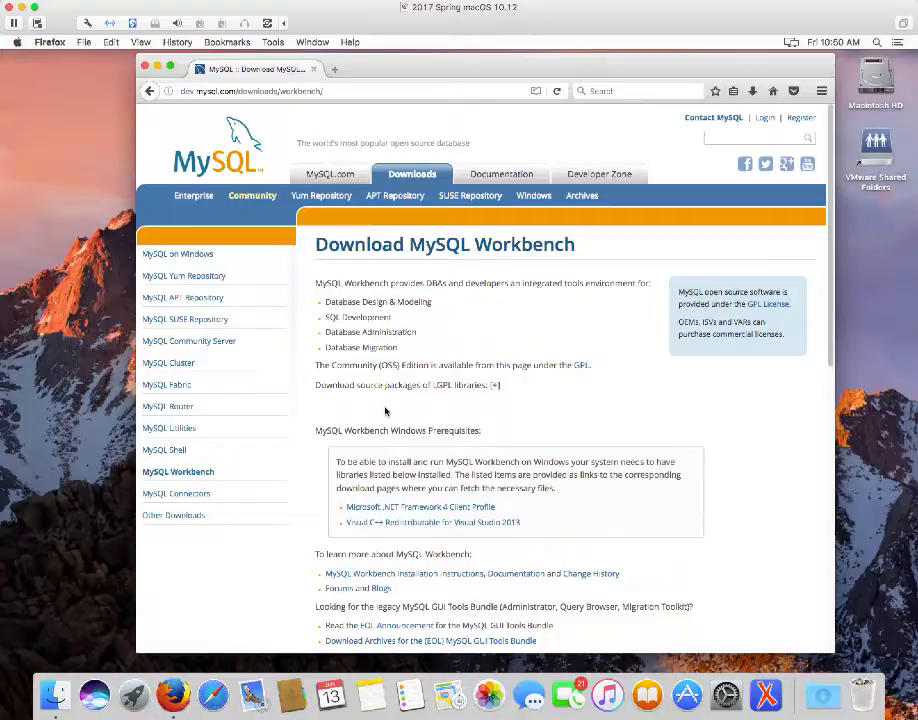
{"action": "scroll", "coordinate": [385, 410], "scroll_direction": "down", "scroll_amount": 4}
{"action": "scroll", "coordinate": [385, 410], "scroll_direction": "down", "scroll_amount": 7}
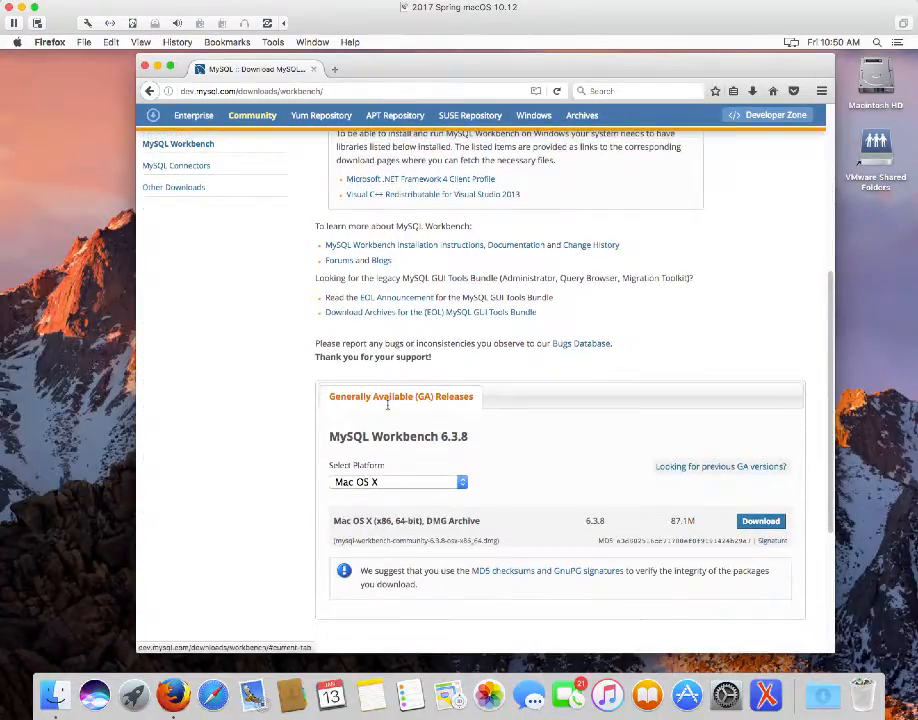
{"action": "scroll", "coordinate": [387, 404], "scroll_direction": "up", "scroll_amount": 10}
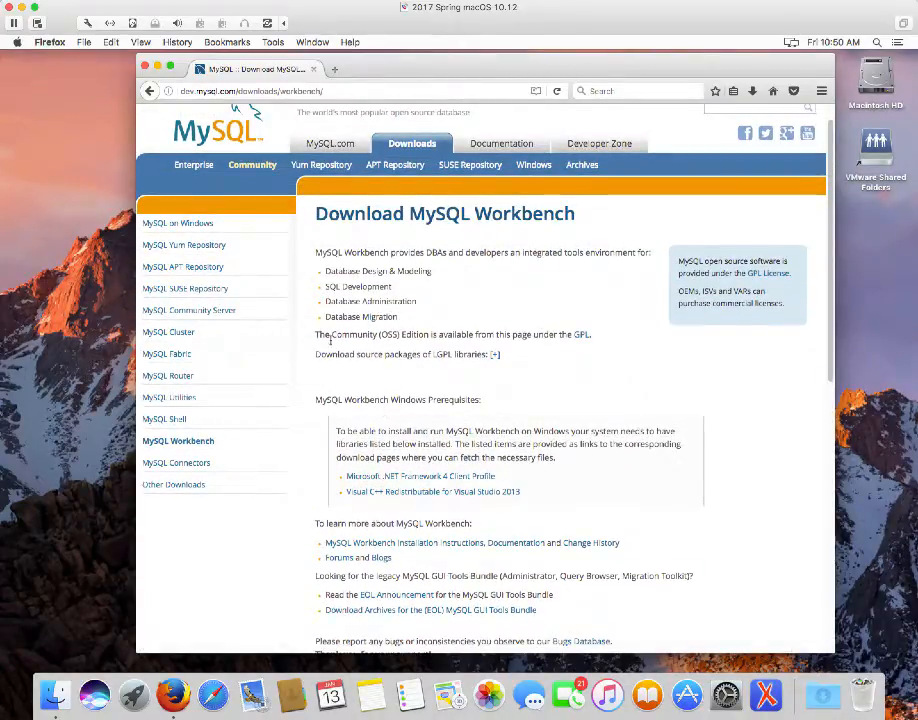
{"action": "left_click", "coordinate": [150, 91]}
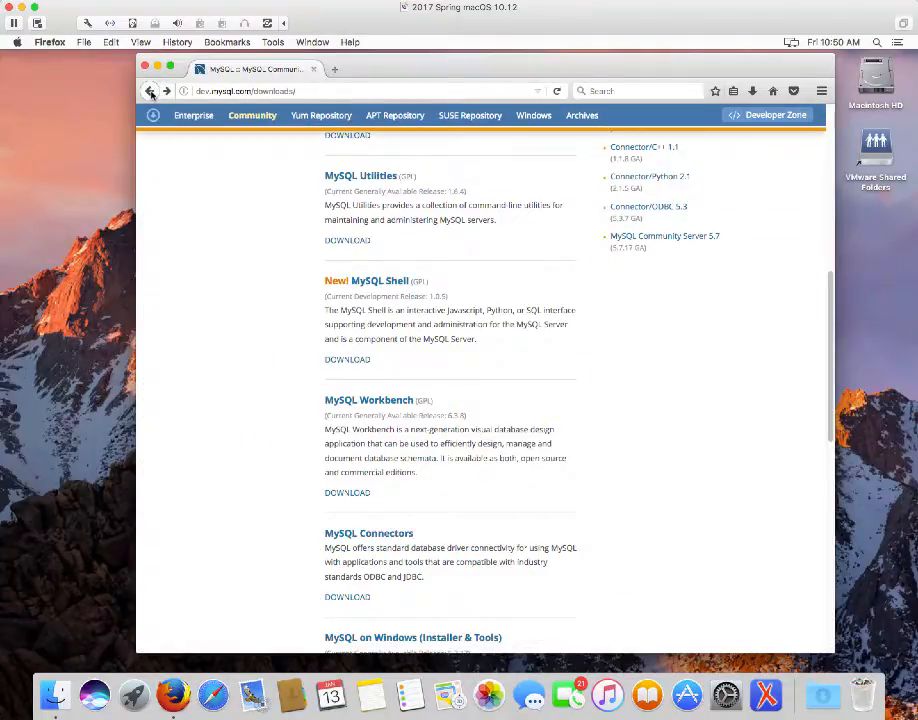
{"action": "scroll", "coordinate": [538, 283], "scroll_direction": "up", "scroll_amount": 2}
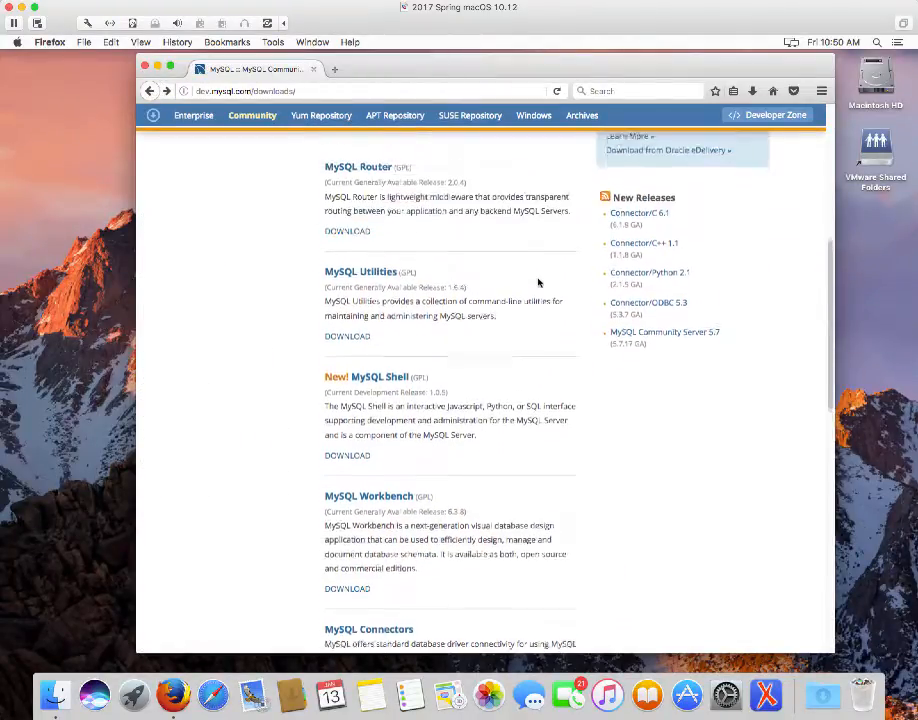
{"action": "scroll", "coordinate": [538, 283], "scroll_direction": "up", "scroll_amount": 6}
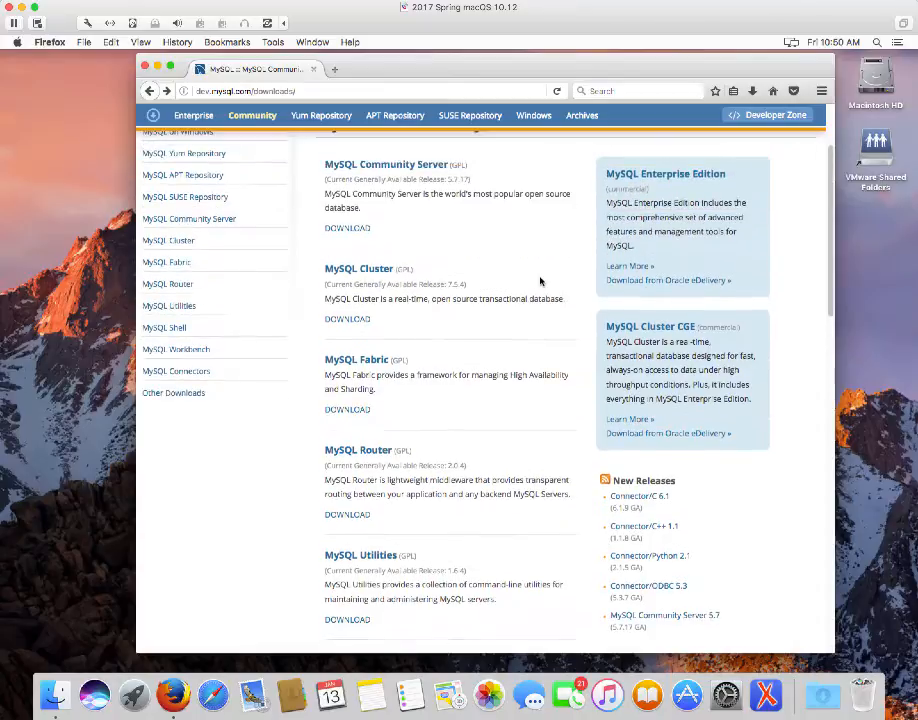
{"action": "scroll", "coordinate": [540, 281], "scroll_direction": "up", "scroll_amount": 1}
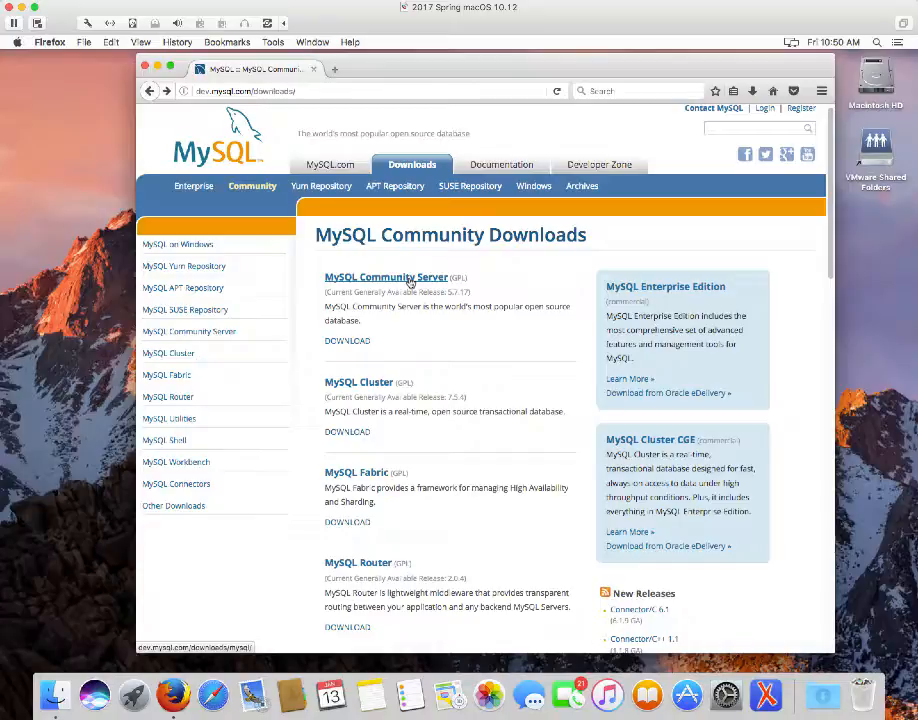
Open MySQL Community Server and scroll to the 5.7.17 Mac OS X GA download table
{"action": "left_click", "coordinate": [409, 283]}
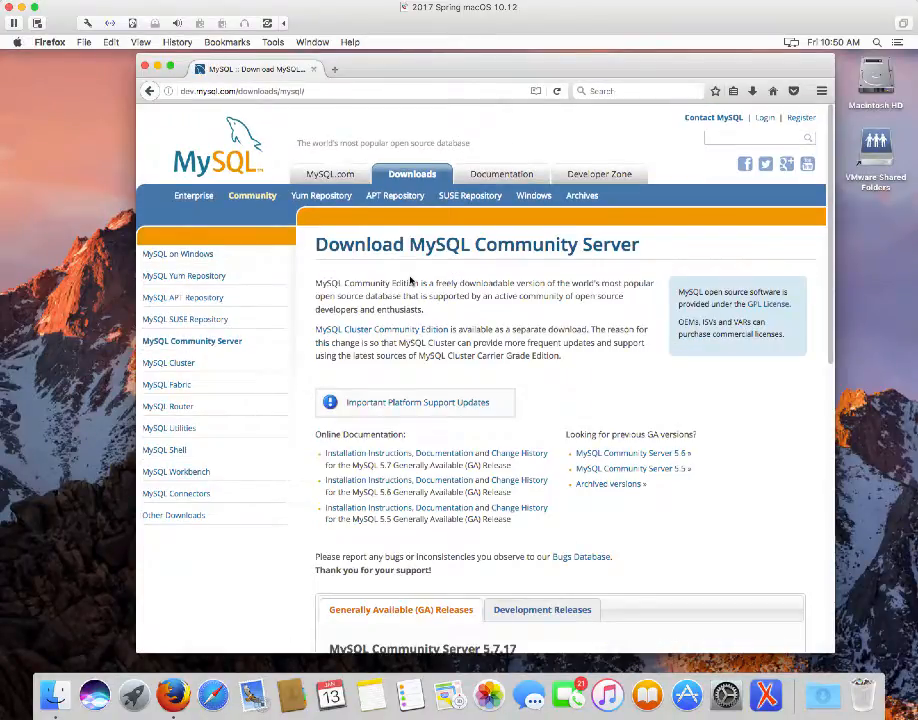
{"action": "scroll", "coordinate": [455, 342], "scroll_direction": "down", "scroll_amount": 5}
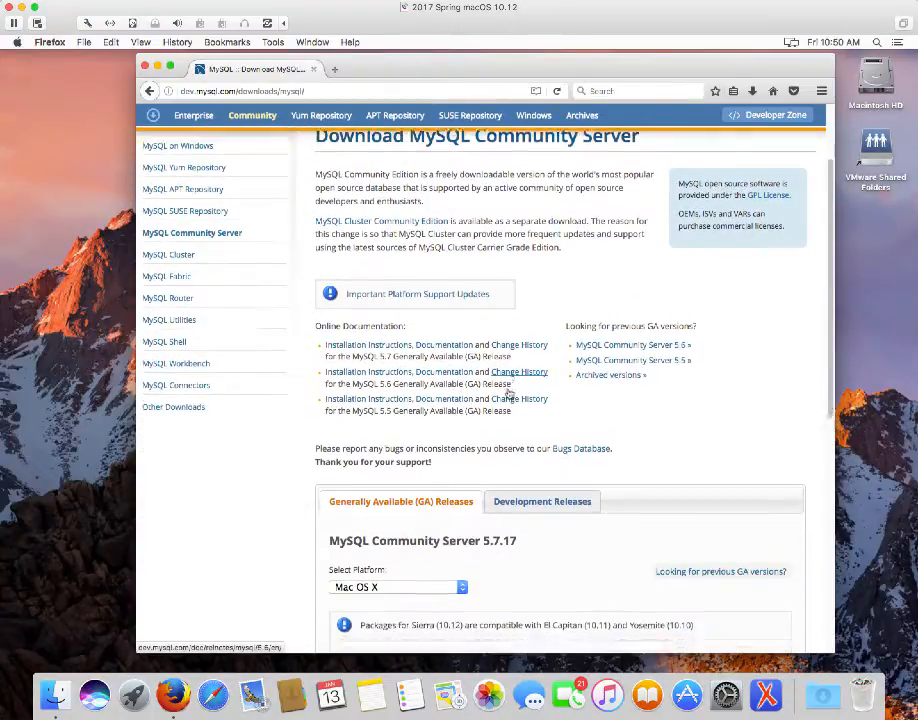
{"action": "scroll", "coordinate": [508, 391], "scroll_direction": "down", "scroll_amount": 3}
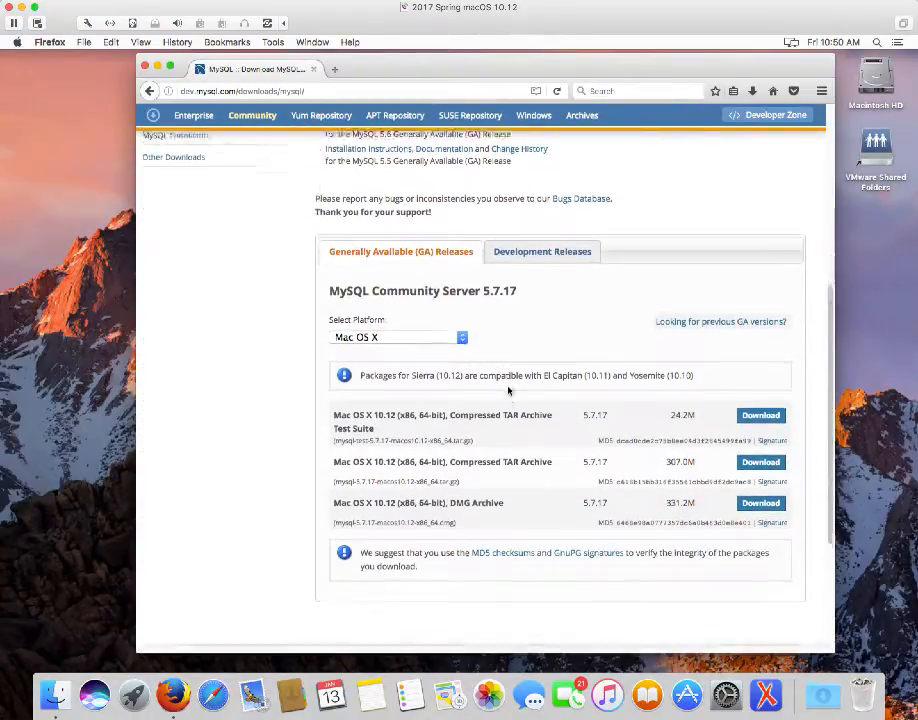
{"action": "scroll", "coordinate": [508, 391], "scroll_direction": "down", "scroll_amount": 1}
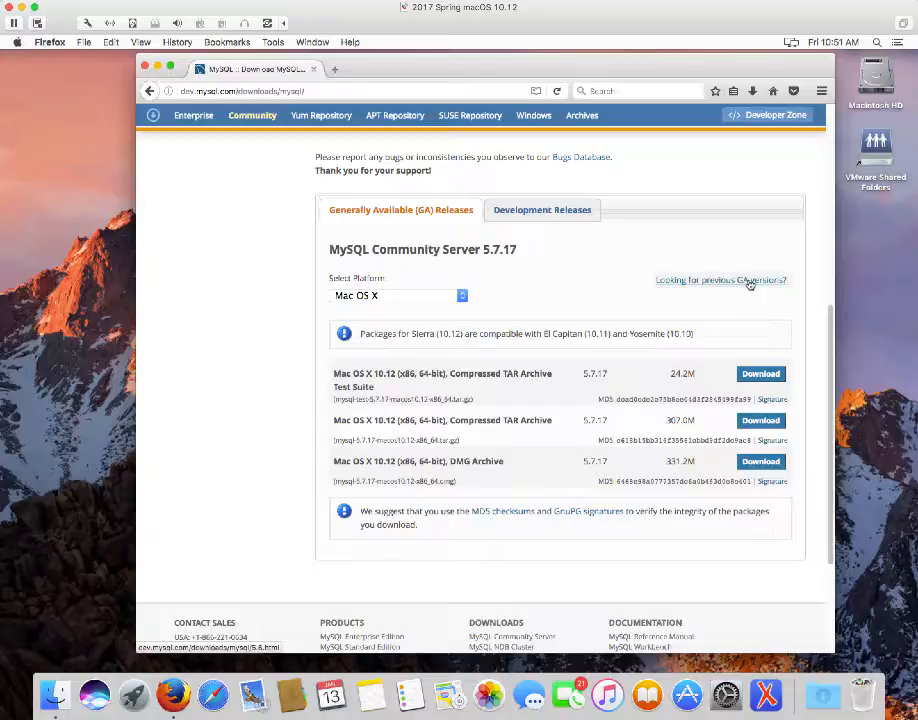
Leave the older 5.6.35 release list and return to the 5.7.17 Mac OS X downloads
{"action": "left_click", "coordinate": [748, 282]}
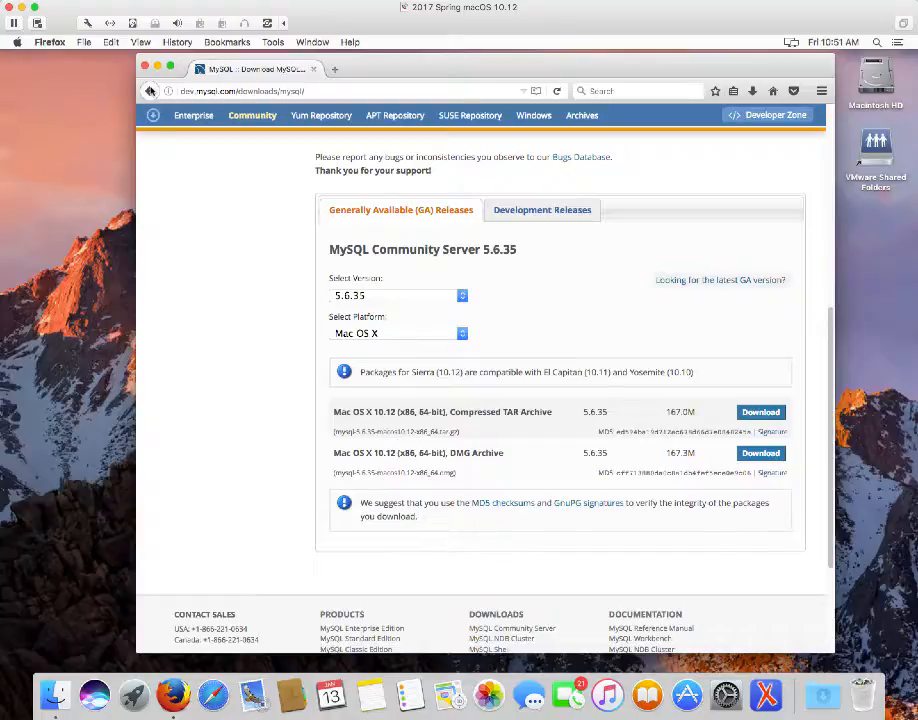
{"action": "left_click", "coordinate": [150, 90]}
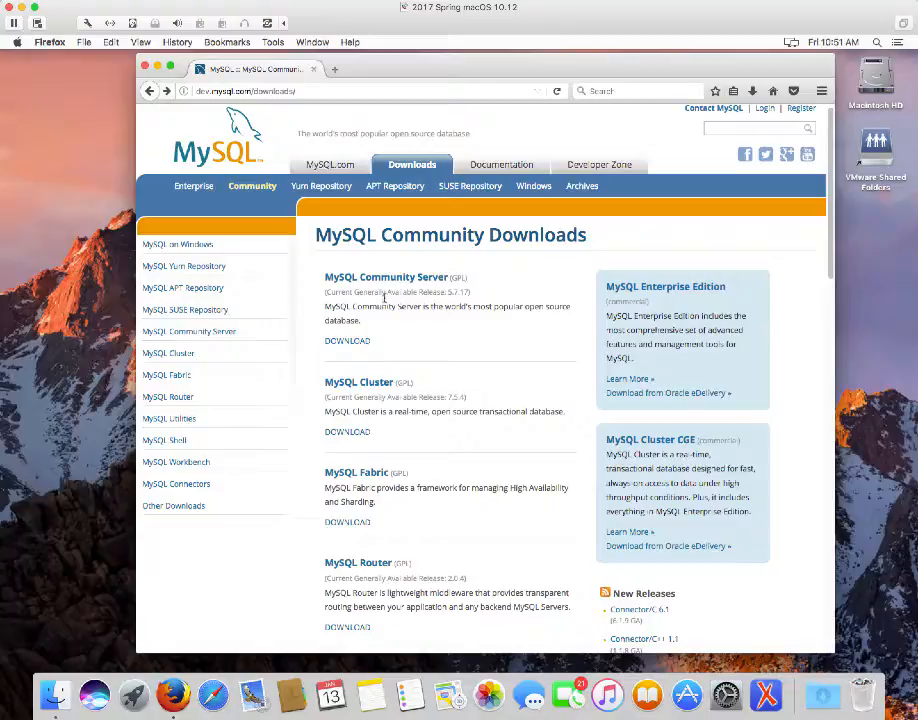
{"action": "left_click", "coordinate": [387, 279]}
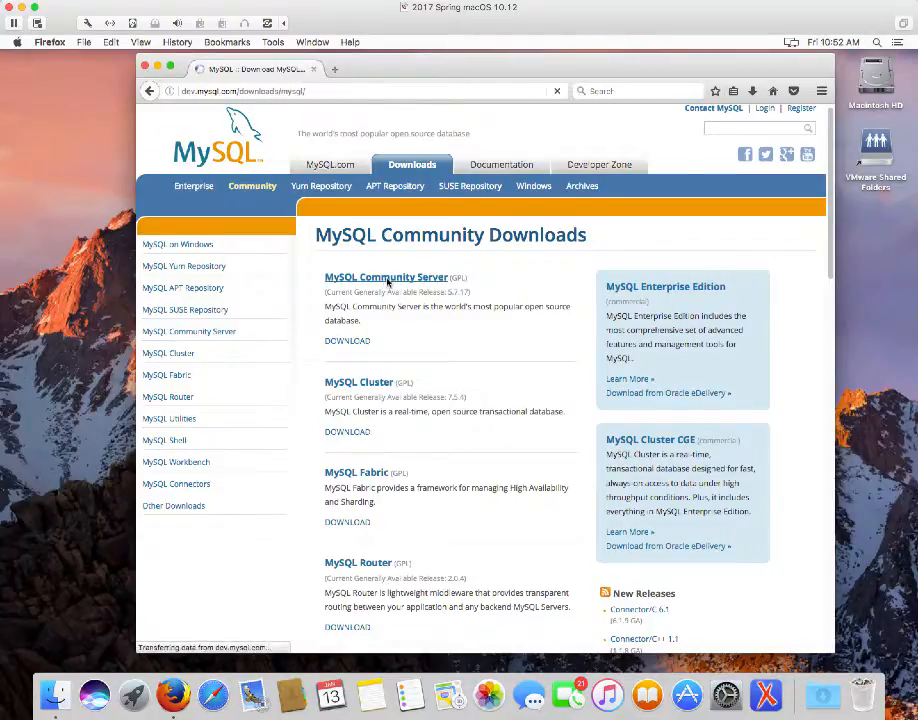
{"action": "scroll", "coordinate": [465, 377], "scroll_direction": "down", "scroll_amount": 10}
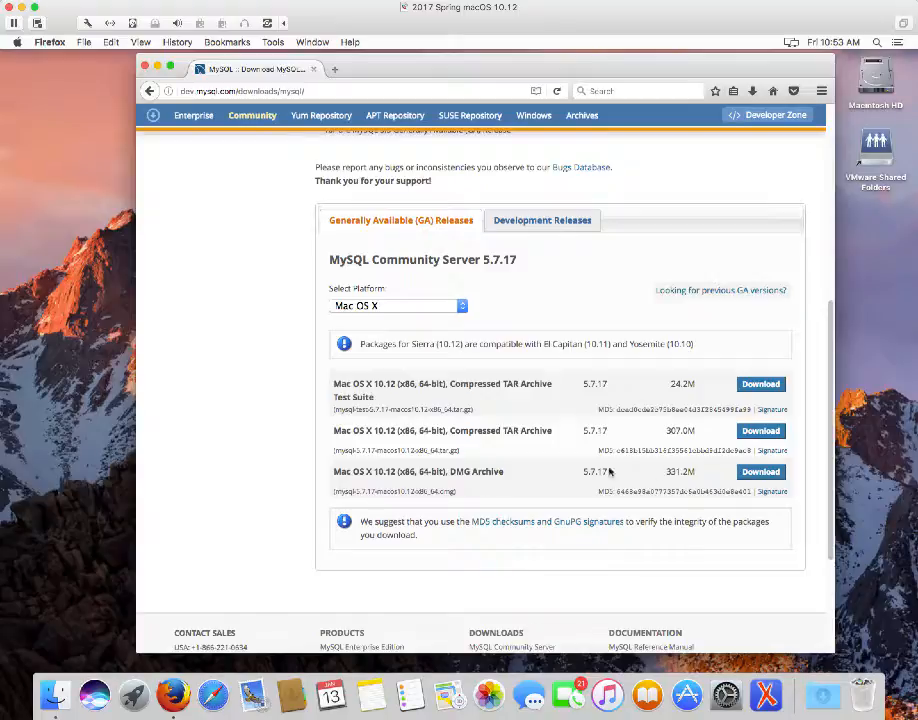
Download the Mac OS X 10.12 DMG Archive of MySQL 5.7.17
{"action": "left_click", "coordinate": [763, 476]}
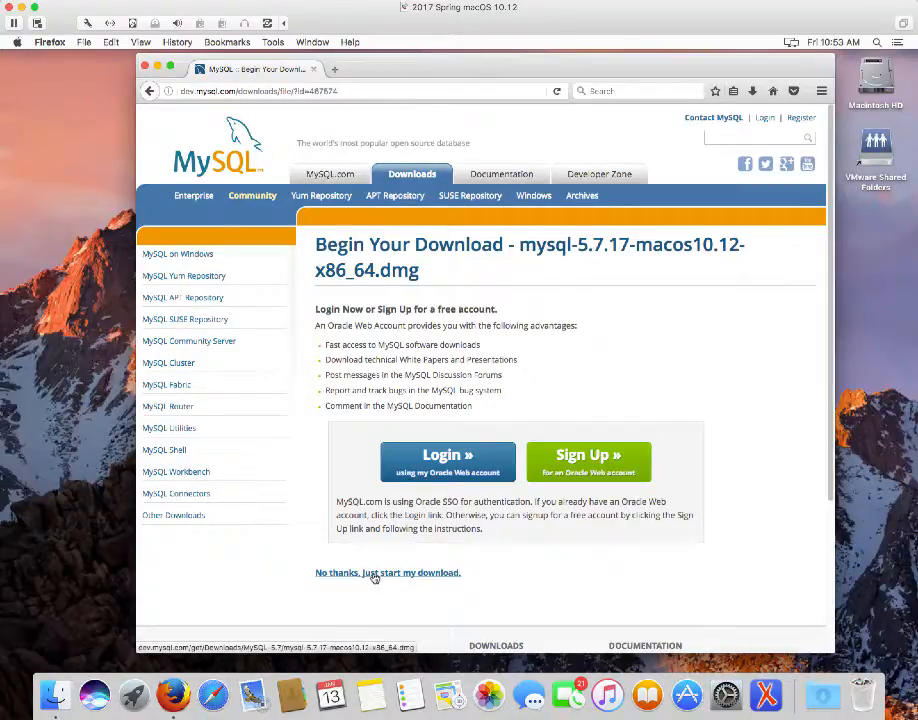
Skip the Oracle login and save mysql-5.7.17-macos10.12-x86_64.dmg to disk
{"action": "left_click", "coordinate": [374, 574]}
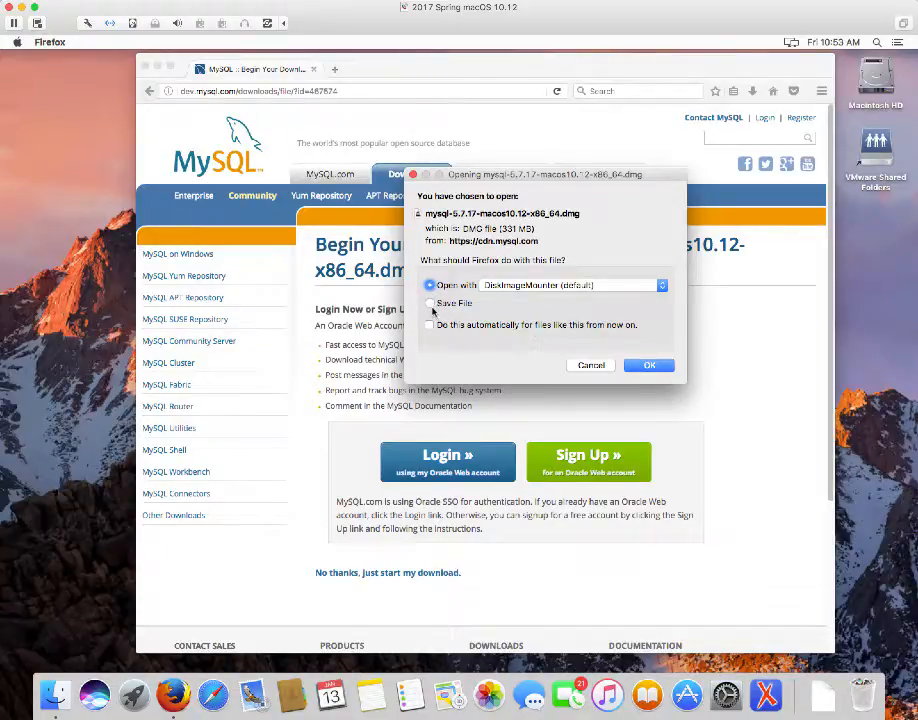
{"action": "left_click", "coordinate": [430, 304]}
{"action": "left_click", "coordinate": [648, 366]}
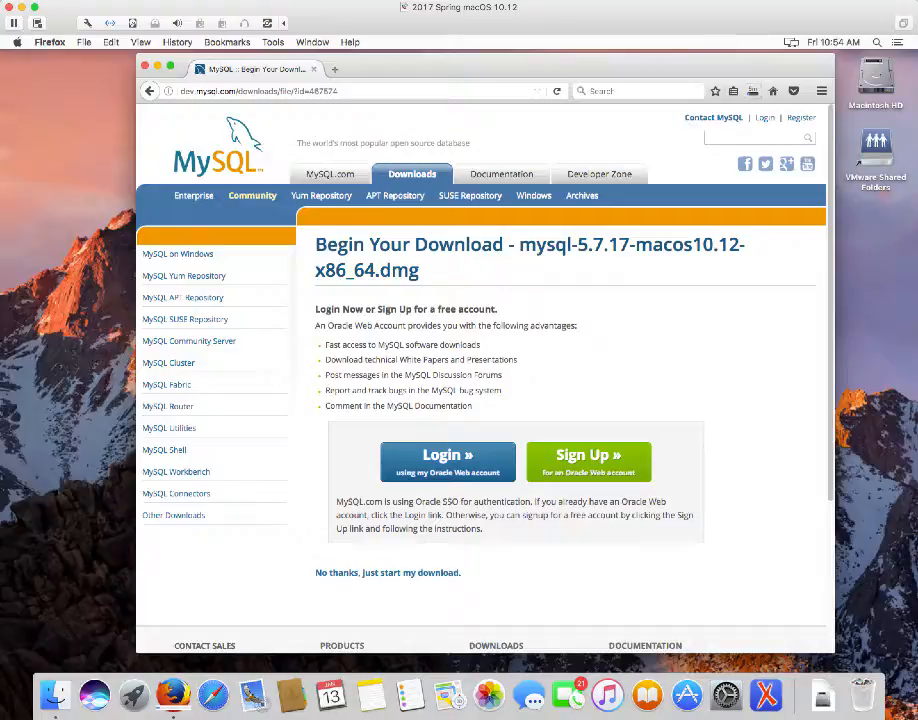
{"action": "left_click", "coordinate": [637, 0]}
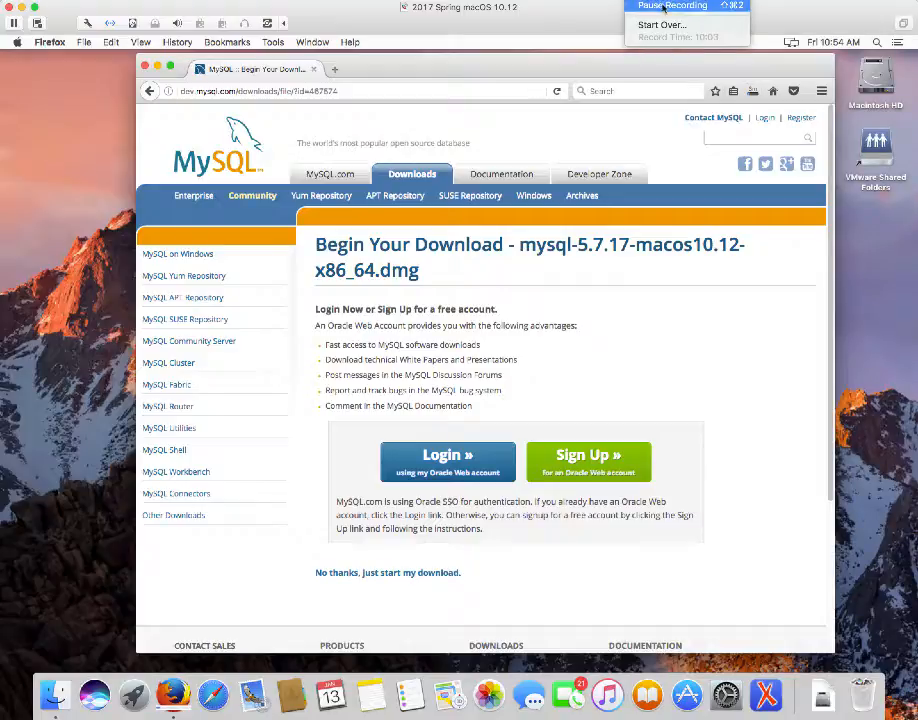
{"action": "left_click", "coordinate": [672, 5]}
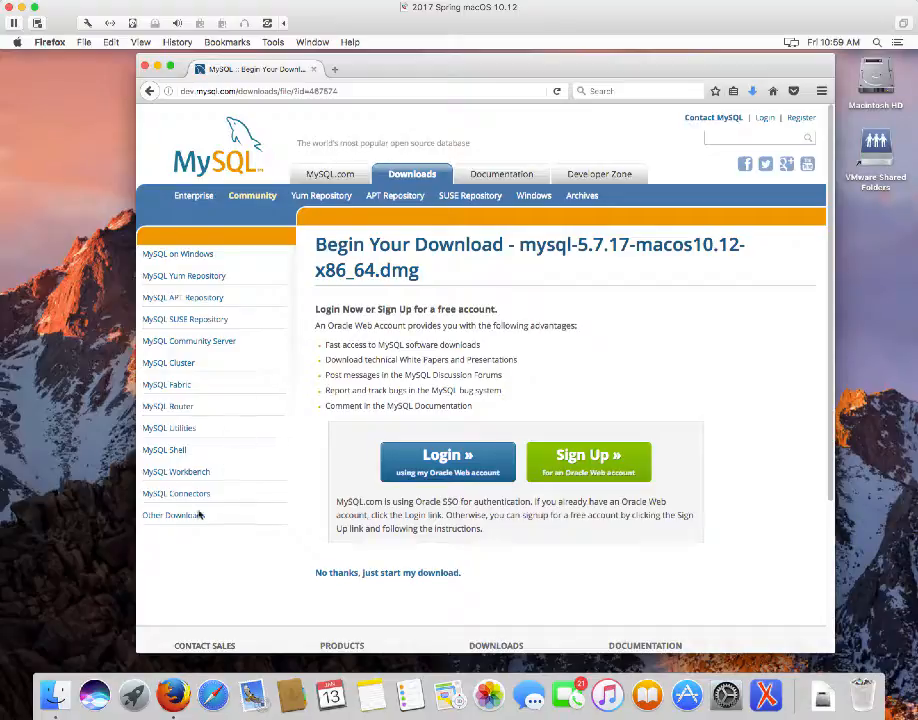
Open the DMG from Downloads in Finder and select the mysql-5.7.17-macos10.12-x86_64.pkg installer
{"action": "left_click", "coordinate": [55, 693]}
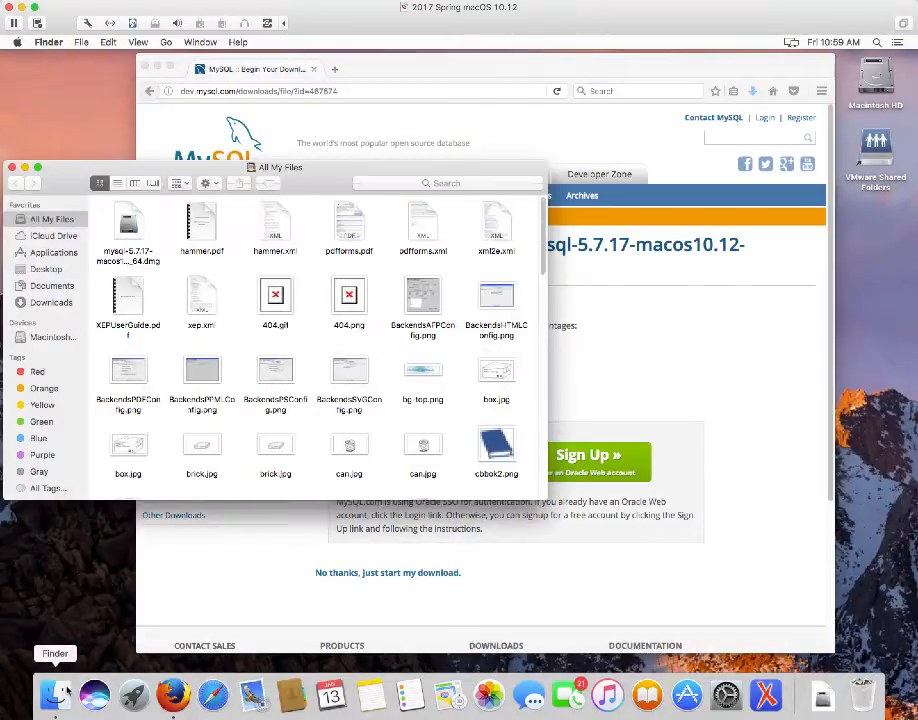
{"action": "left_click", "coordinate": [46, 305]}
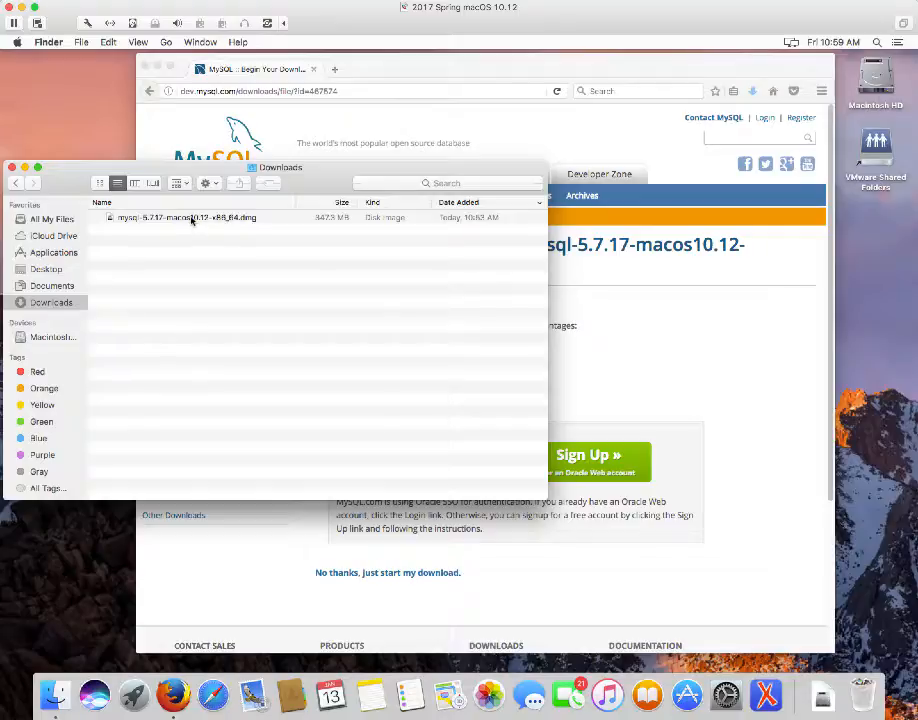
{"action": "double_click", "coordinate": [191, 219]}
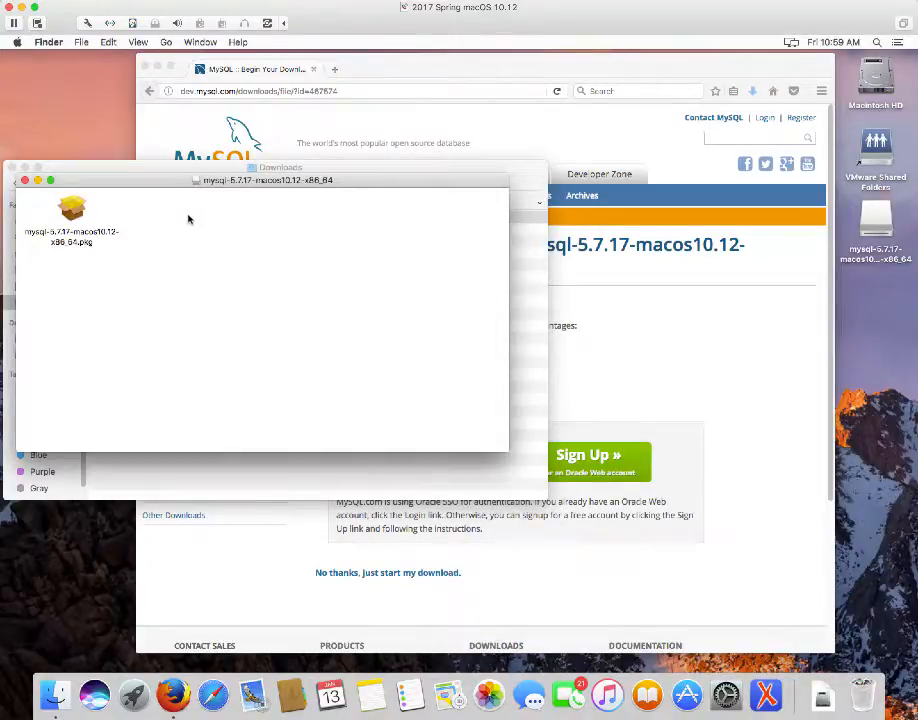
{"action": "left_click", "coordinate": [75, 221]}
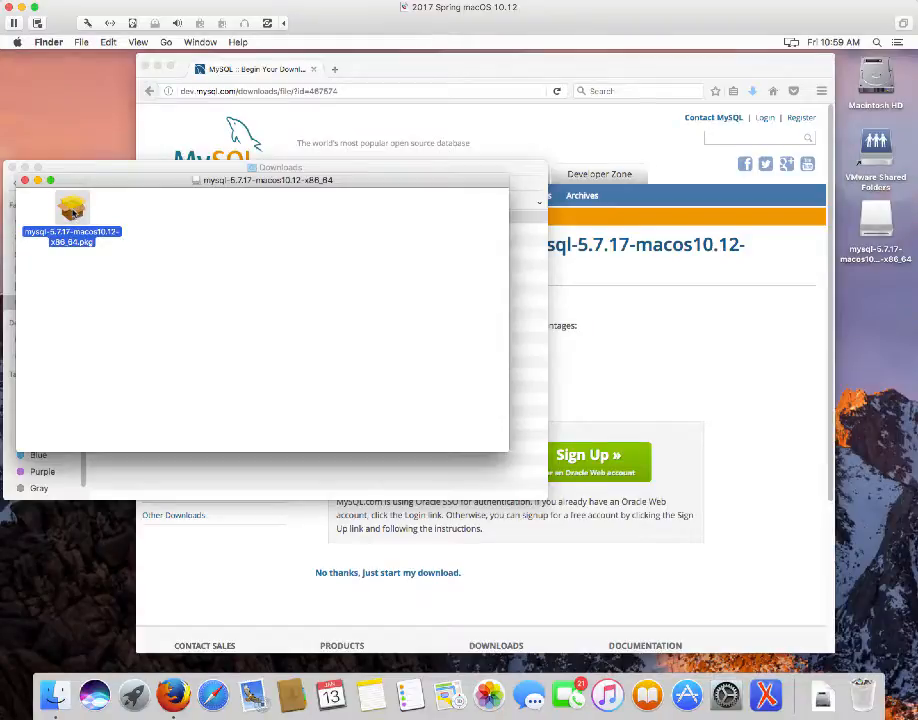
Run the MySQL 5.7.17 .pkg, agree to the GPL licence, and begin the Standard Install
{"action": "double_click", "coordinate": [74, 213]}
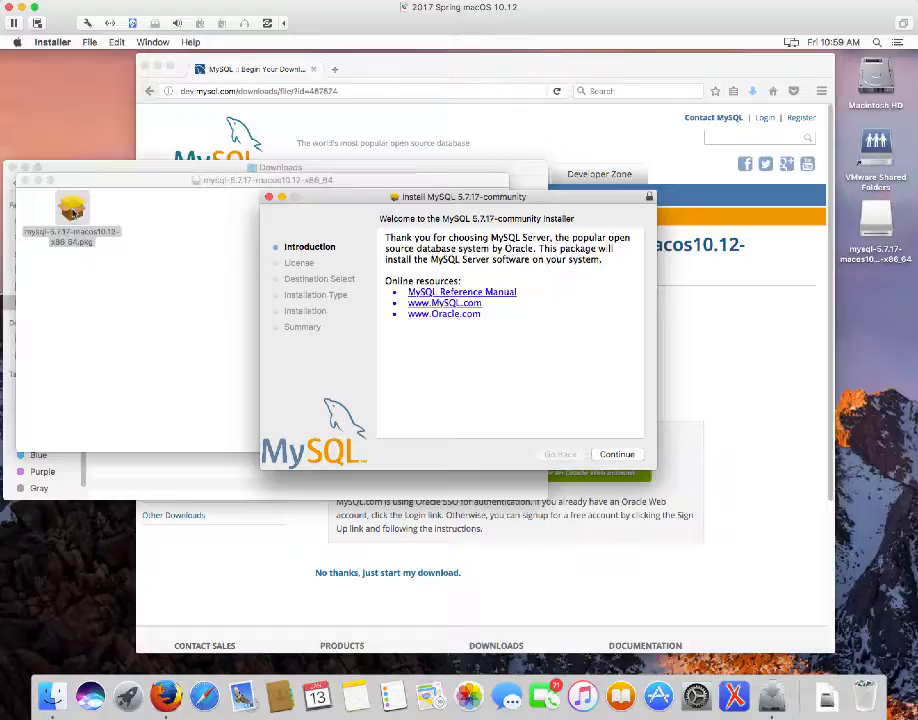
{"action": "left_click", "coordinate": [617, 454]}
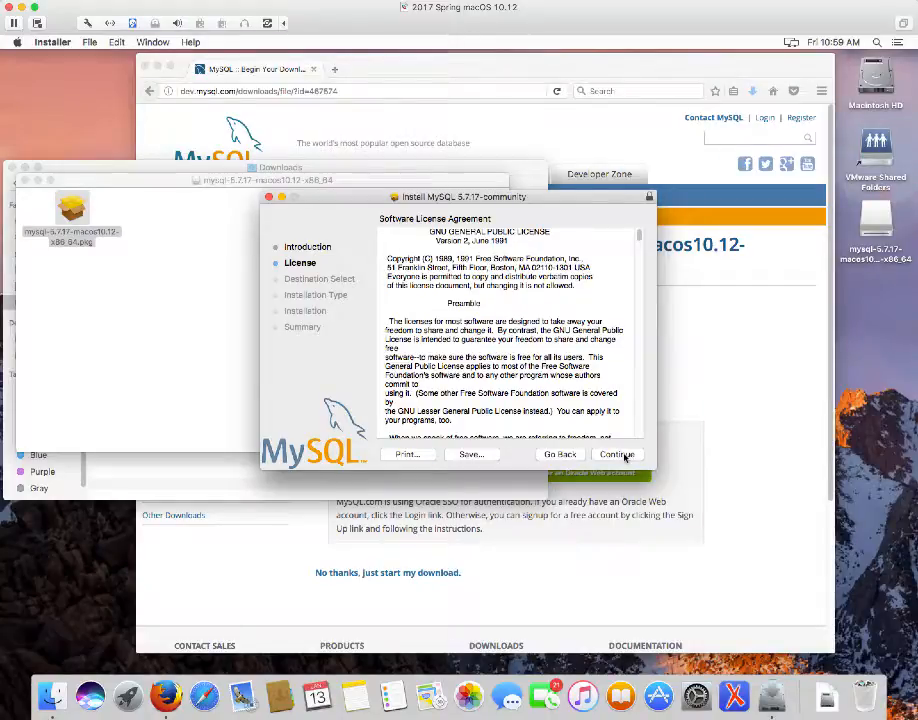
{"action": "left_click", "coordinate": [617, 454]}
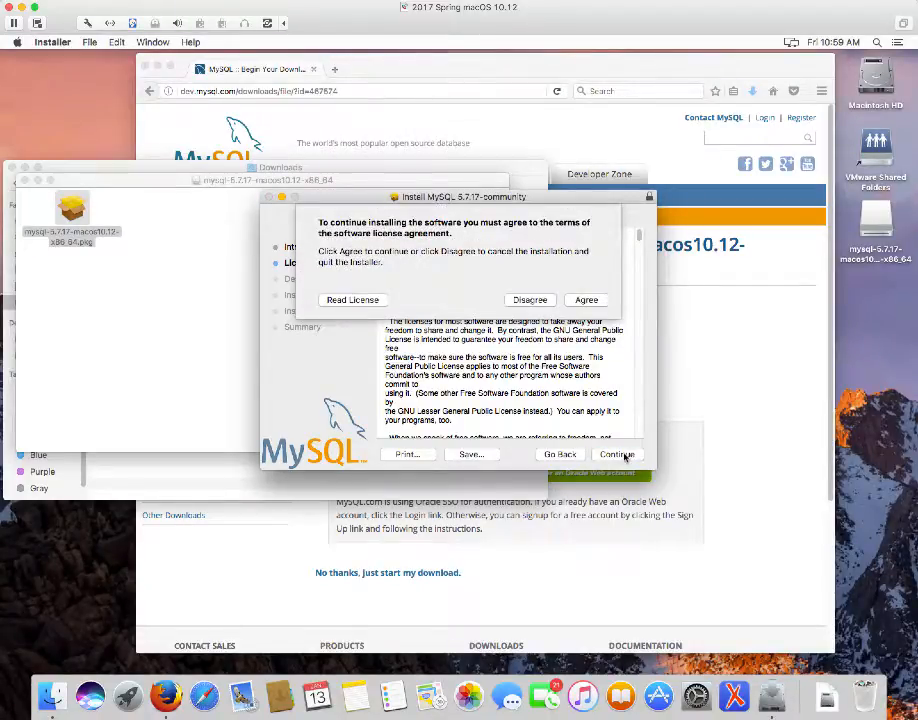
{"action": "left_click", "coordinate": [588, 301]}
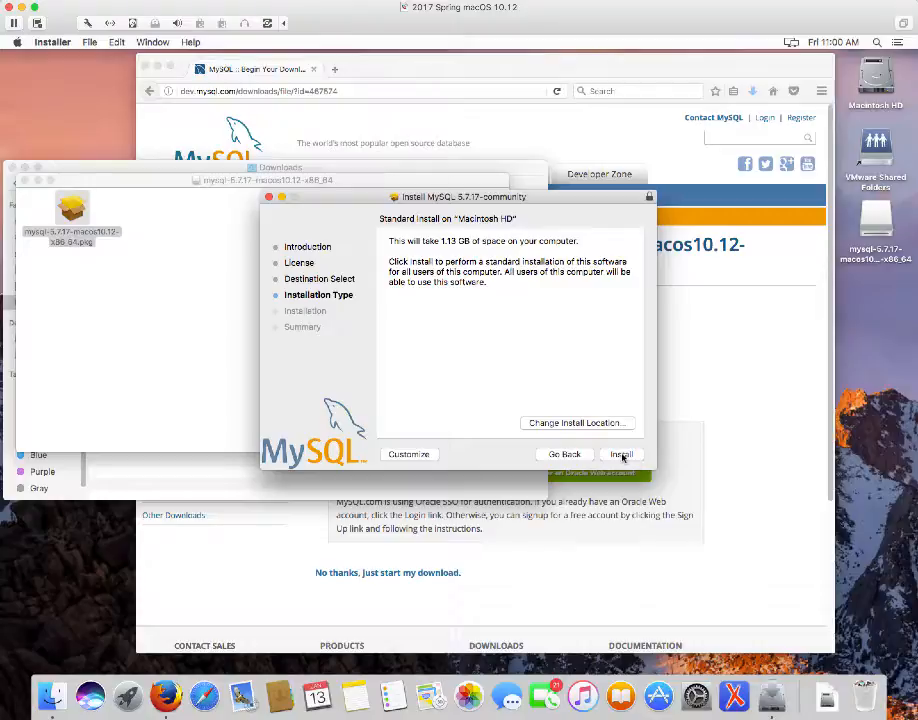
{"action": "left_click", "coordinate": [622, 456]}
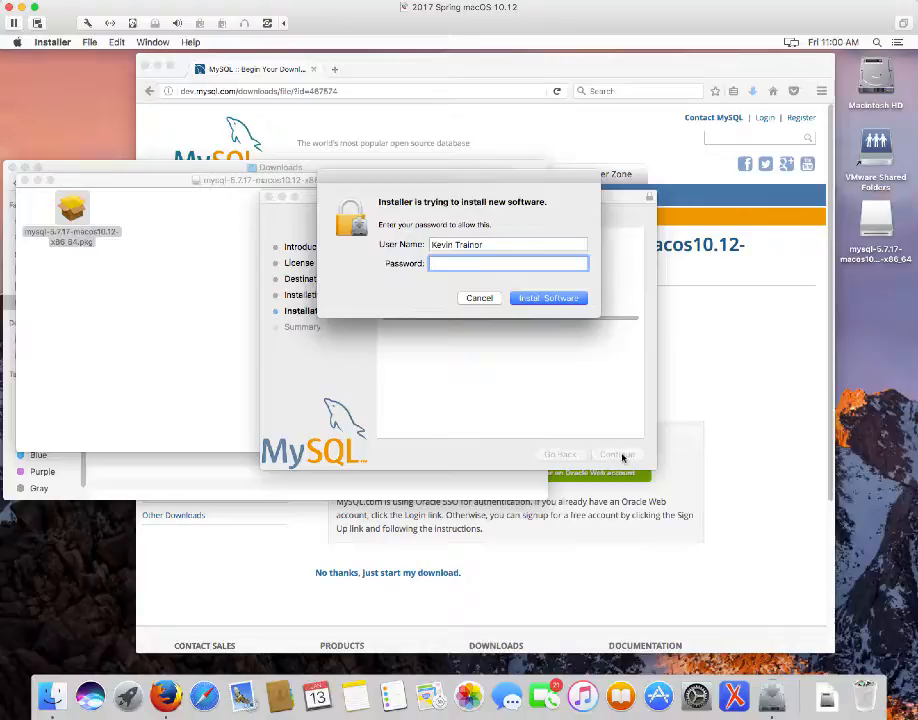
Enter the account password to authorise installation and let it finish
{"action": "type", "text": "••••••••••"}
{"action": "key", "text": "Return"}
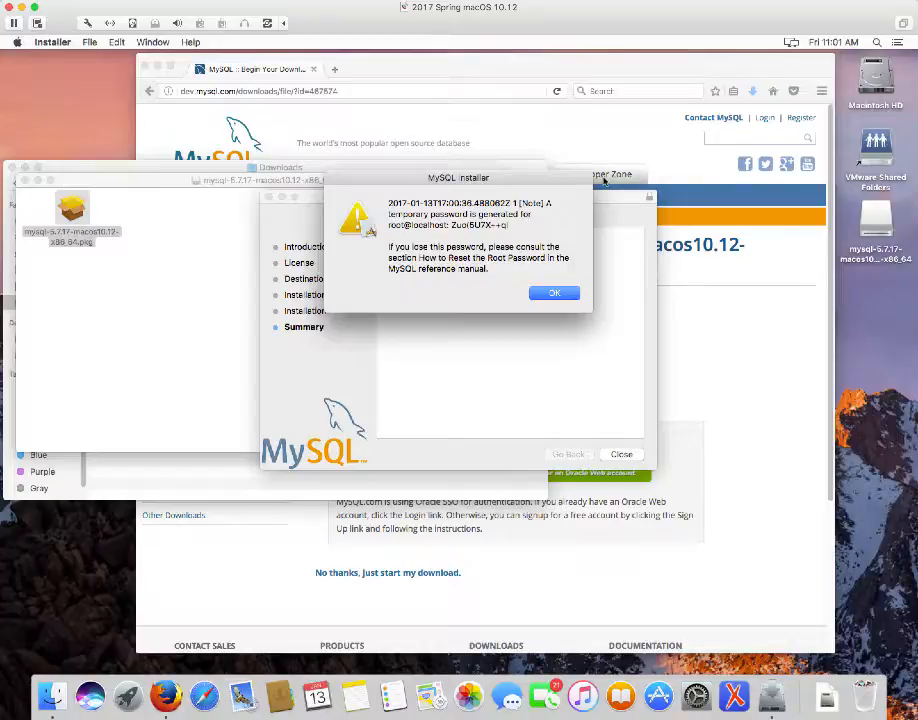
Move the password notice aside and list the Applications folder in Finder down to Utilities
{"action": "left_click_drag", "start_coordinate": [578, 180], "coordinate": [524, 92]}
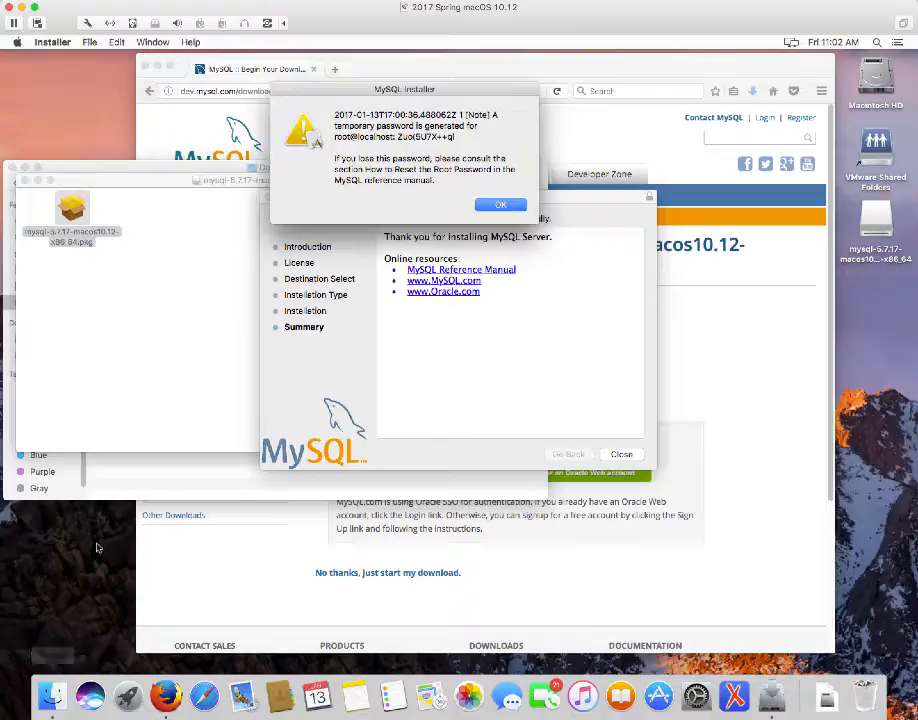
{"action": "left_click", "coordinate": [123, 483]}
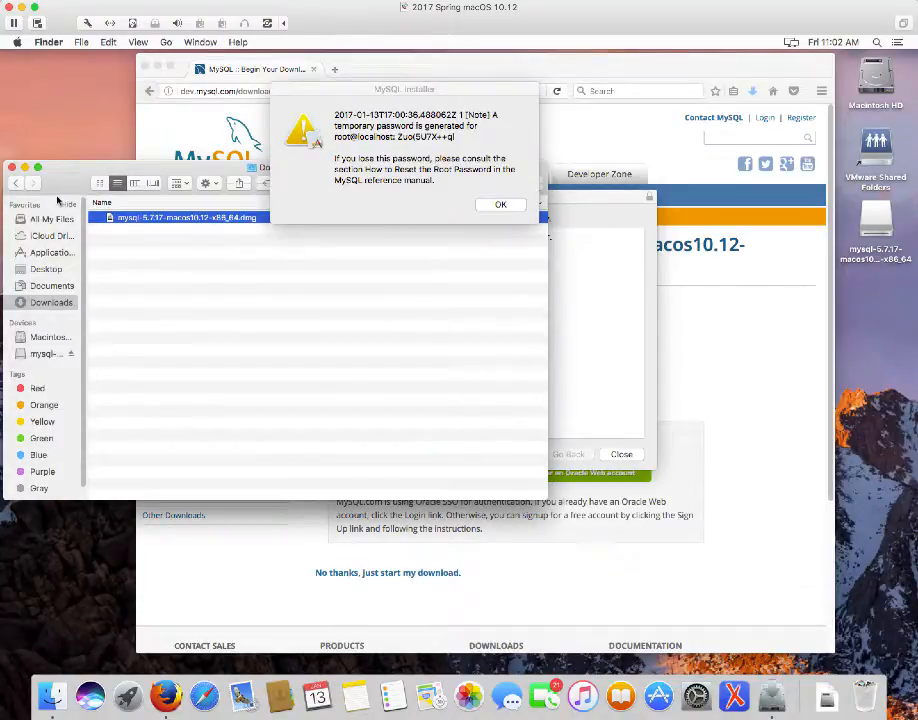
{"action": "left_click", "coordinate": [53, 253]}
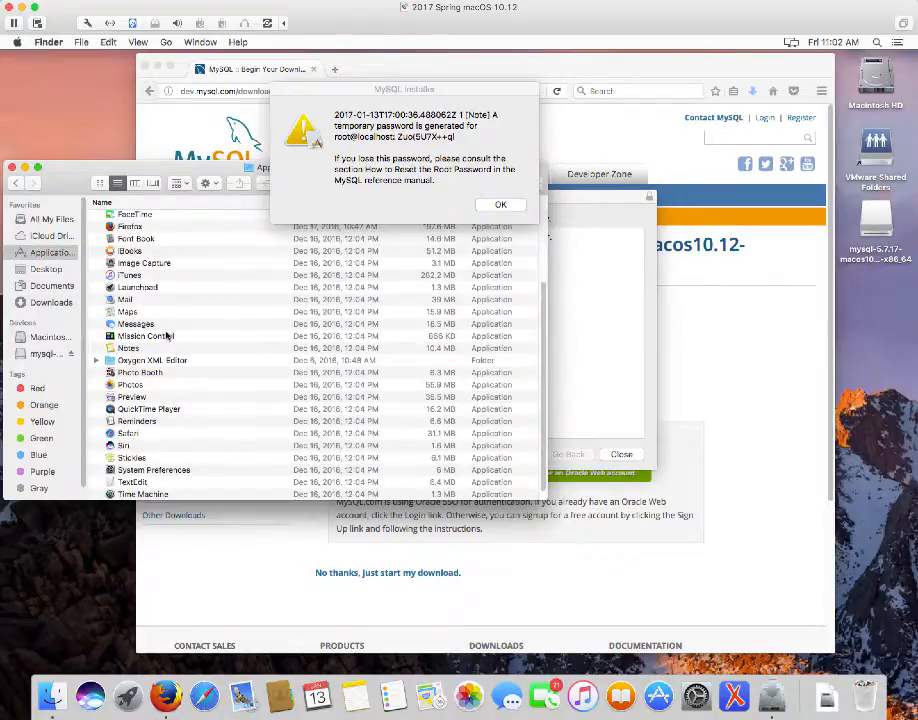
{"action": "scroll", "coordinate": [143, 363], "scroll_direction": "down", "scroll_amount": 1}
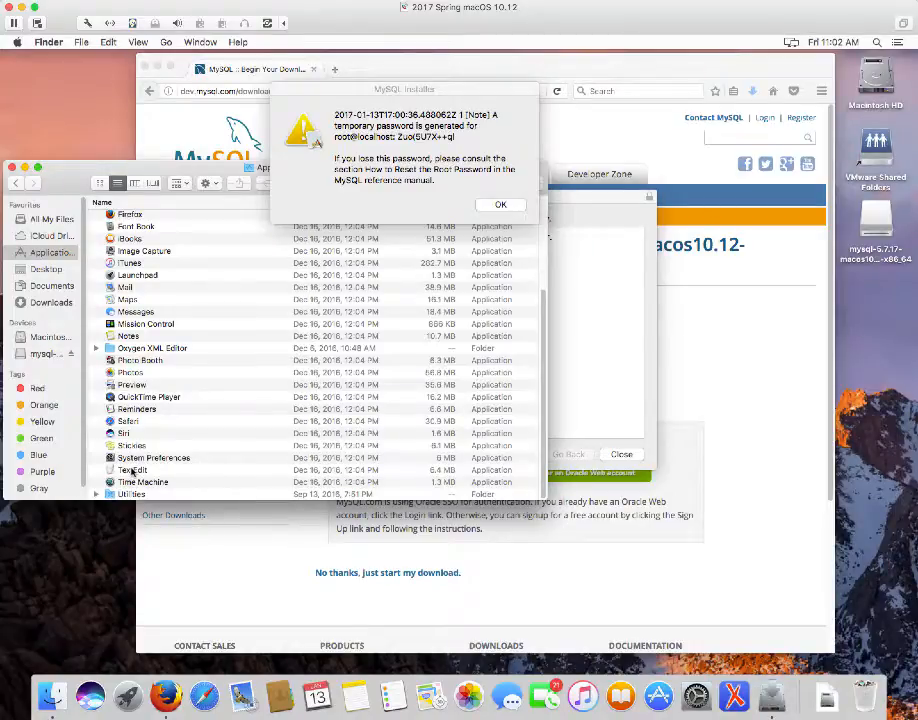
Launch TextEdit and create a blank Untitled document beside the password alert
{"action": "double_click", "coordinate": [132, 470]}
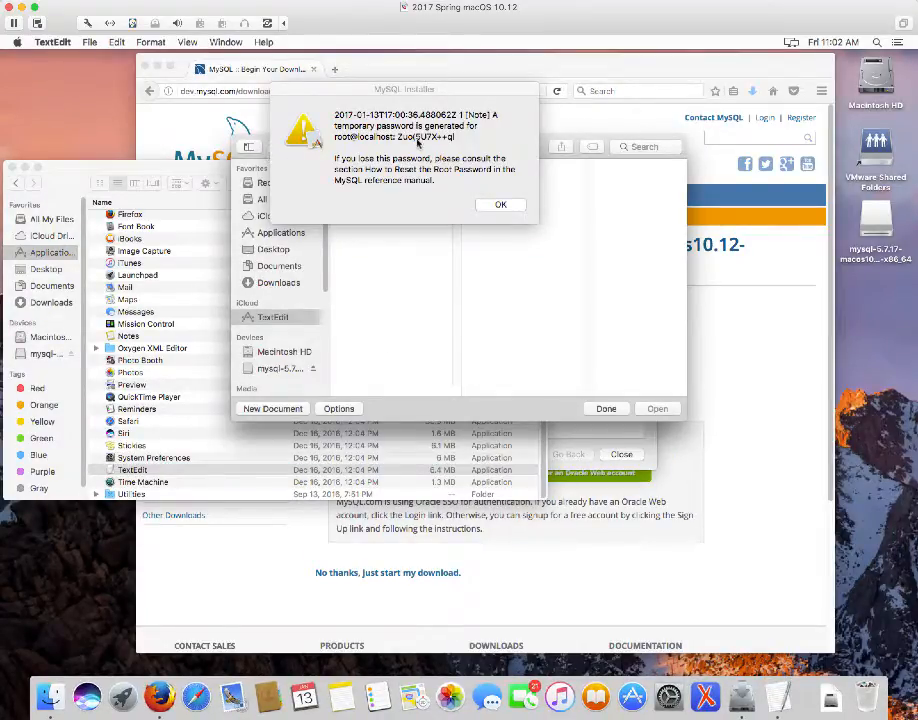
{"action": "left_click_drag", "start_coordinate": [607, 160], "coordinate": [779, 320]}
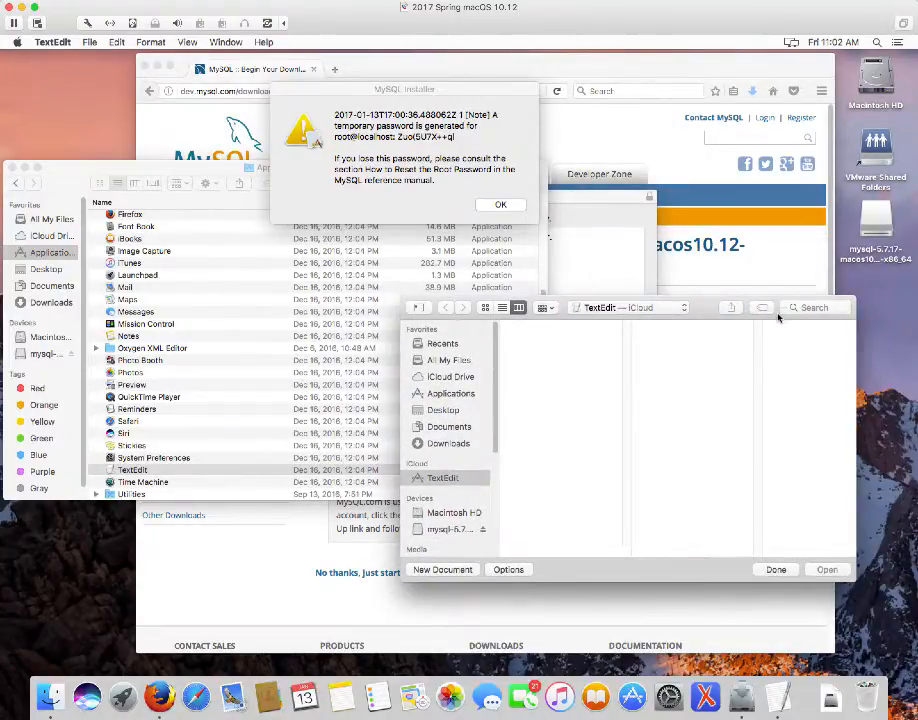
{"action": "left_click", "coordinate": [437, 570]}
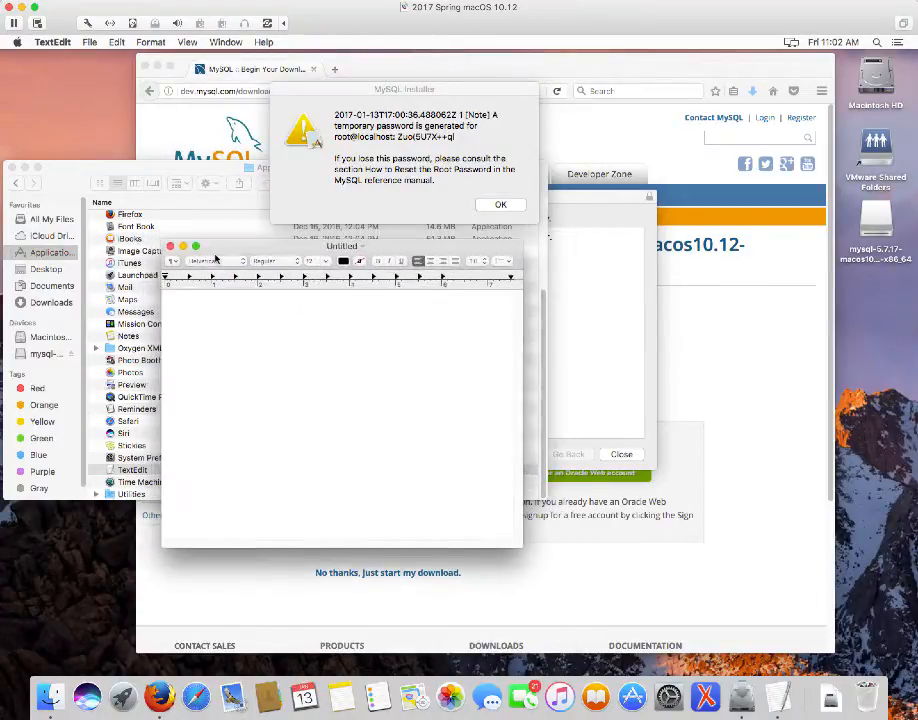
Copy the temporary root password from the installer alert and paste it into the Untitled document
{"action": "left_click", "coordinate": [445, 145]}
{"action": "left_click_drag", "start_coordinate": [455, 137], "coordinate": [398, 137]}
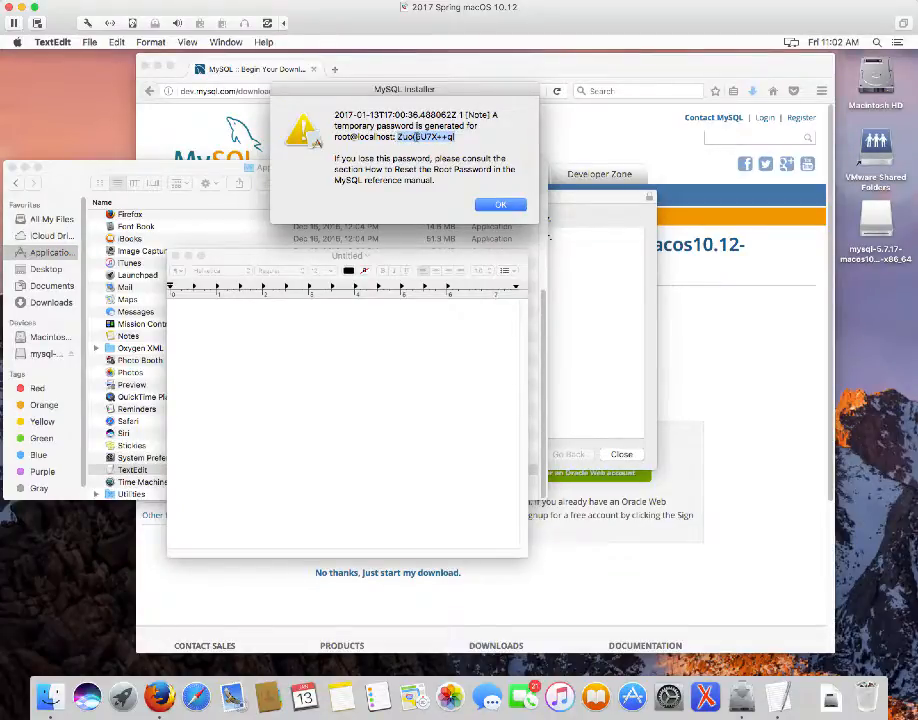
{"action": "right_click", "coordinate": [420, 137]}
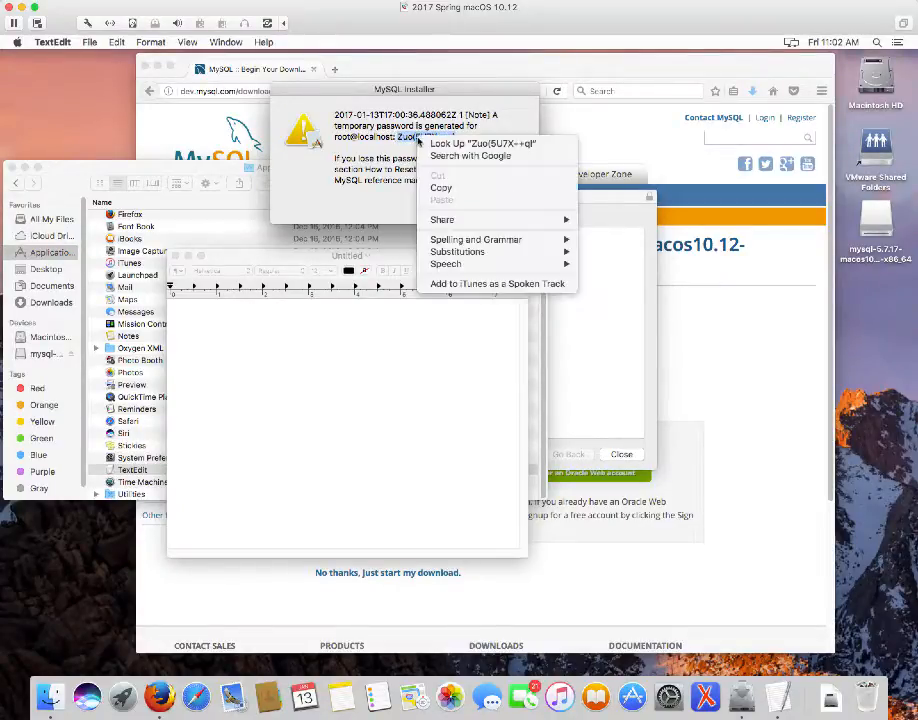
{"action": "left_click", "coordinate": [441, 188]}
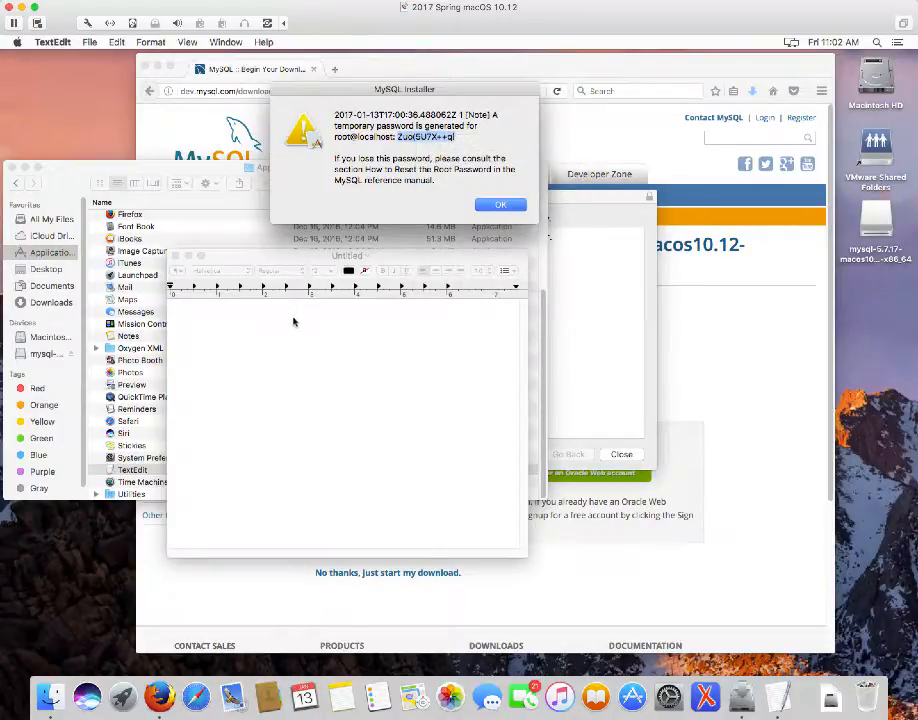
{"action": "left_click", "coordinate": [294, 317]}
{"action": "right_click", "coordinate": [295, 317]}
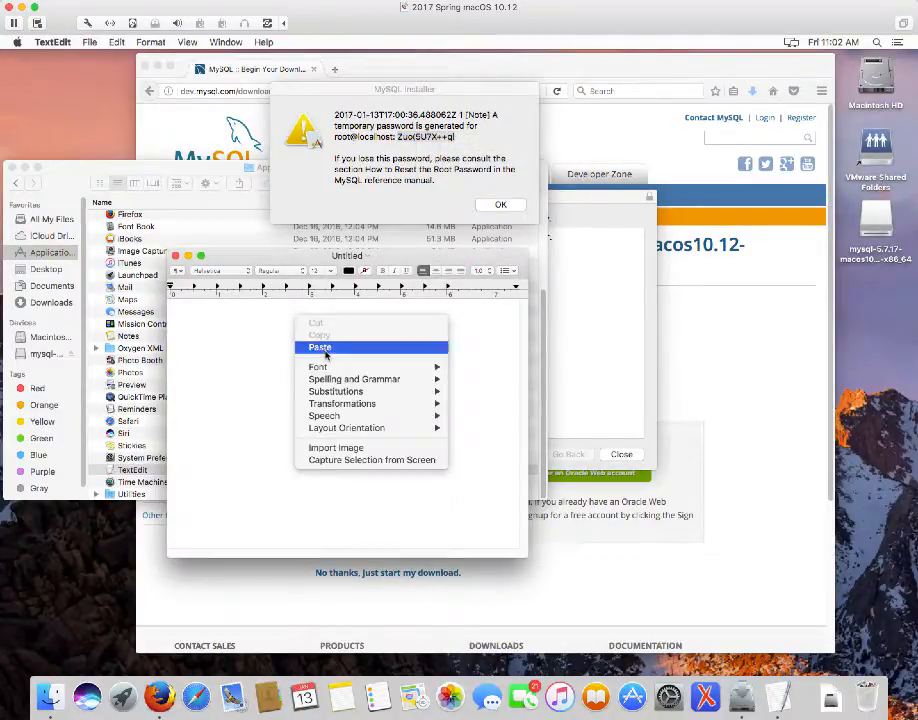
{"action": "left_click", "coordinate": [320, 347]}
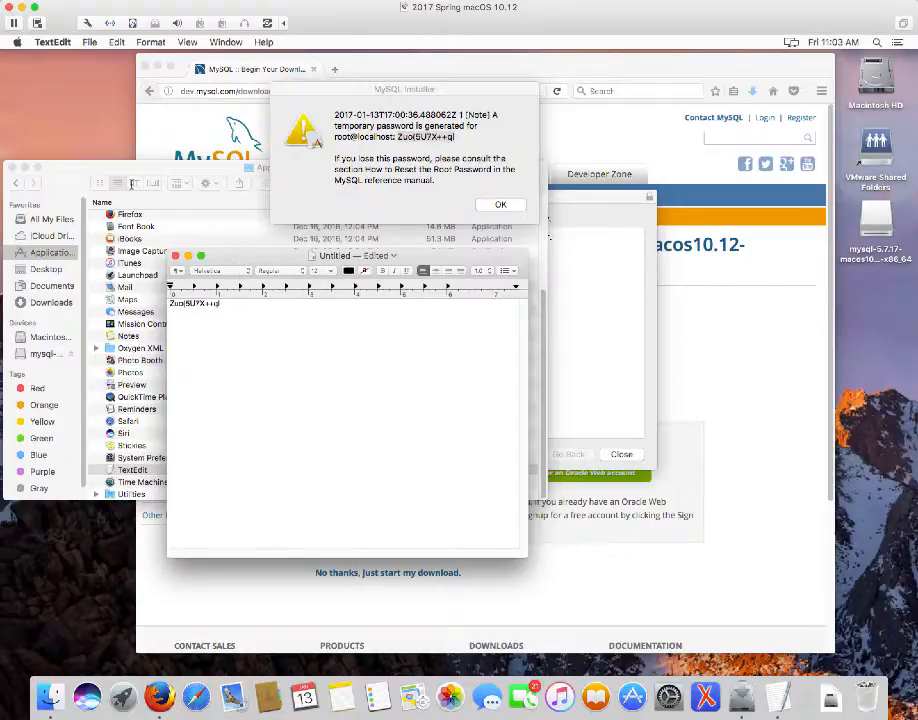
Save the note in Documents as mysql_temp_server_password and minimise the TextEdit window
{"action": "left_click", "coordinate": [89, 42]}
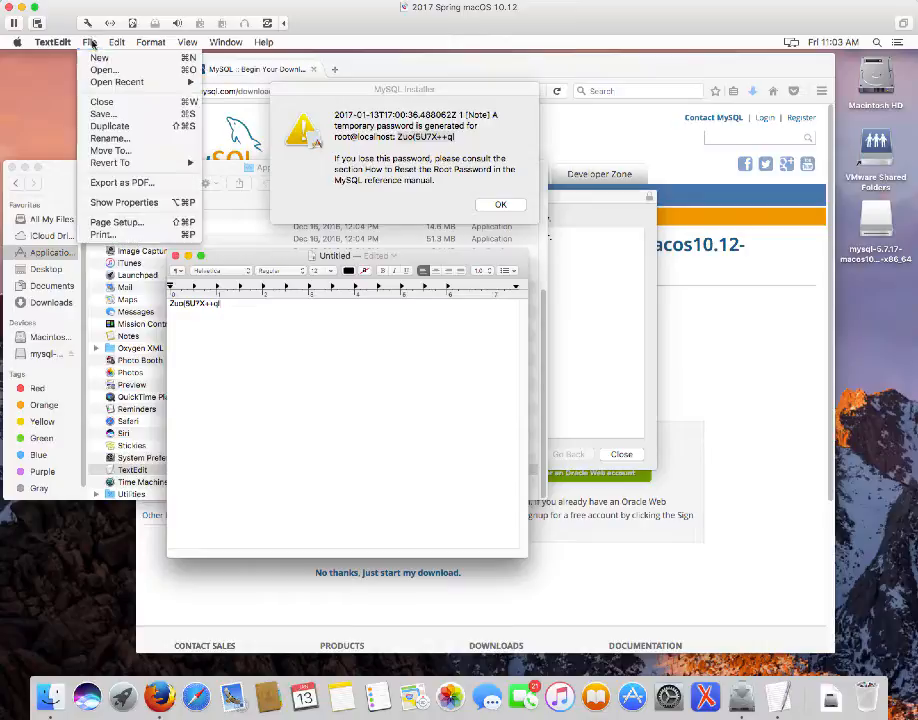
{"action": "left_click", "coordinate": [103, 114]}
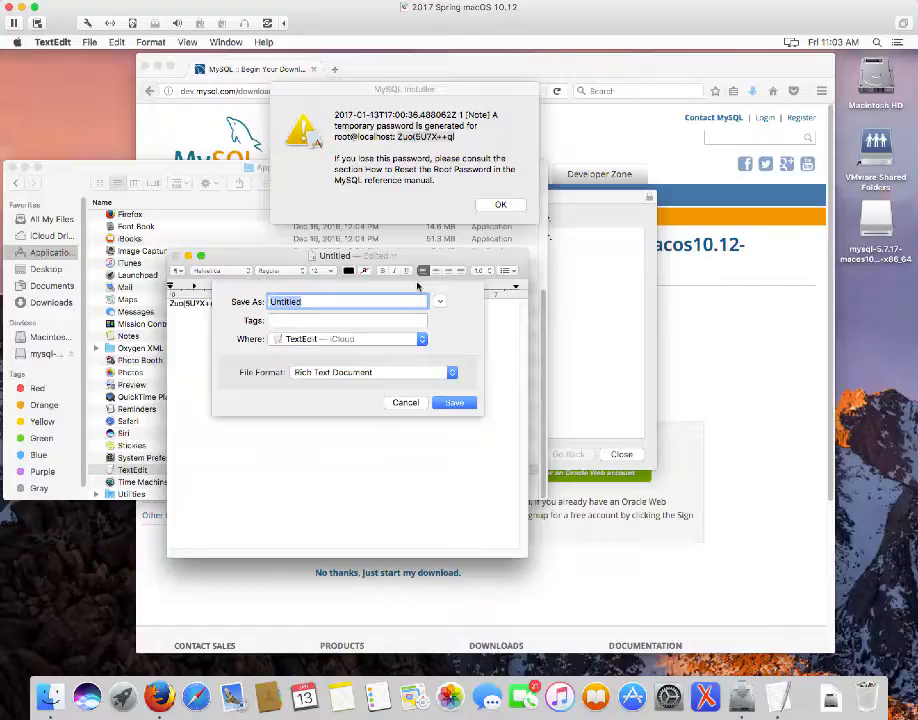
{"action": "left_click", "coordinate": [422, 341]}
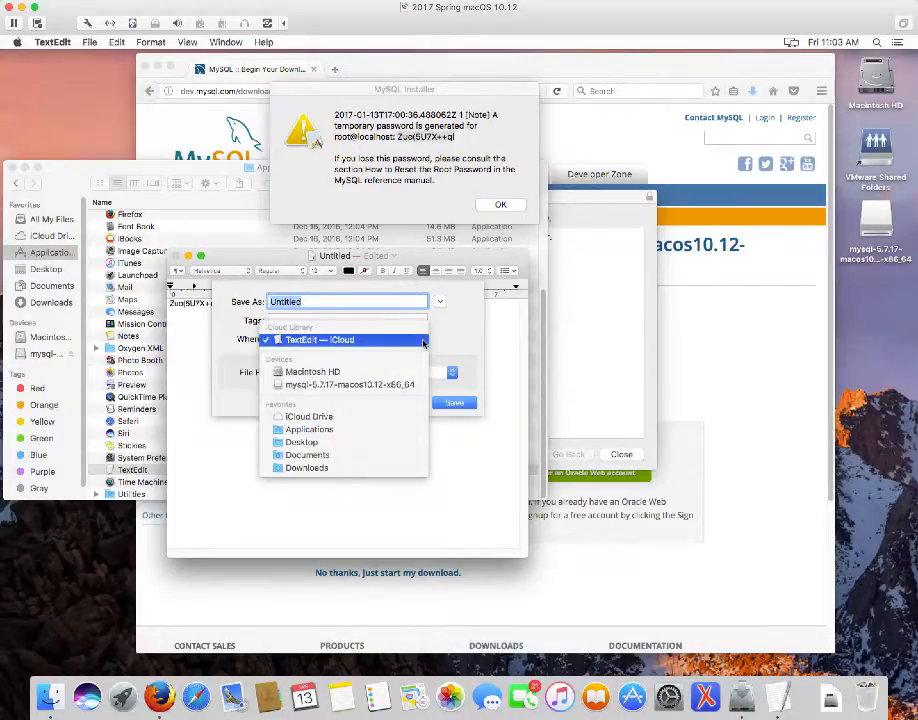
{"action": "left_click", "coordinate": [323, 456]}
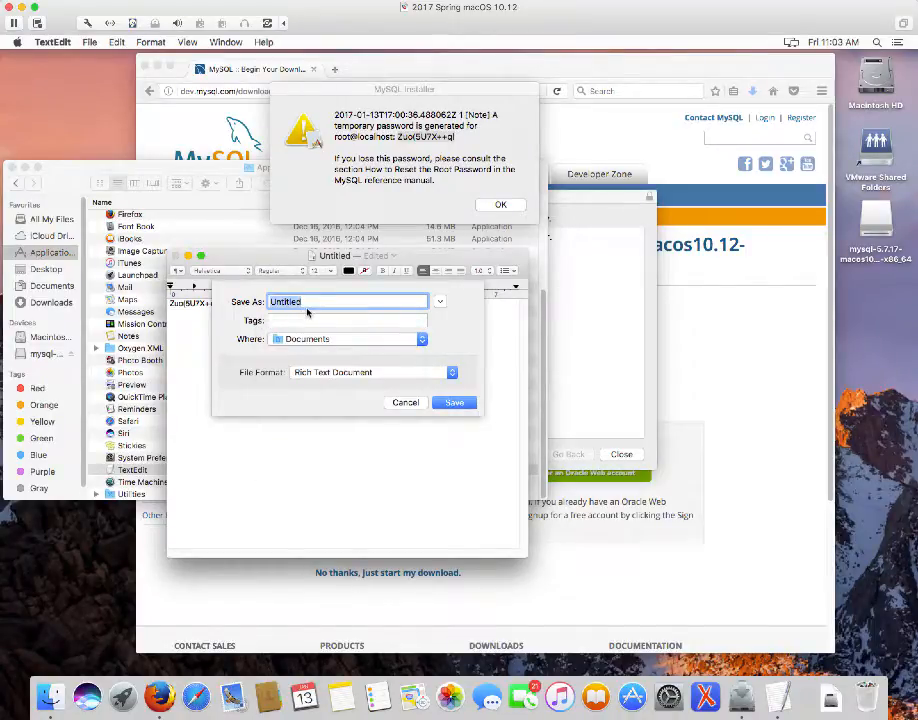
{"action": "type", "text": "mysql_default_server"}
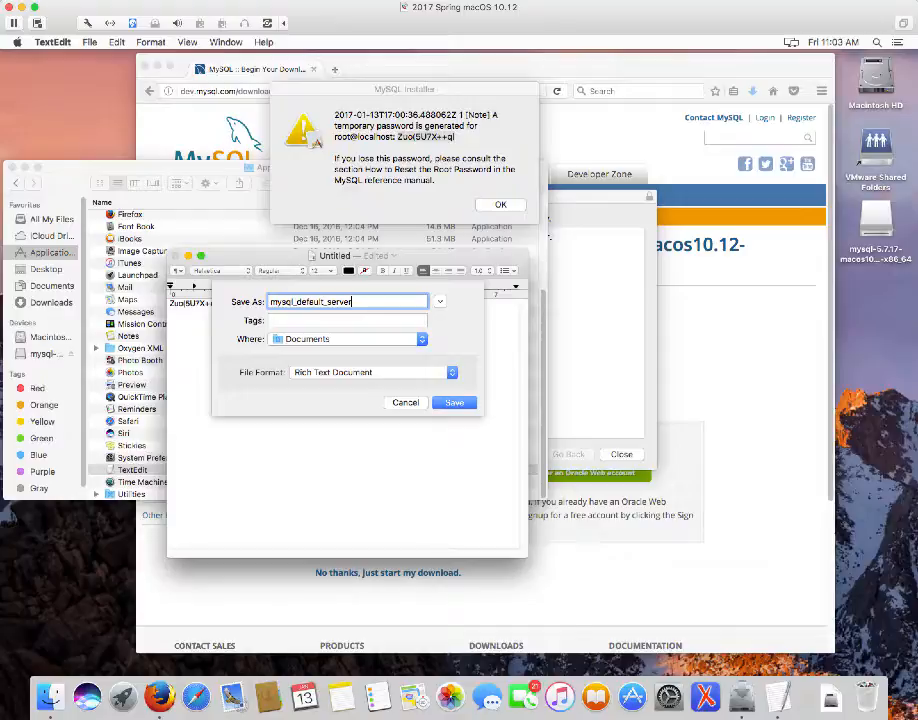
{"action": "type", "text": "_password"}
{"action": "left_click_drag", "start_coordinate": [324, 301], "coordinate": [297, 301]}
{"action": "type", "text": "temp"}
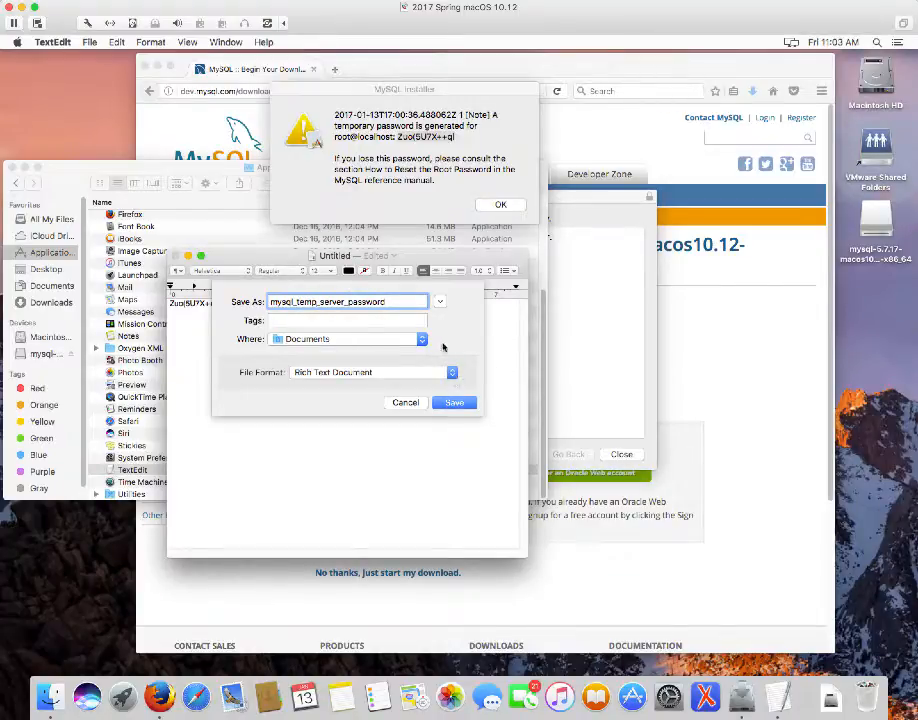
{"action": "left_click", "coordinate": [457, 403]}
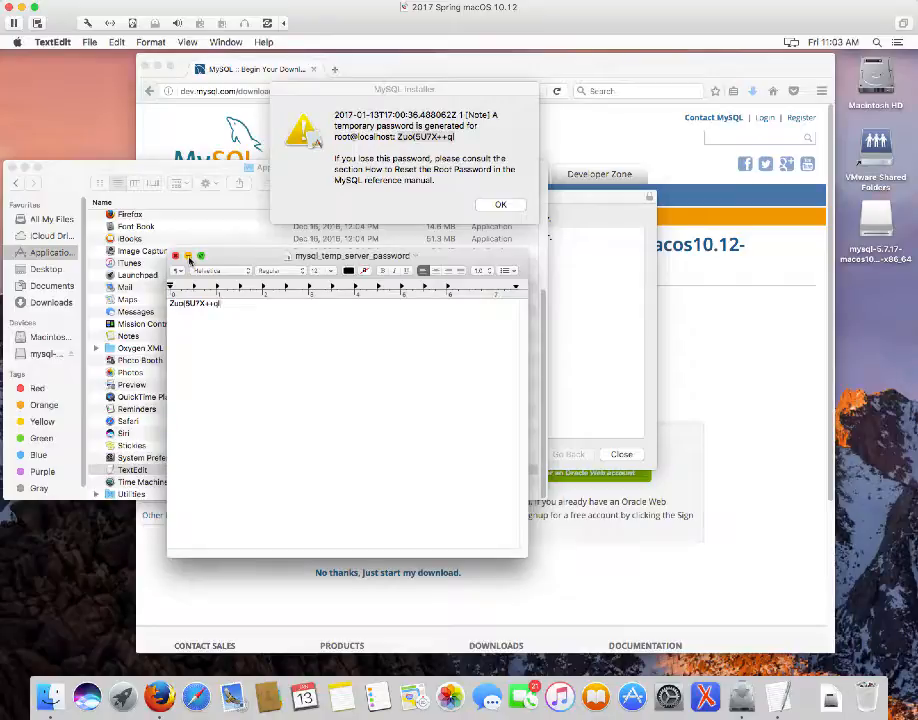
{"action": "left_click", "coordinate": [187, 258]}
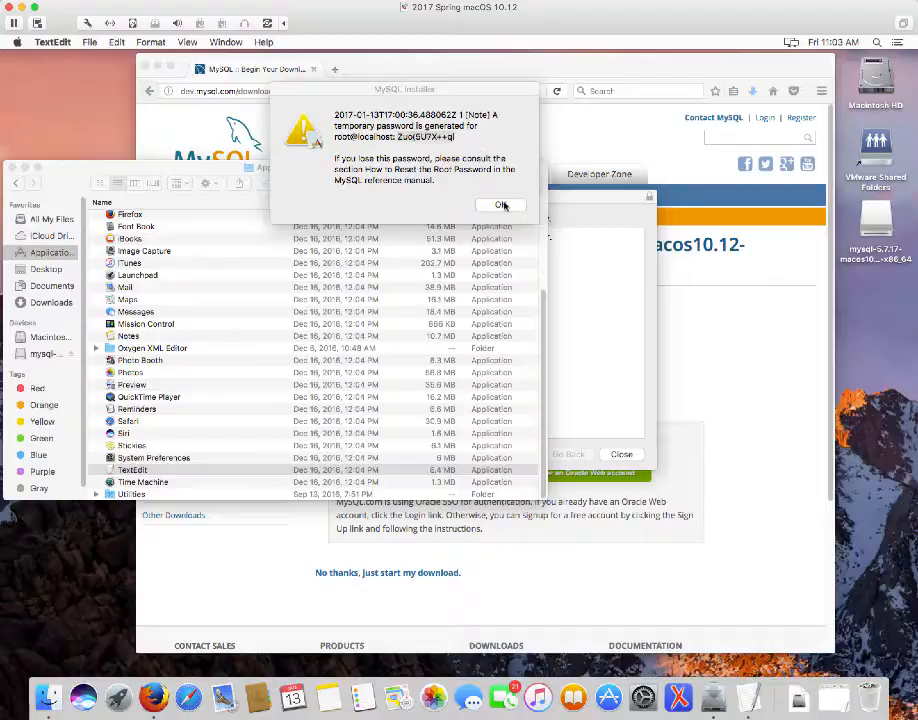
Dismiss the password alert, close the finished installer and move its package to the Trash
{"action": "left_click", "coordinate": [502, 206]}
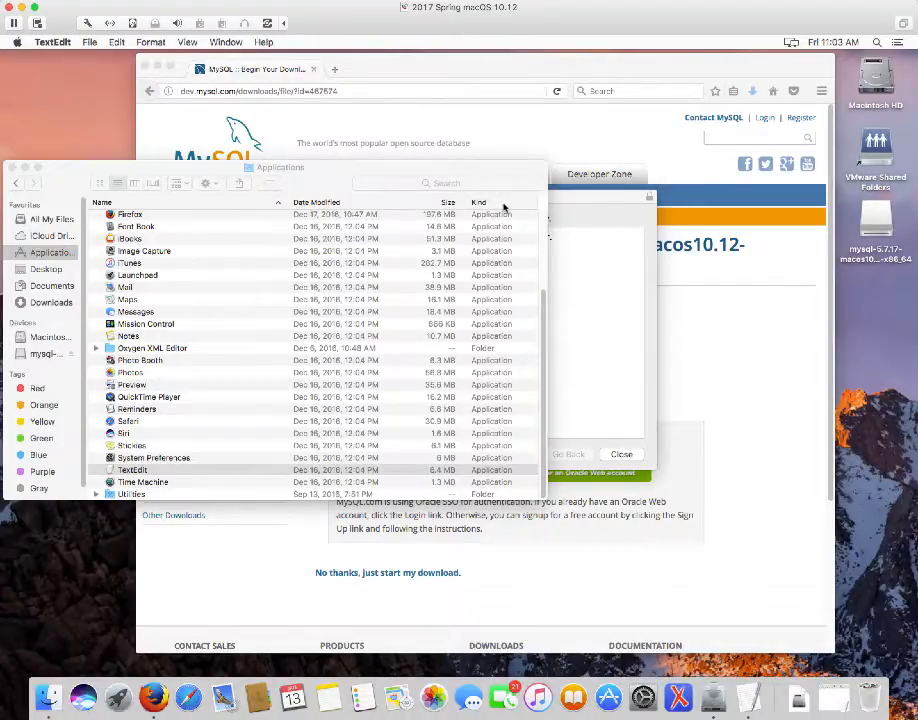
{"action": "left_click", "coordinate": [609, 201]}
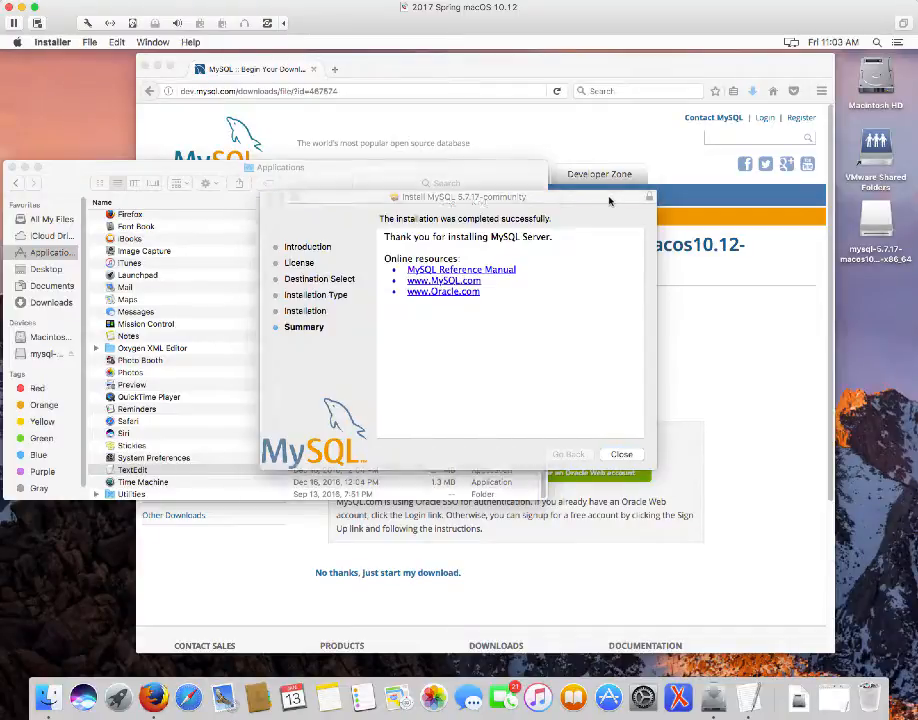
{"action": "left_click", "coordinate": [628, 458]}
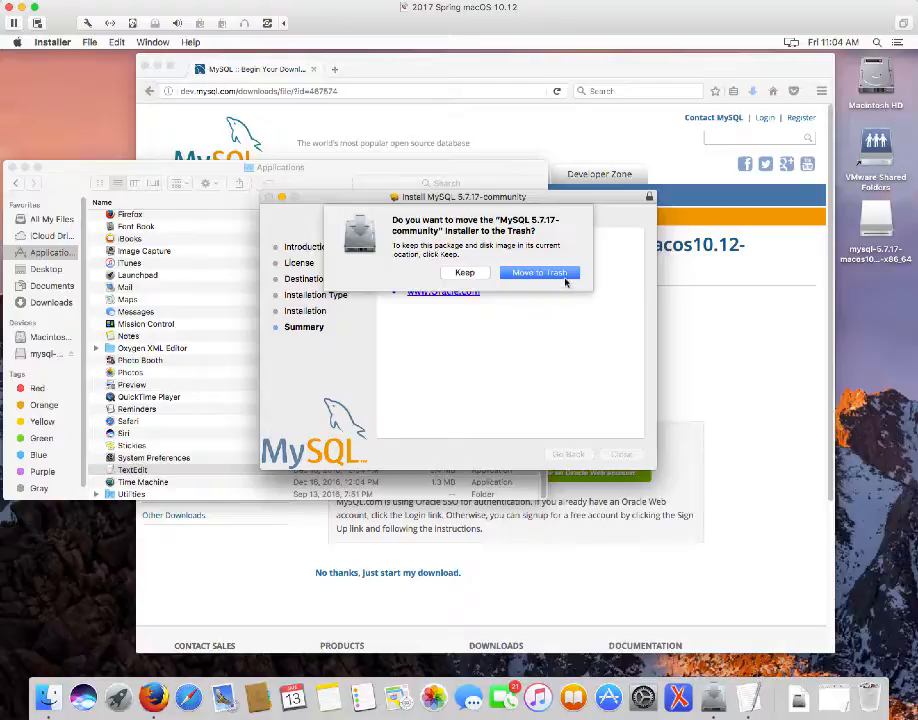
{"action": "left_click", "coordinate": [541, 273]}
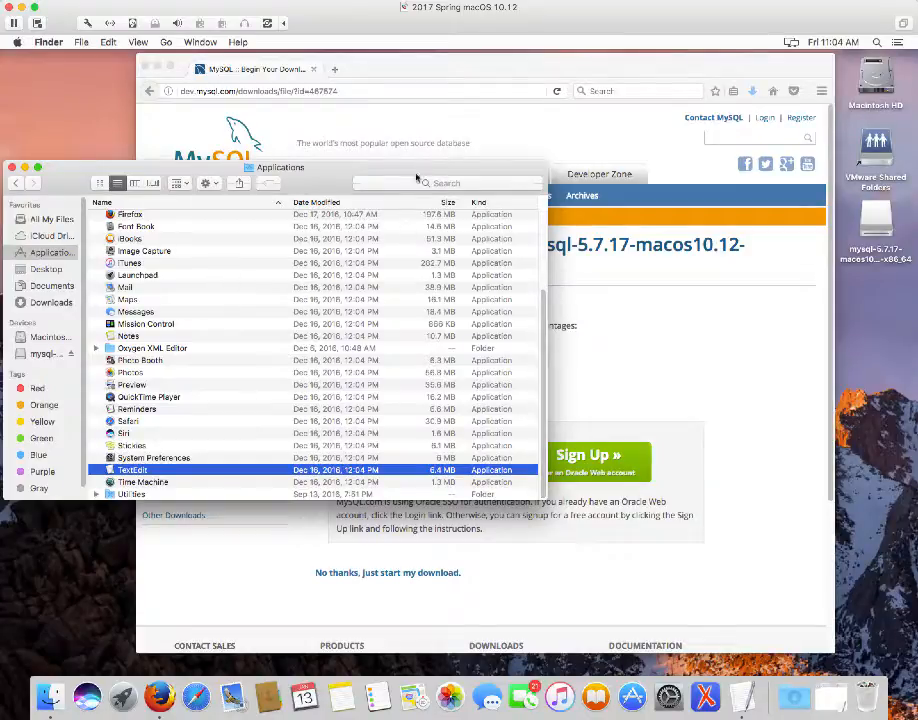
{"action": "left_click", "coordinate": [545, 111]}
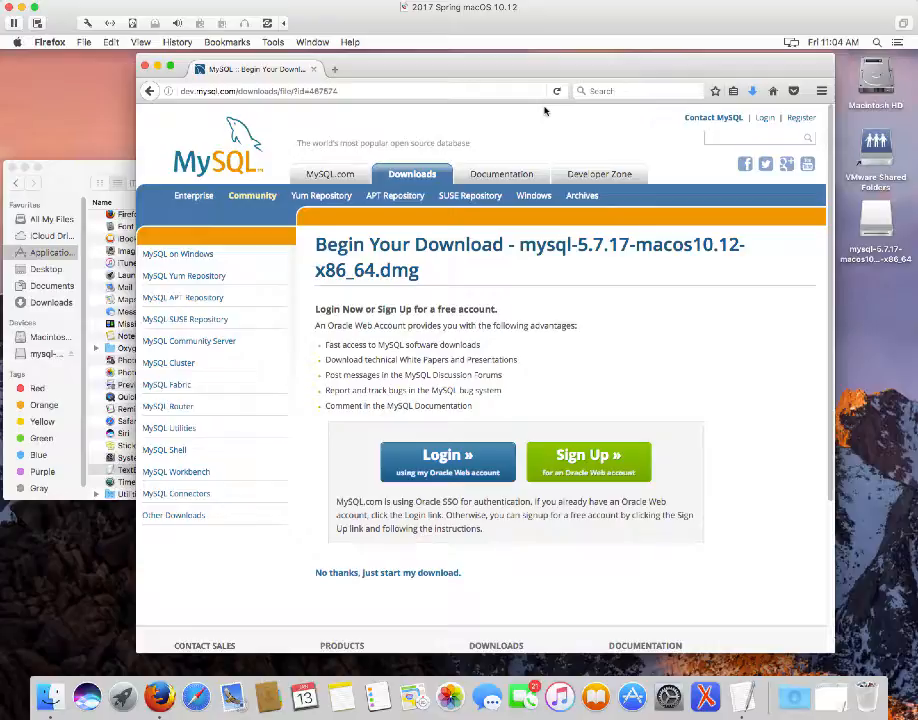
Drag the Firefox window slightly right to reveal more of the Finder window
{"action": "left_click_drag", "start_coordinate": [557, 68], "coordinate": [630, 68]}
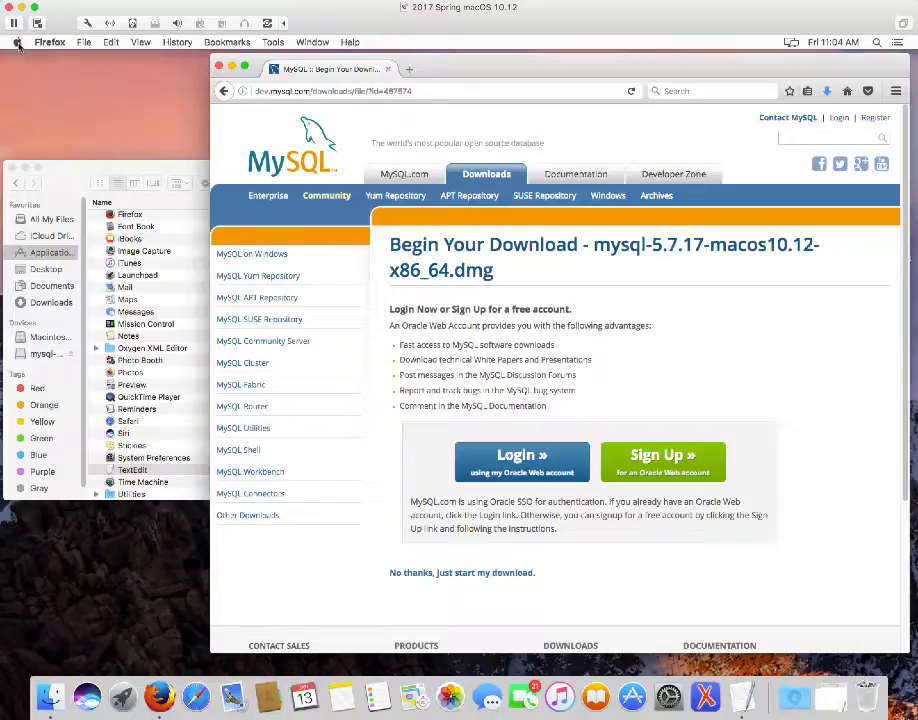
Open System Preferences from the Apple menu and go to the new MySQL pane
{"action": "left_click", "coordinate": [17, 43]}
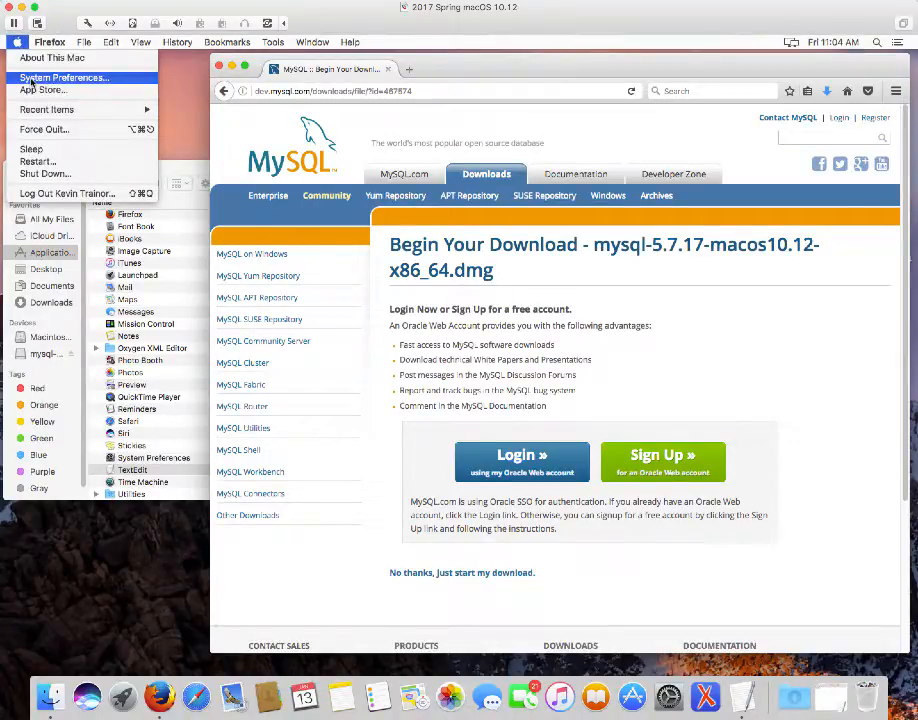
{"action": "left_click", "coordinate": [31, 80]}
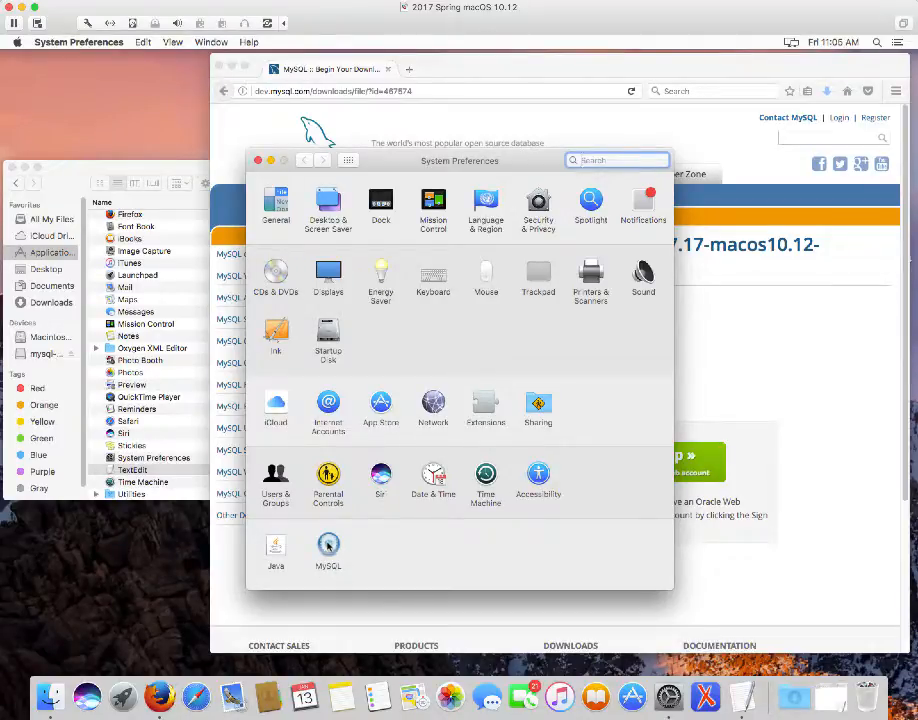
{"action": "left_click", "coordinate": [328, 547]}
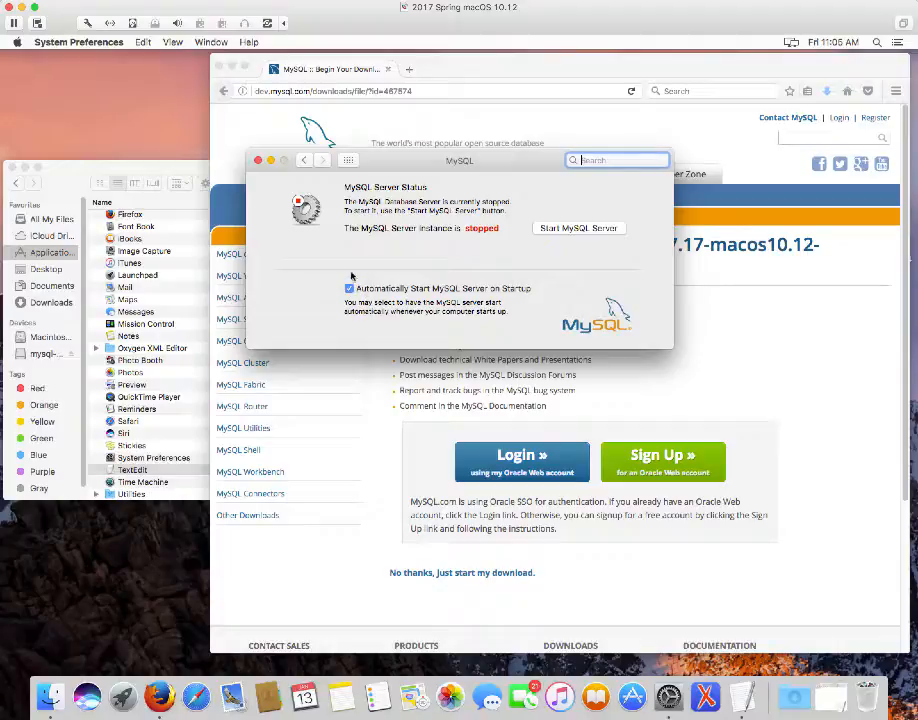
Enable automatic startup, start the MySQL server with the admin password, and close the pane
{"action": "left_click", "coordinate": [349, 288]}
{"action": "left_click", "coordinate": [350, 289]}
{"action": "left_click", "coordinate": [343, 287]}
{"action": "left_click", "coordinate": [579, 229]}
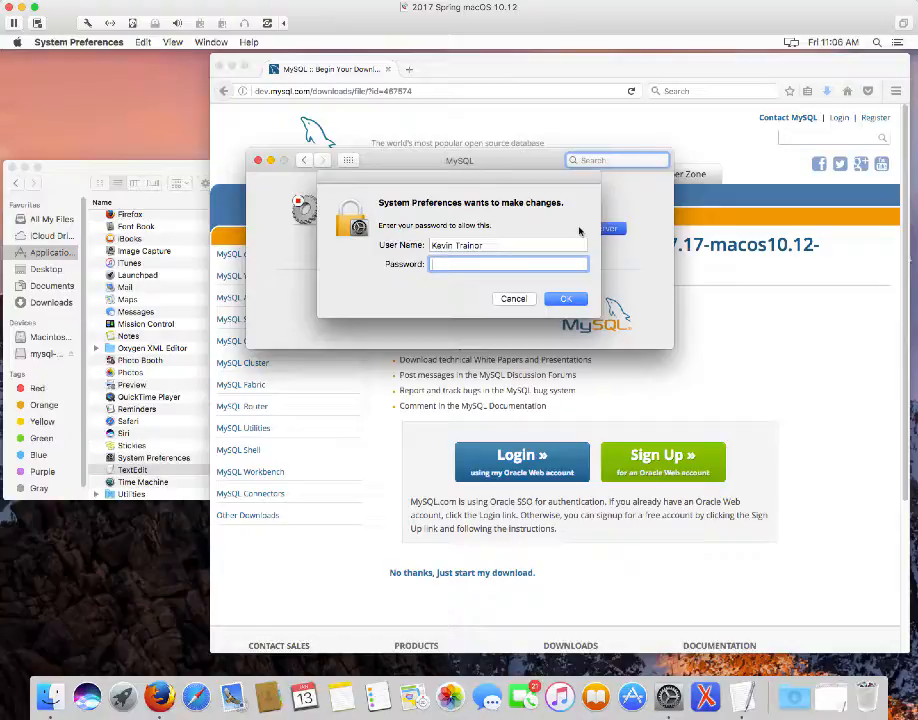
{"action": "type", "text": "••••••••••••"}
{"action": "key", "text": "Return"}
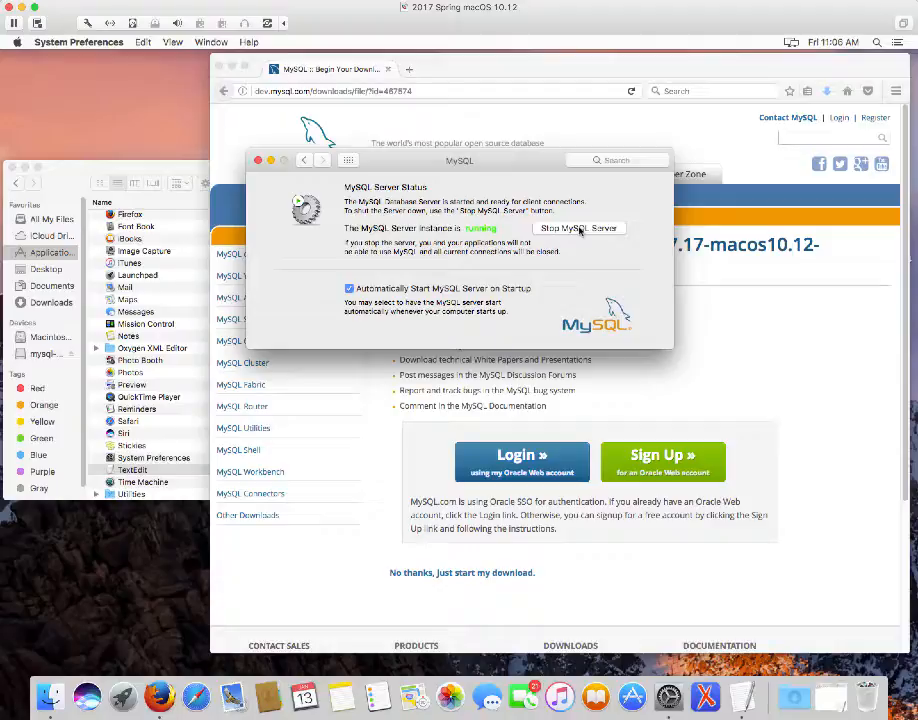
{"action": "left_click", "coordinate": [258, 161]}
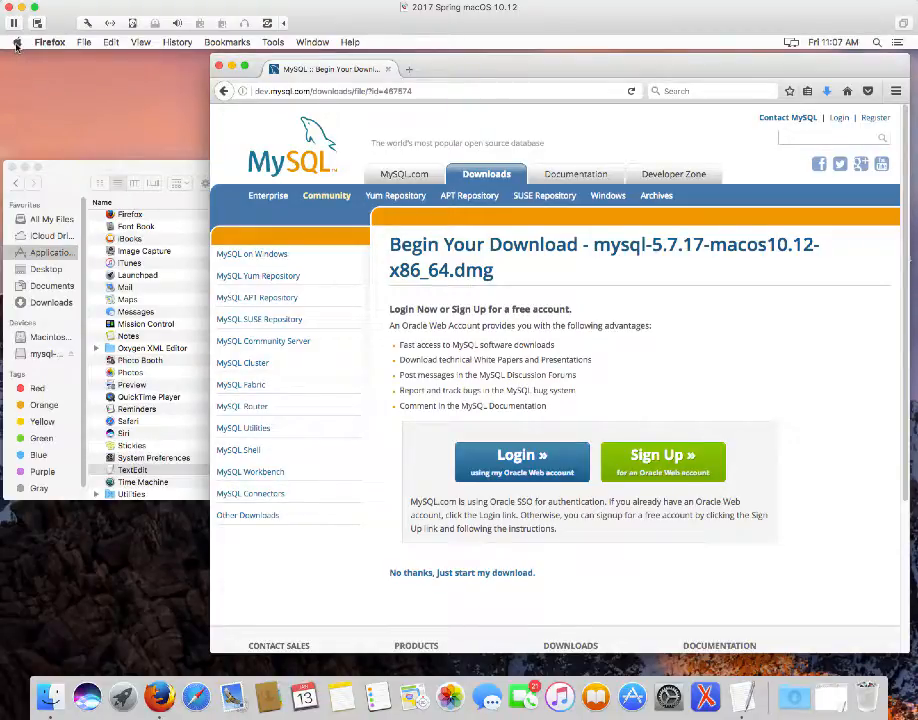
Reopen the MySQL pane in System Preferences, check the server is running, and close it
{"action": "left_click", "coordinate": [16, 43]}
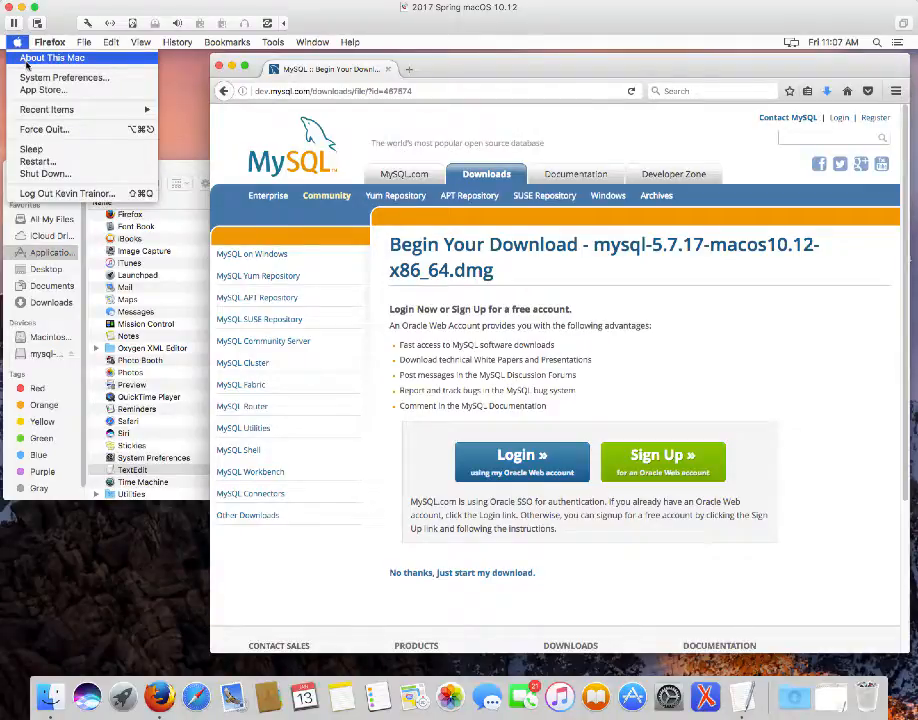
{"action": "left_click", "coordinate": [30, 77]}
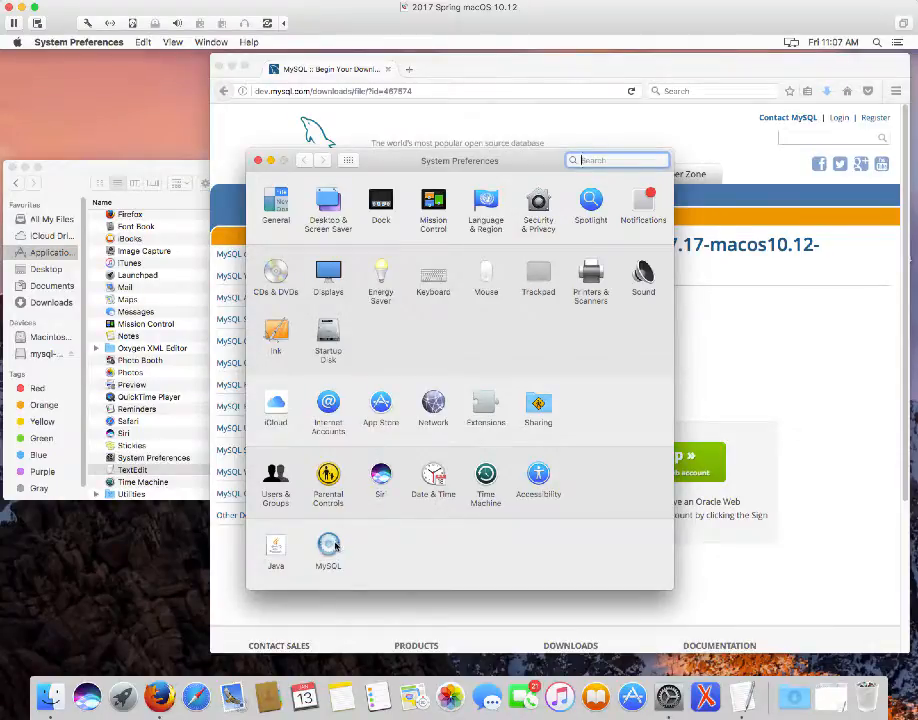
{"action": "left_click", "coordinate": [334, 553]}
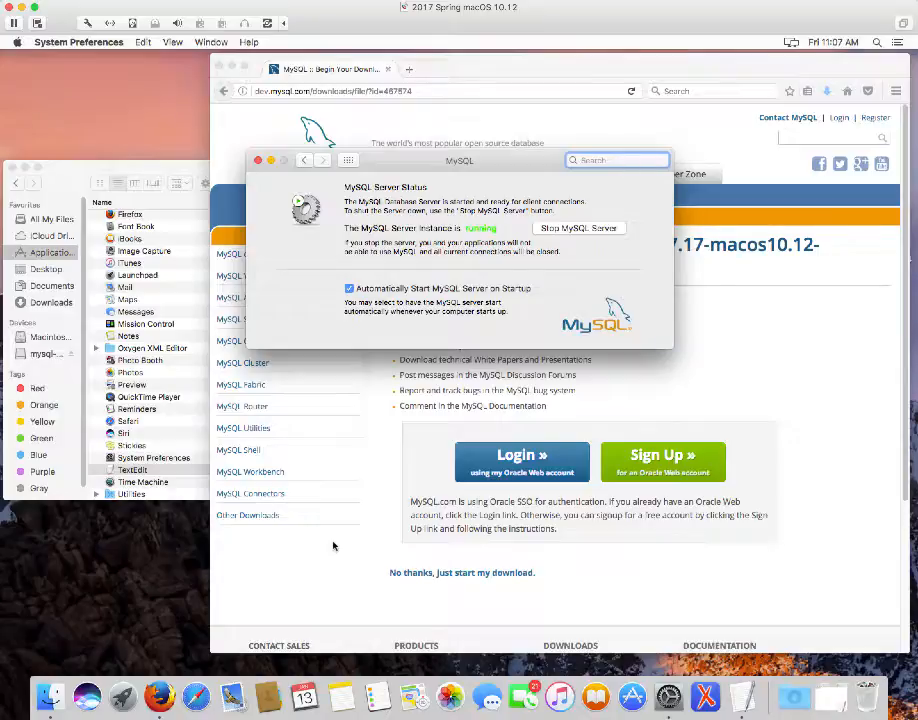
{"action": "left_click", "coordinate": [257, 161]}
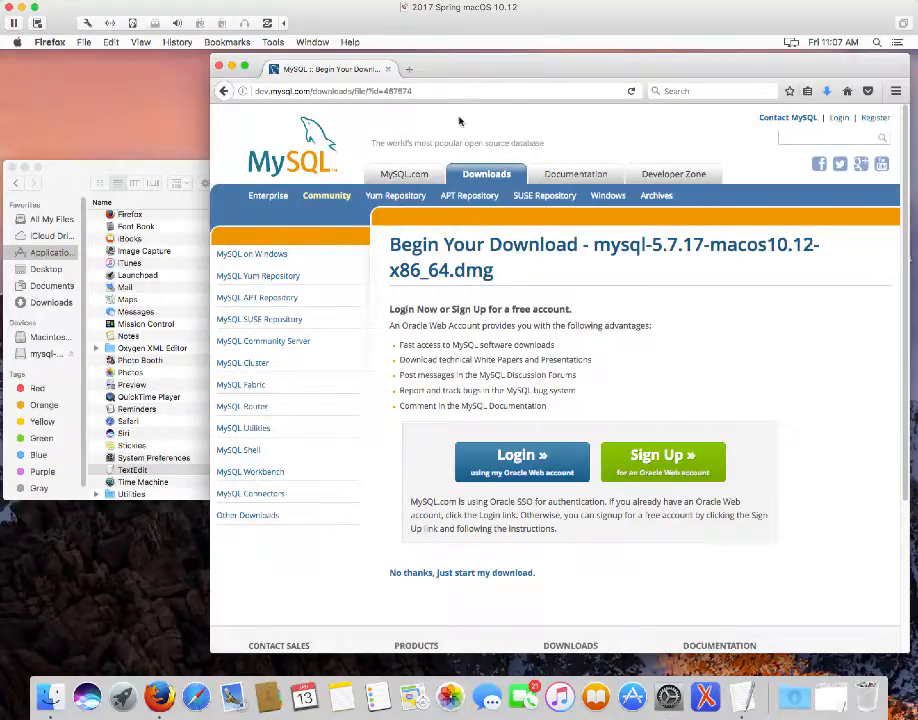
Go to dev.mysql.com, open MySQL Downloads, and open the MySQL Workbench download page
{"action": "left_click", "coordinate": [351, 90]}
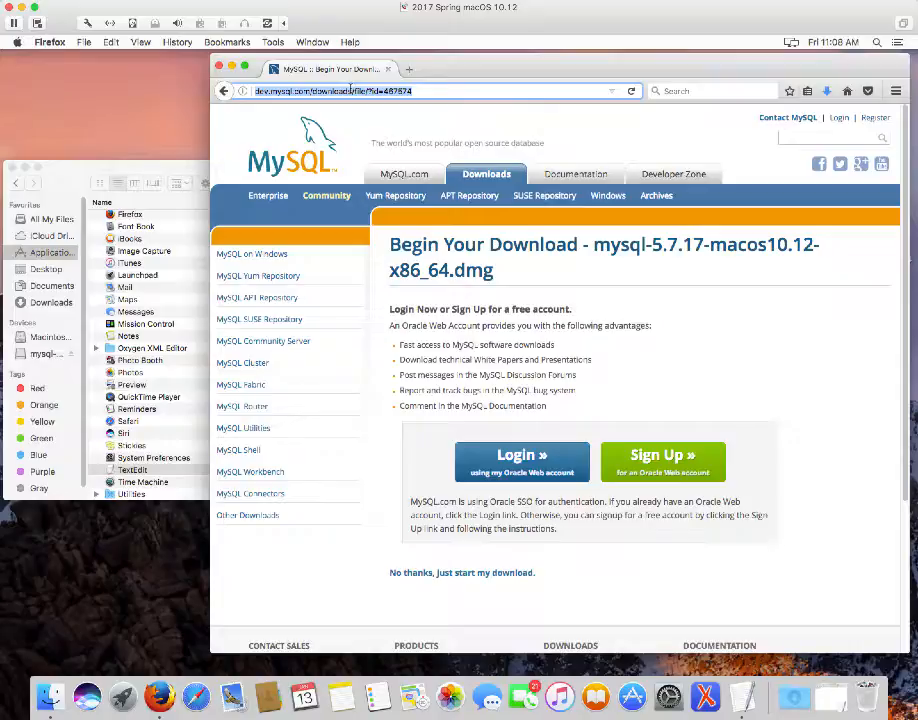
{"action": "type", "text": "dev."}
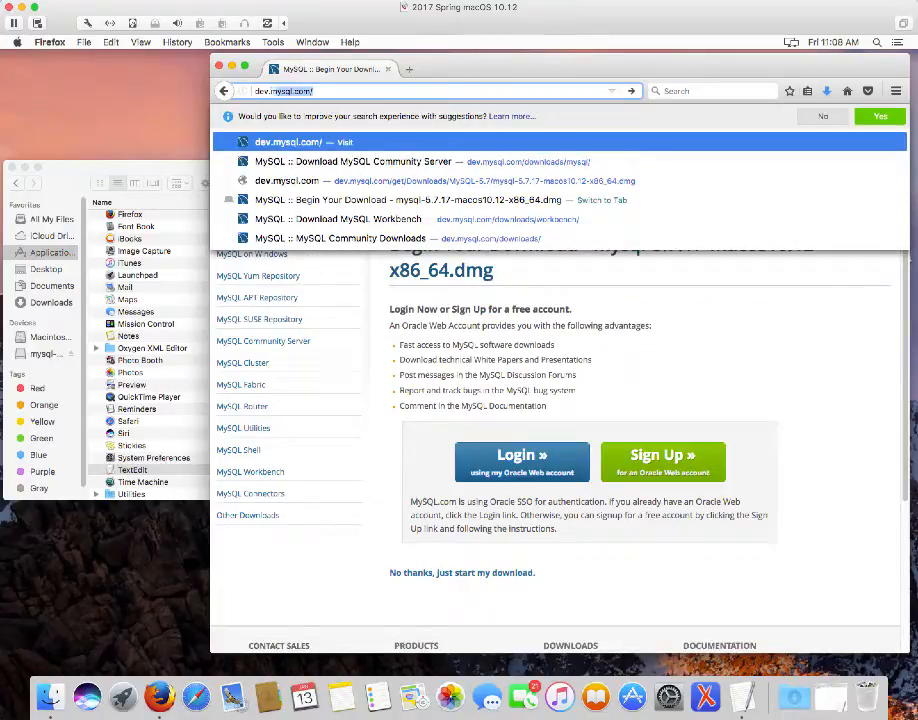
{"action": "type", "text": "mysql.com/"}
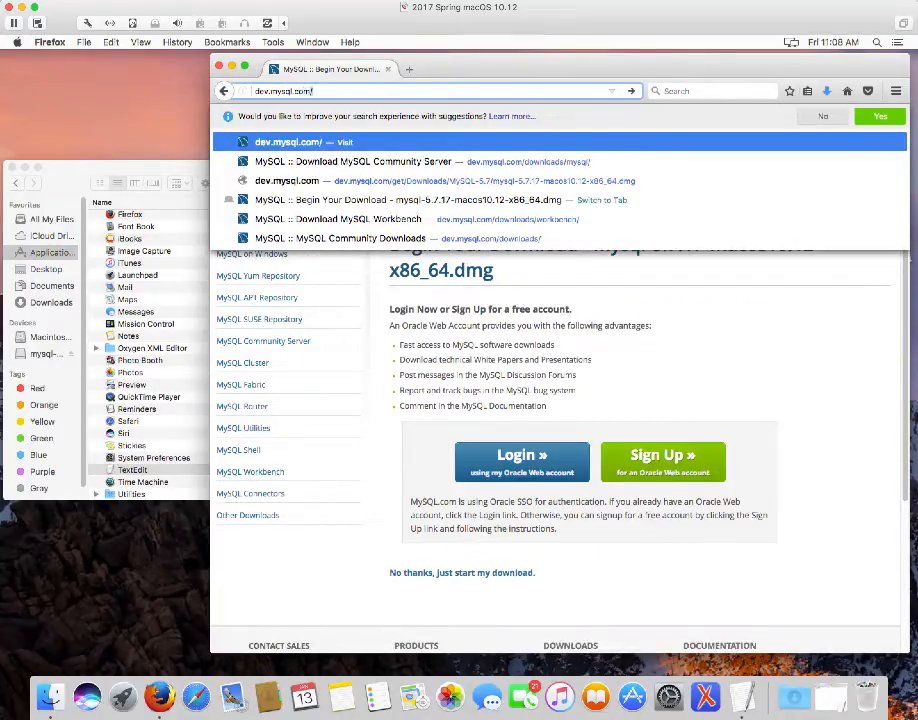
{"action": "key", "text": "Return"}
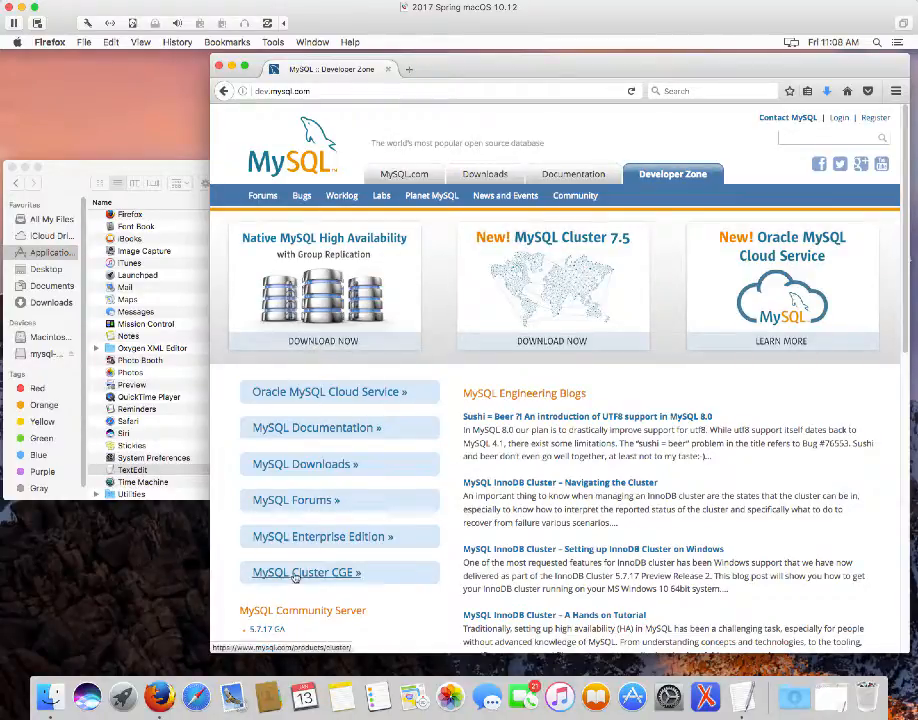
{"action": "left_click", "coordinate": [290, 465]}
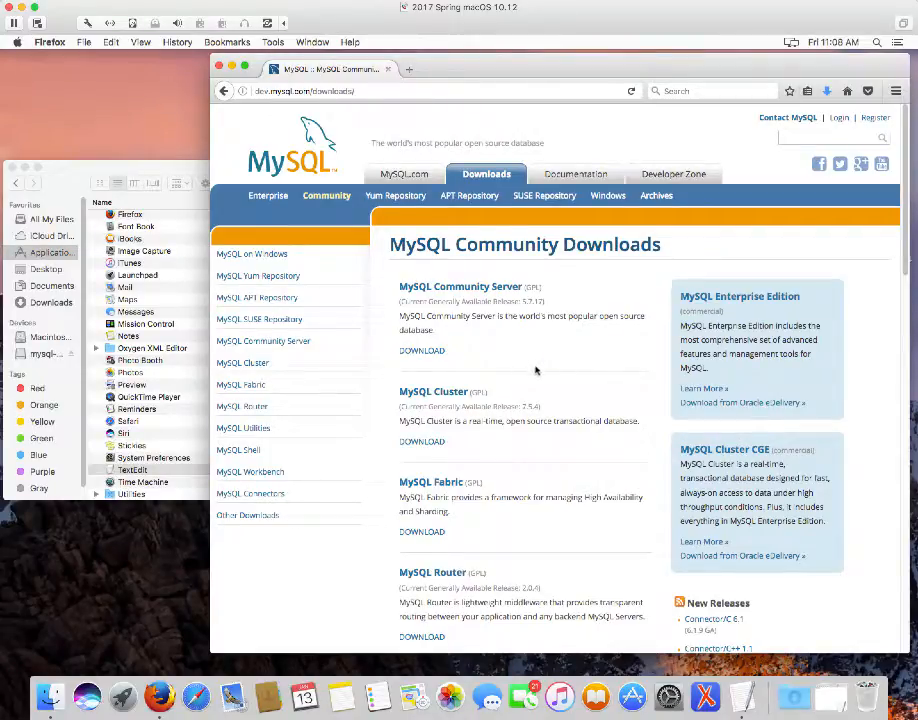
{"action": "scroll", "coordinate": [535, 370], "scroll_direction": "down", "scroll_amount": 4}
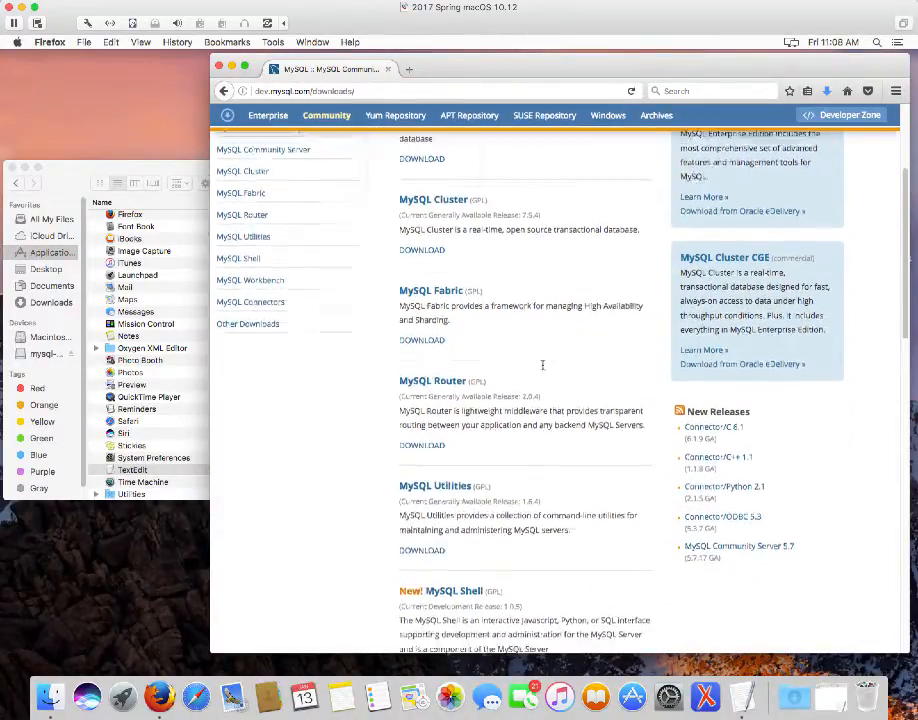
{"action": "scroll", "coordinate": [542, 365], "scroll_direction": "down", "scroll_amount": 6}
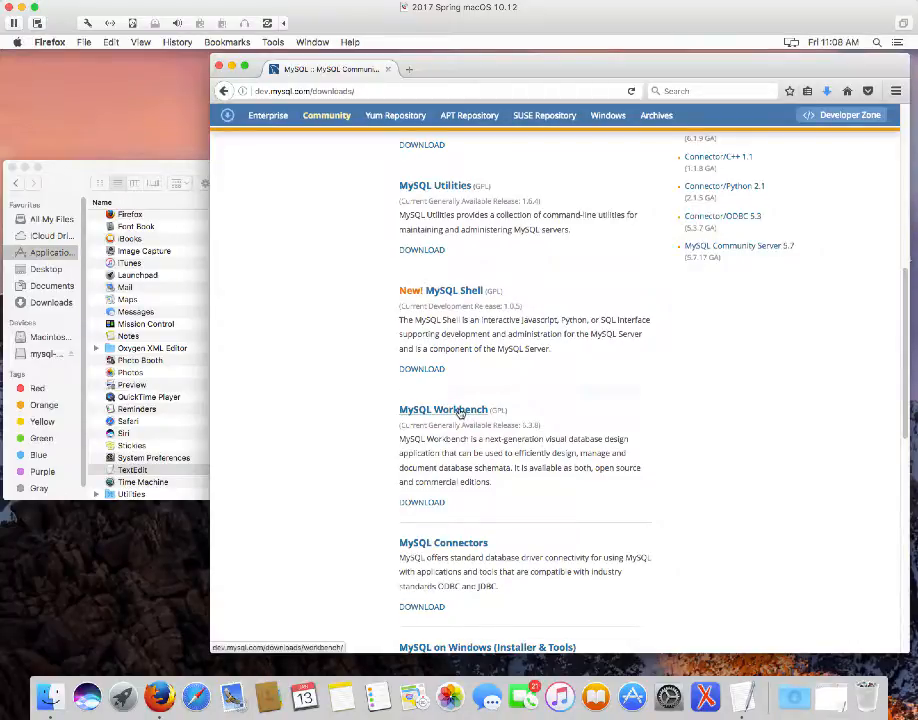
{"action": "left_click", "coordinate": [459, 412]}
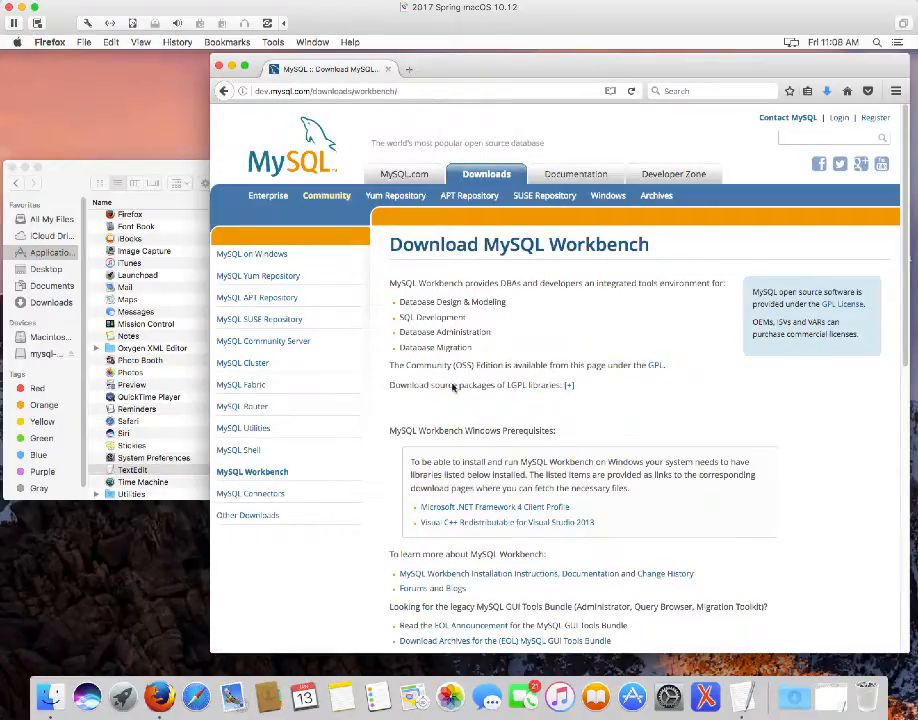
Show previous GA versions and keep 6.2.5 selected in the Select Version dropdown
{"action": "scroll", "coordinate": [560, 450], "scroll_direction": "down", "scroll_amount": 5}
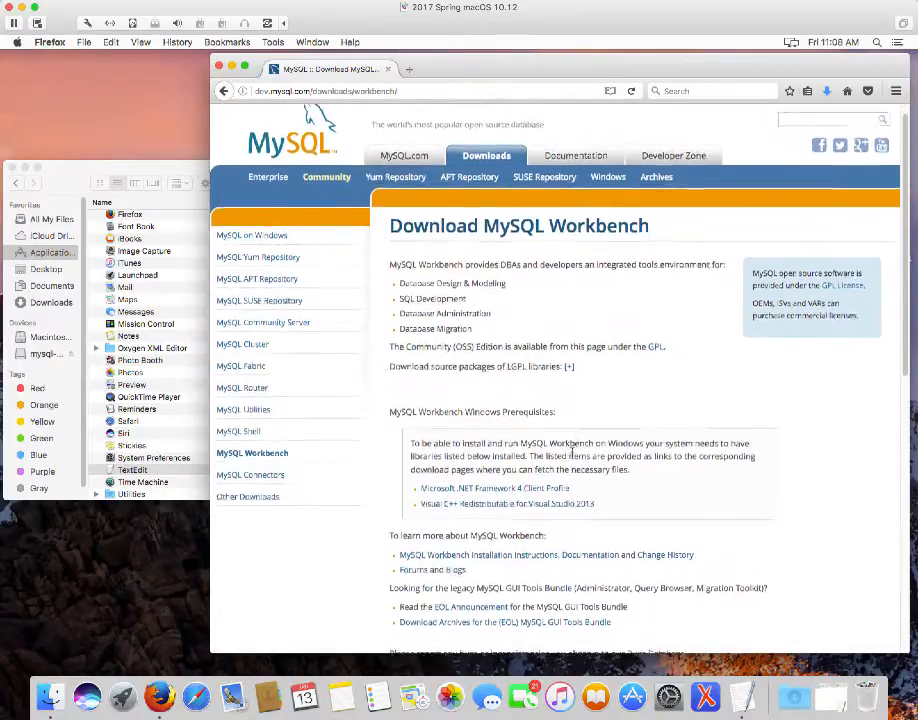
{"action": "scroll", "coordinate": [583, 445], "scroll_direction": "down", "scroll_amount": 5}
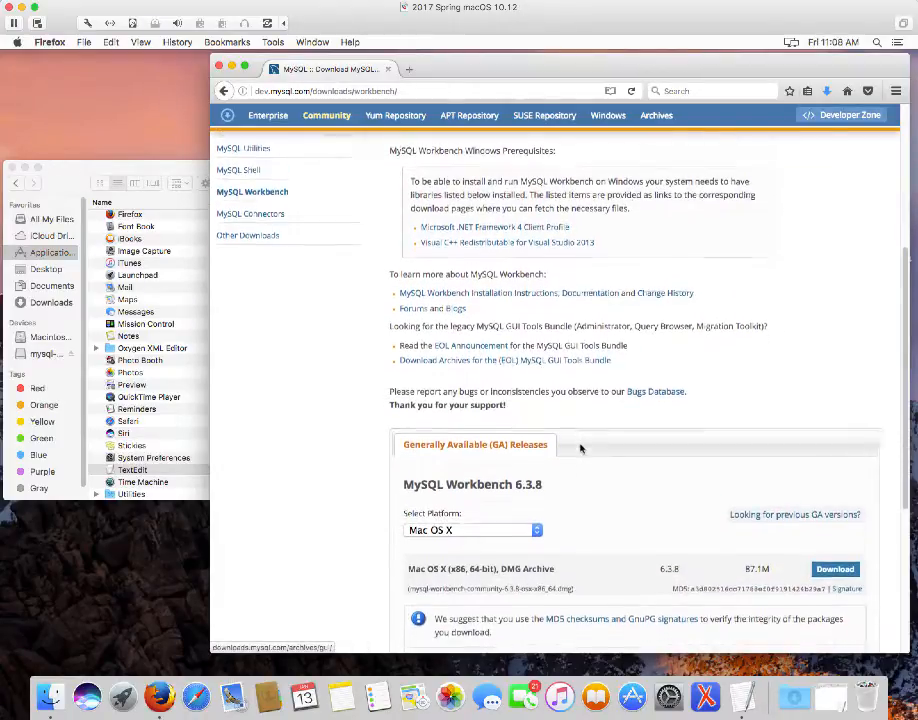
{"action": "scroll", "coordinate": [589, 433], "scroll_direction": "down", "scroll_amount": 2}
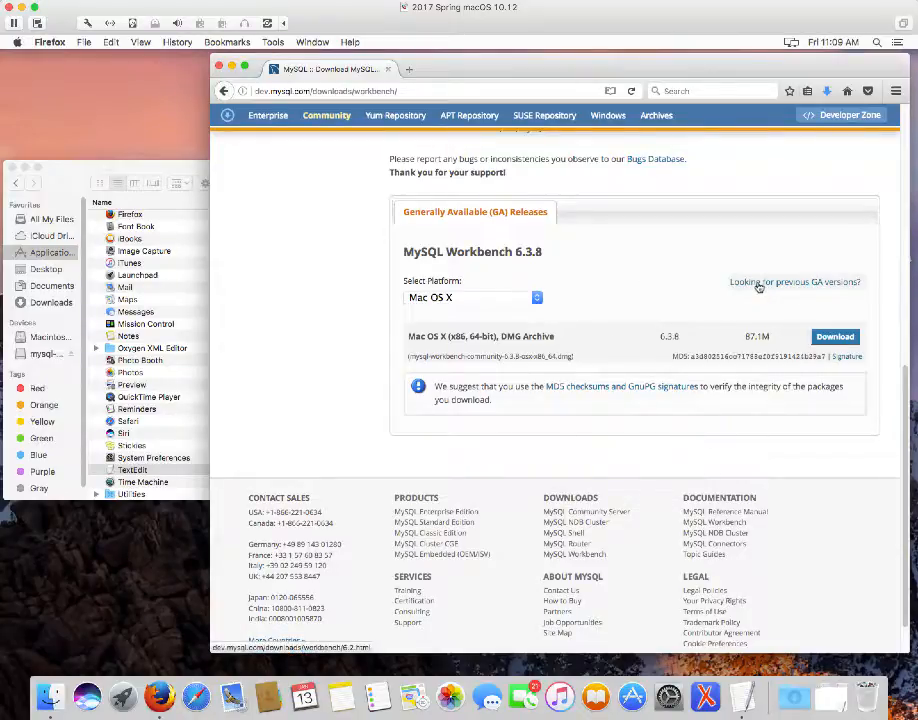
{"action": "left_click", "coordinate": [810, 284]}
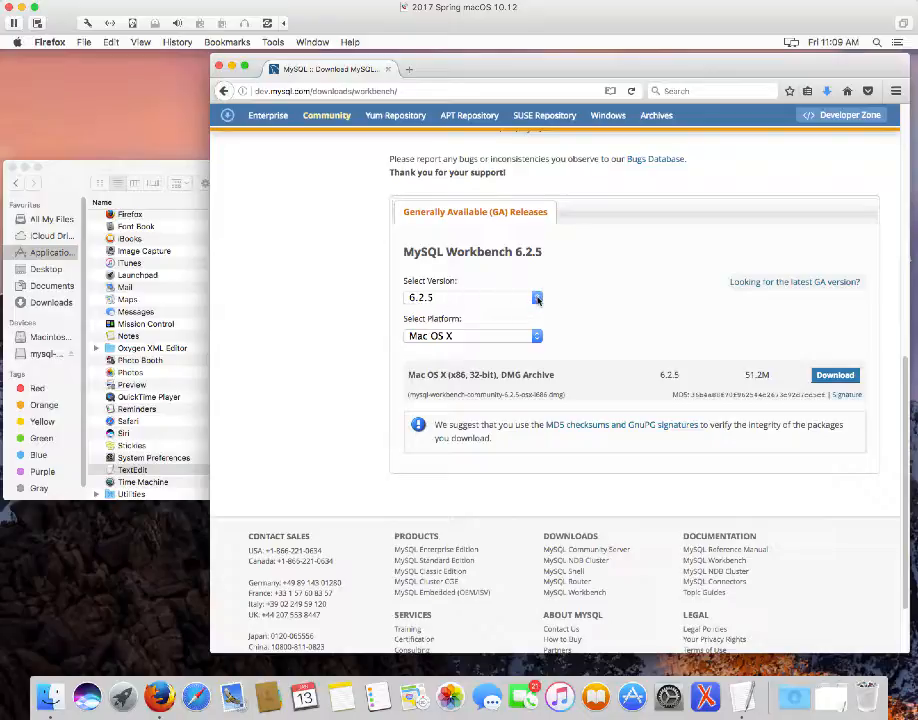
{"action": "left_click", "coordinate": [536, 299]}
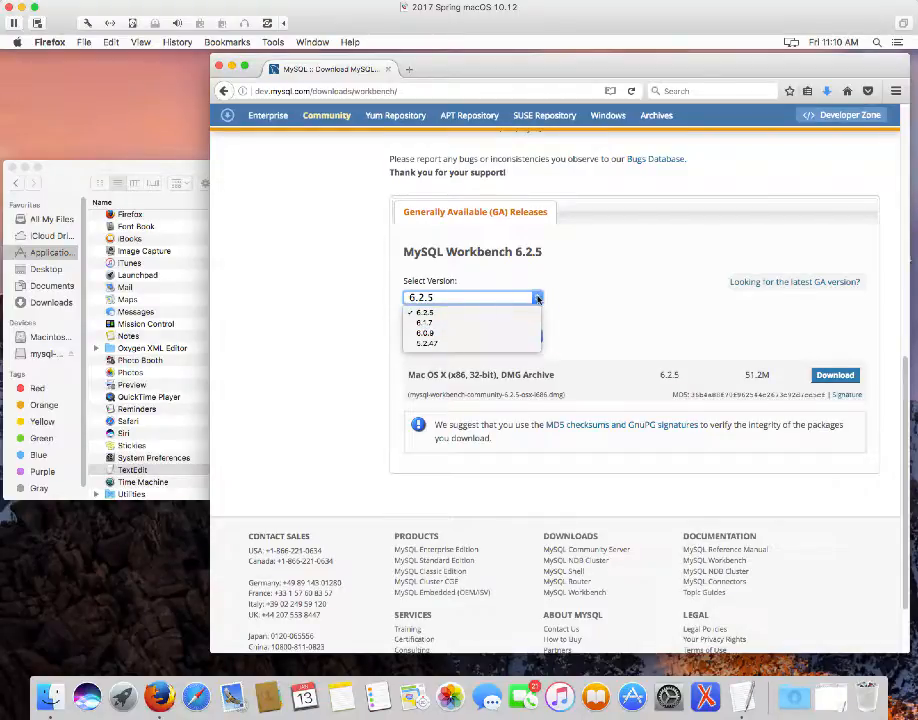
{"action": "left_click", "coordinate": [537, 299]}
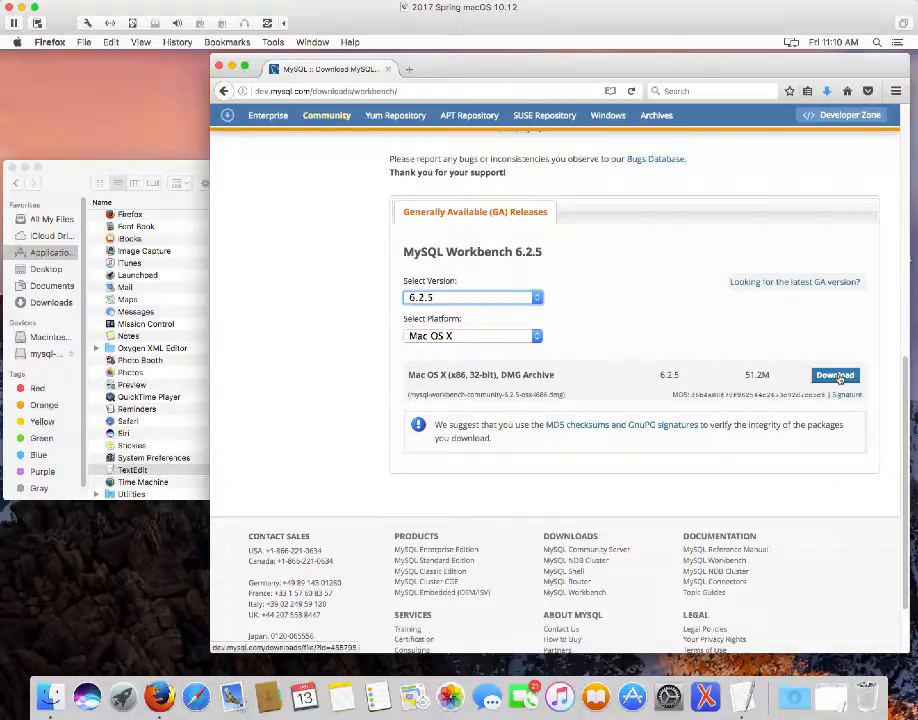
Download the 6.2.5 Mac OS X DMG Archive and skip the login option
{"action": "left_click", "coordinate": [836, 376]}
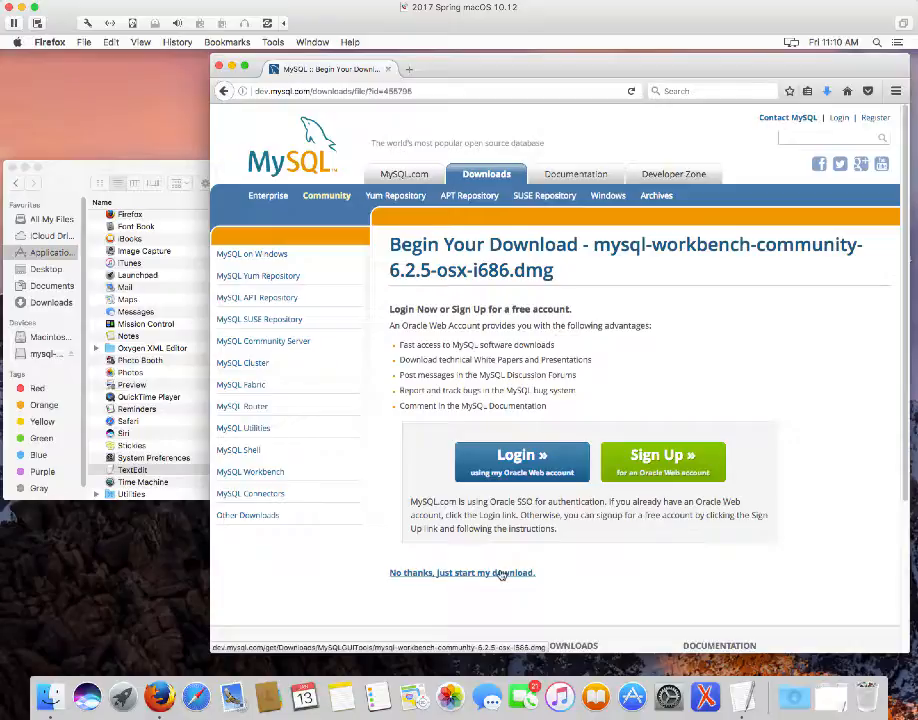
{"action": "left_click", "coordinate": [501, 573]}
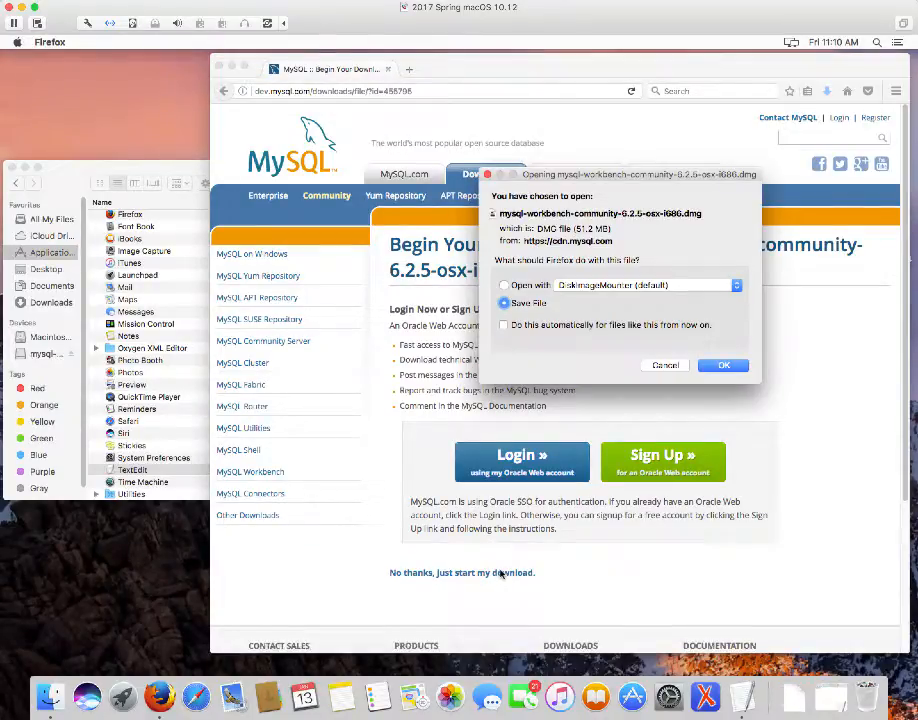
Save mysql-workbench-community-6.2.5-osx-i686.dmg to disk with the Save File option
{"action": "left_click", "coordinate": [721, 366]}
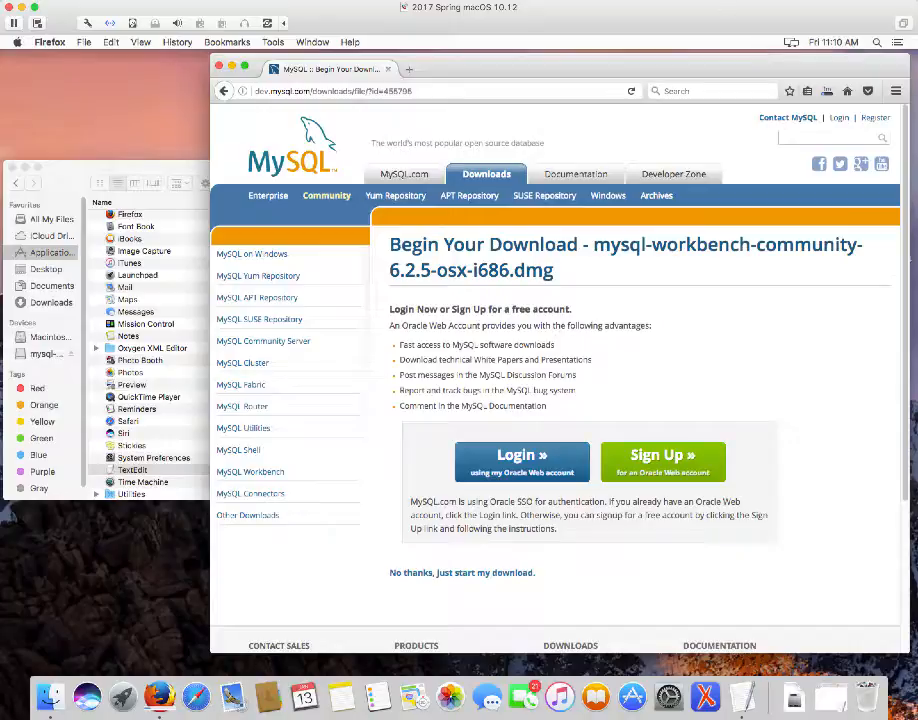
{"action": "left_click", "coordinate": [655, 1]}
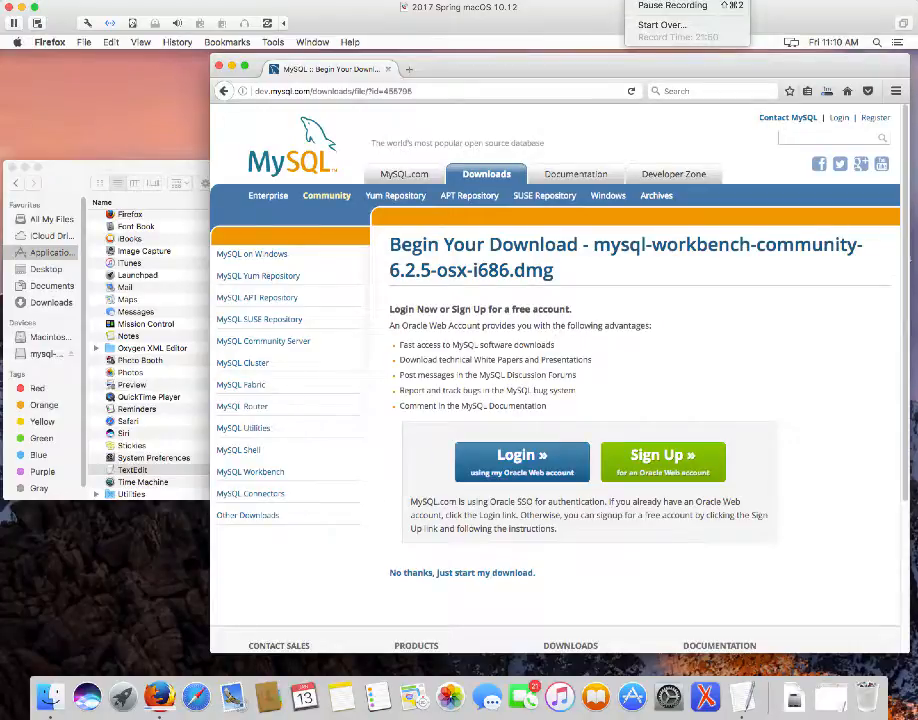
{"action": "left_click", "coordinate": [655, 5]}
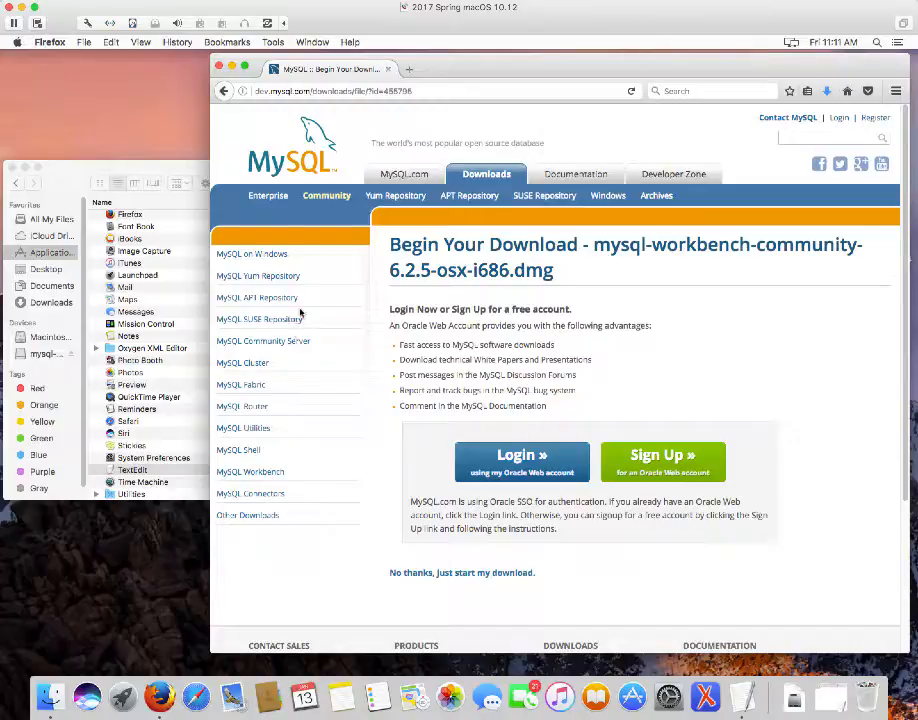
Mount the mysql-workbench DMG from Finder's Downloads folder
{"action": "left_click", "coordinate": [71, 182]}
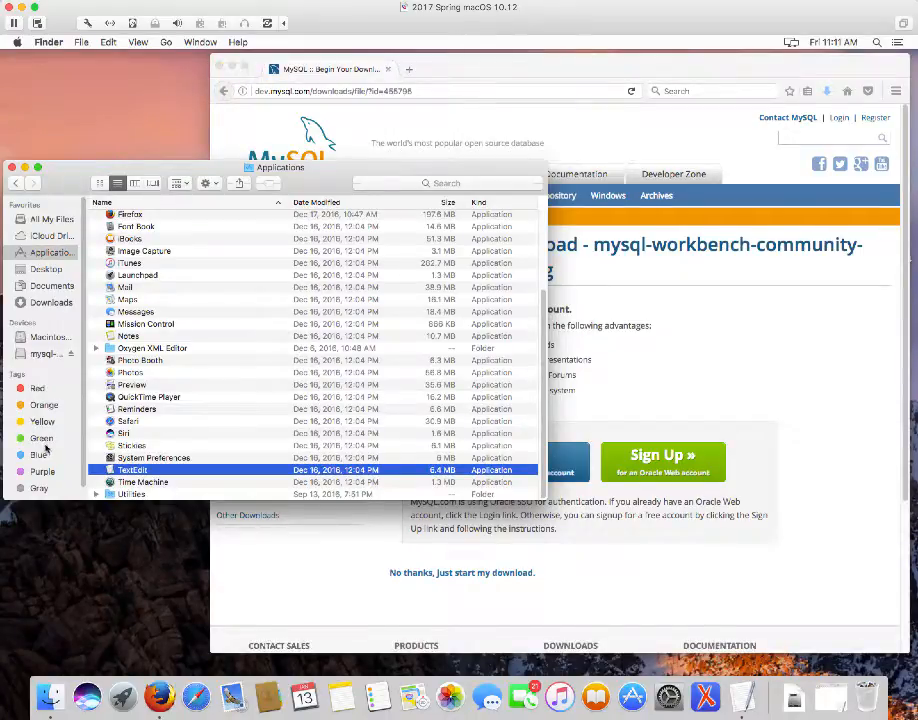
{"action": "left_click", "coordinate": [52, 303]}
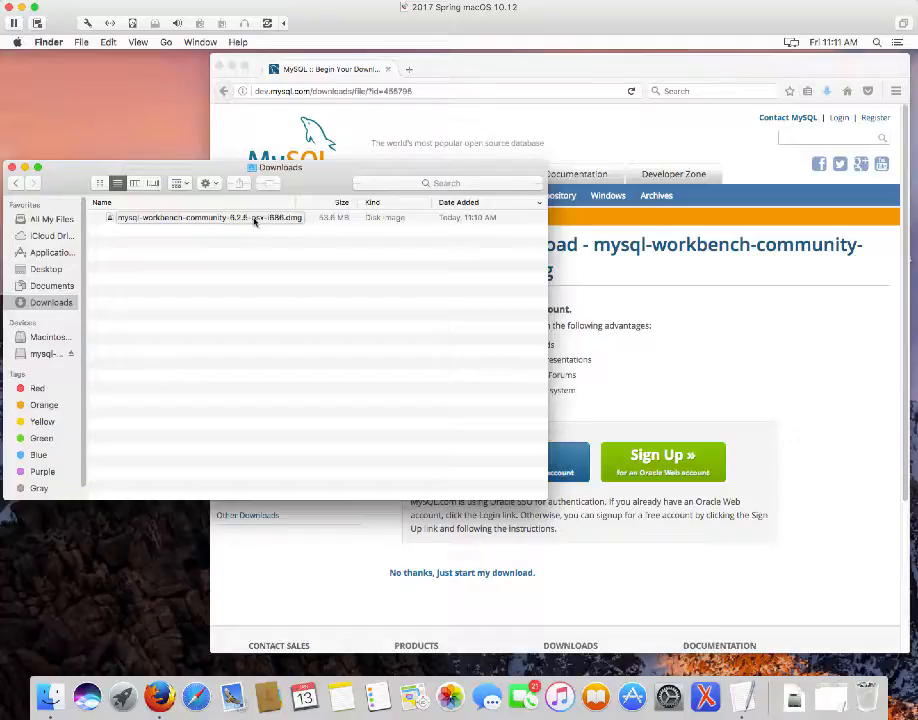
{"action": "double_click", "coordinate": [252, 219]}
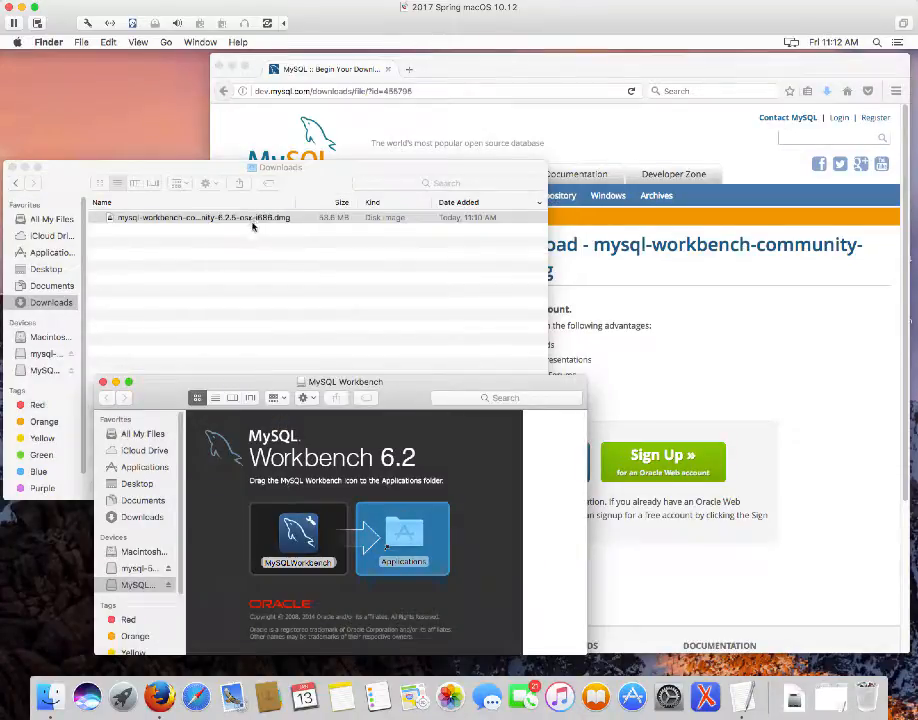
Drag MySQLWorkbench onto the Applications alias in the disk image window to copy it
{"action": "left_click", "coordinate": [158, 396]}
{"action": "left_click_drag", "start_coordinate": [158, 396], "coordinate": [135, 111]}
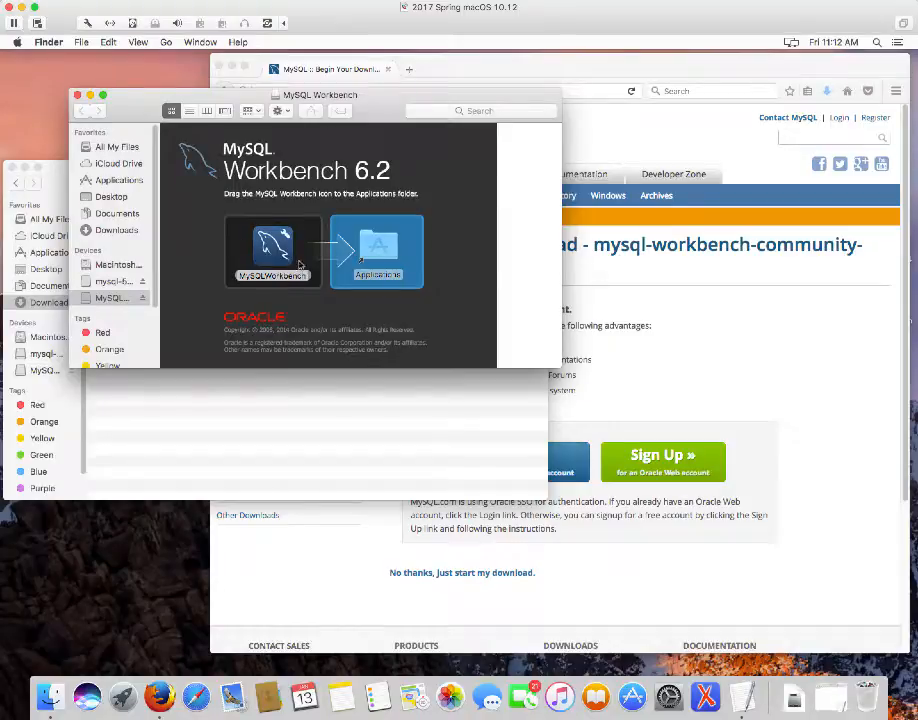
{"action": "left_click_drag", "start_coordinate": [284, 244], "coordinate": [359, 250]}
{"action": "left_click", "coordinate": [268, 246]}
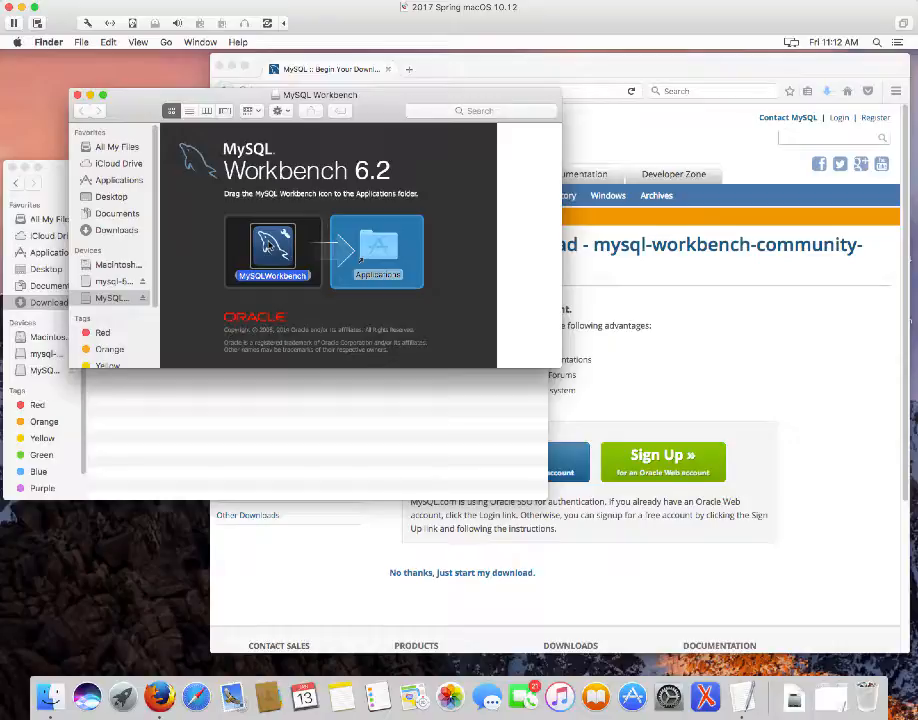
{"action": "left_click_drag", "start_coordinate": [268, 246], "coordinate": [381, 242]}
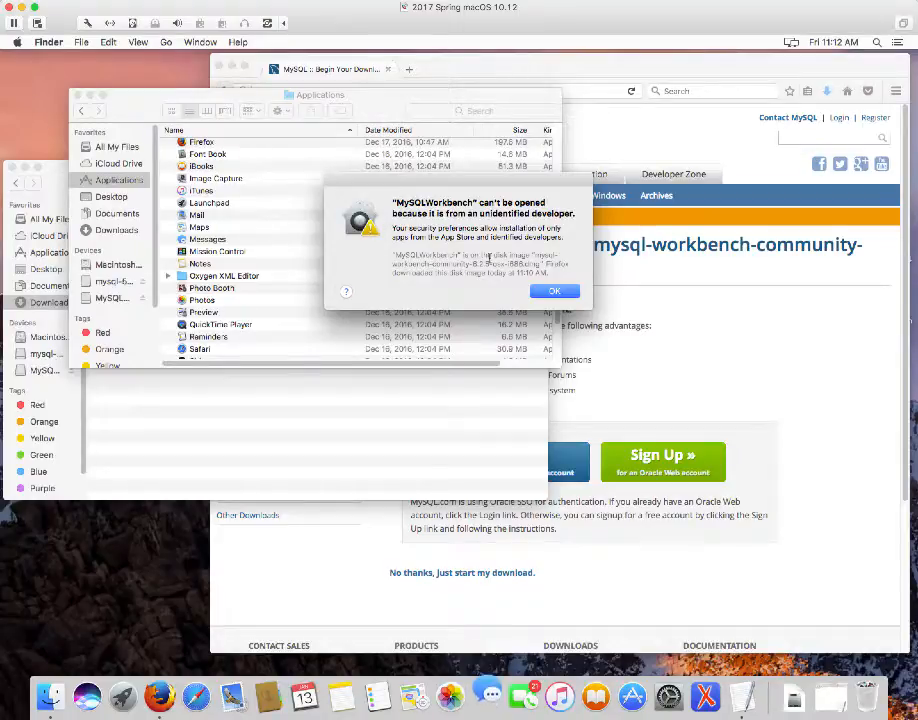
Dismiss the unidentified-developer warning and close the Applications folder window
{"action": "left_click", "coordinate": [556, 292]}
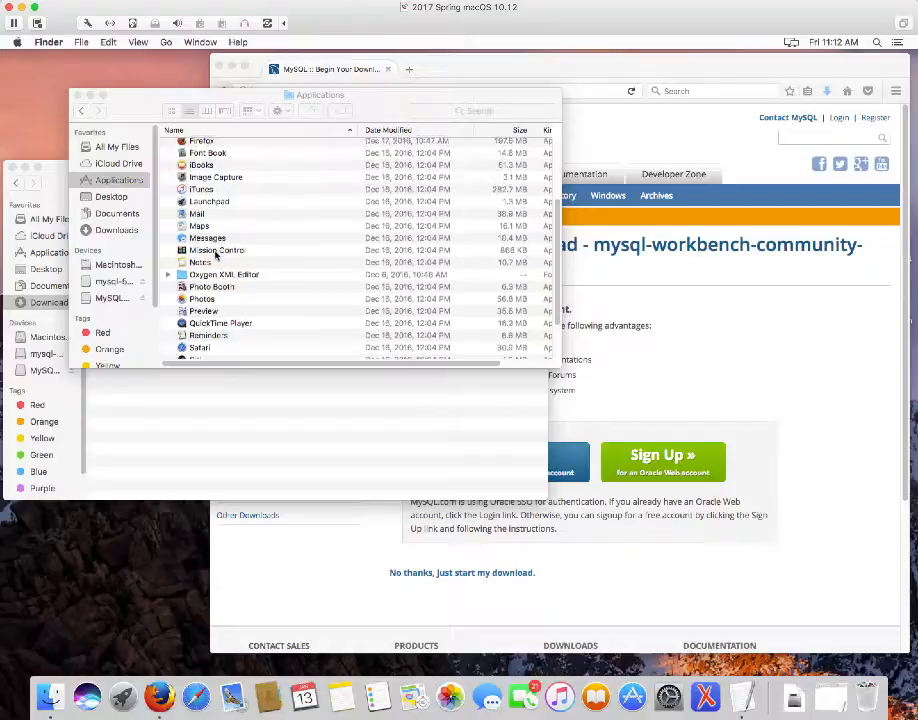
{"action": "scroll", "coordinate": [212, 245], "scroll_direction": "down", "scroll_amount": 1}
{"action": "scroll", "coordinate": [214, 238], "scroll_direction": "up", "scroll_amount": 1}
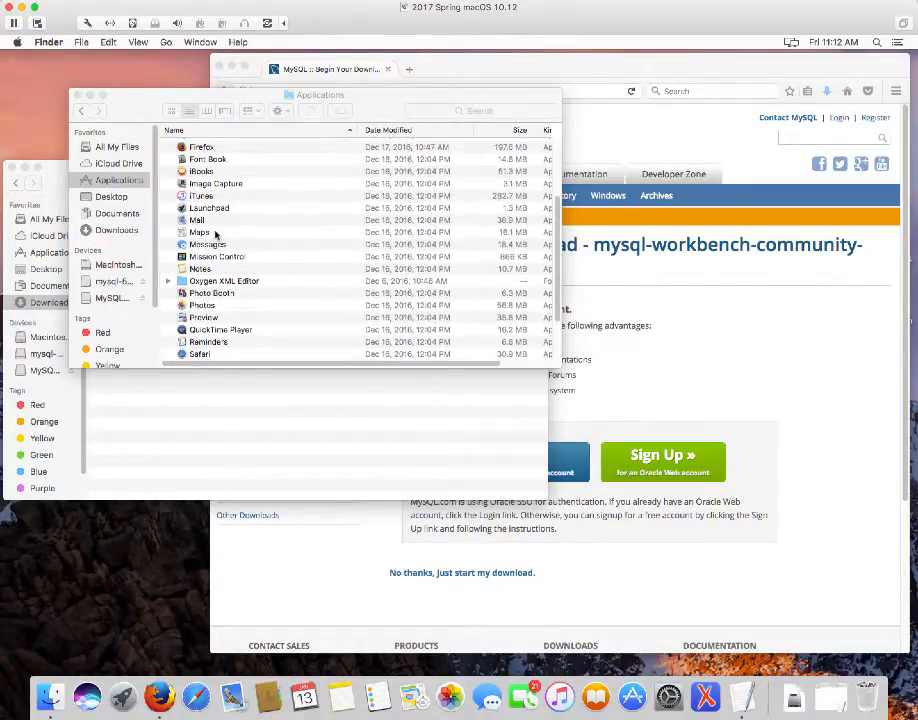
{"action": "scroll", "coordinate": [216, 236], "scroll_direction": "up", "scroll_amount": 1}
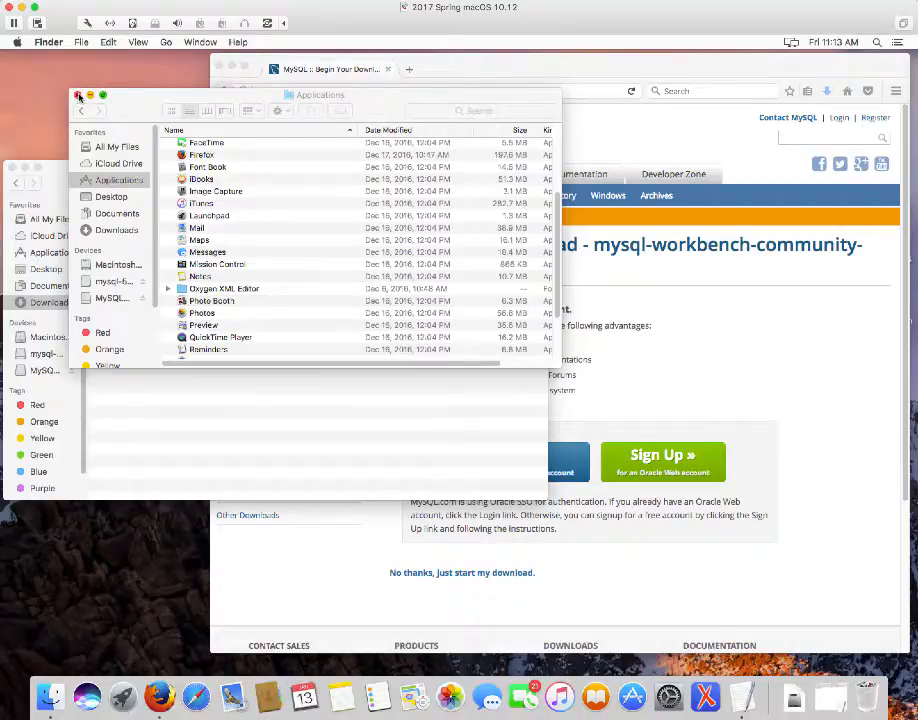
{"action": "left_click", "coordinate": [79, 95]}
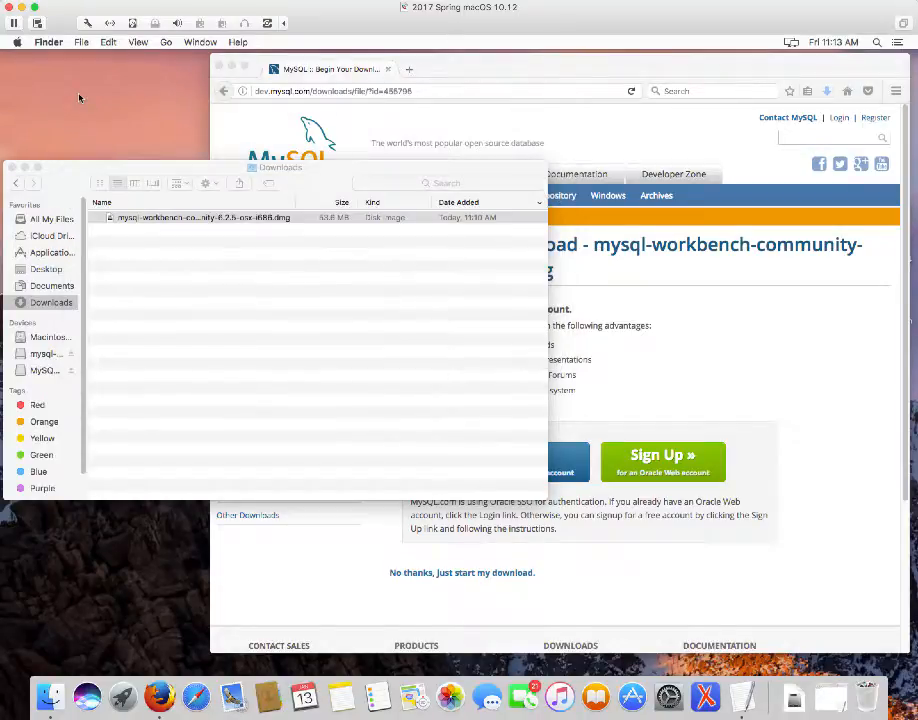
Reopen the Workbench DMG, recopy MySQLWorkbench into Applications with Replace, and close the DMG window
{"action": "left_click", "coordinate": [140, 220]}
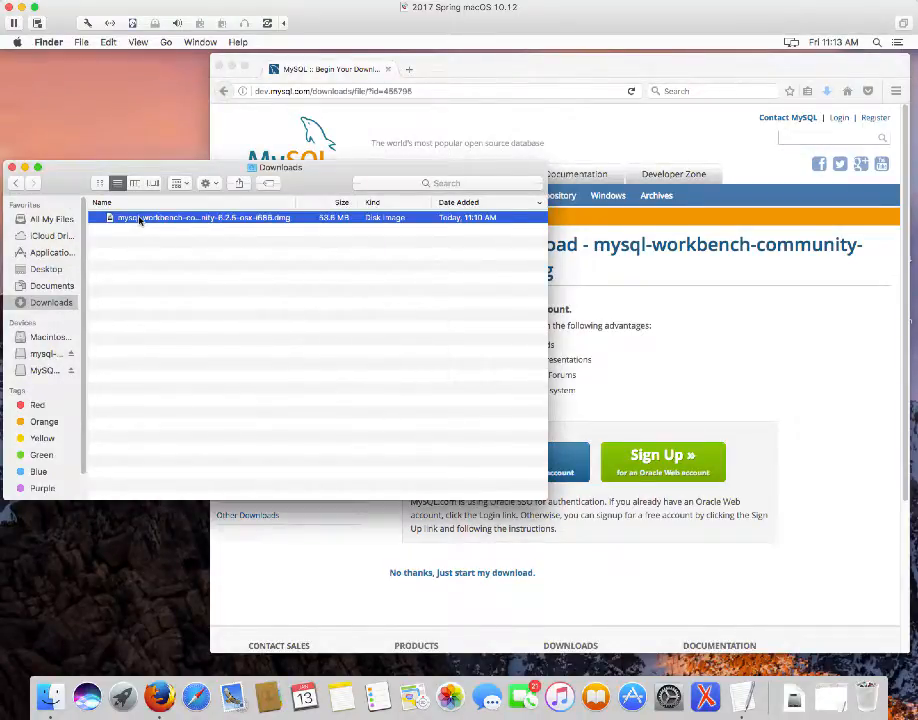
{"action": "double_click", "coordinate": [140, 218]}
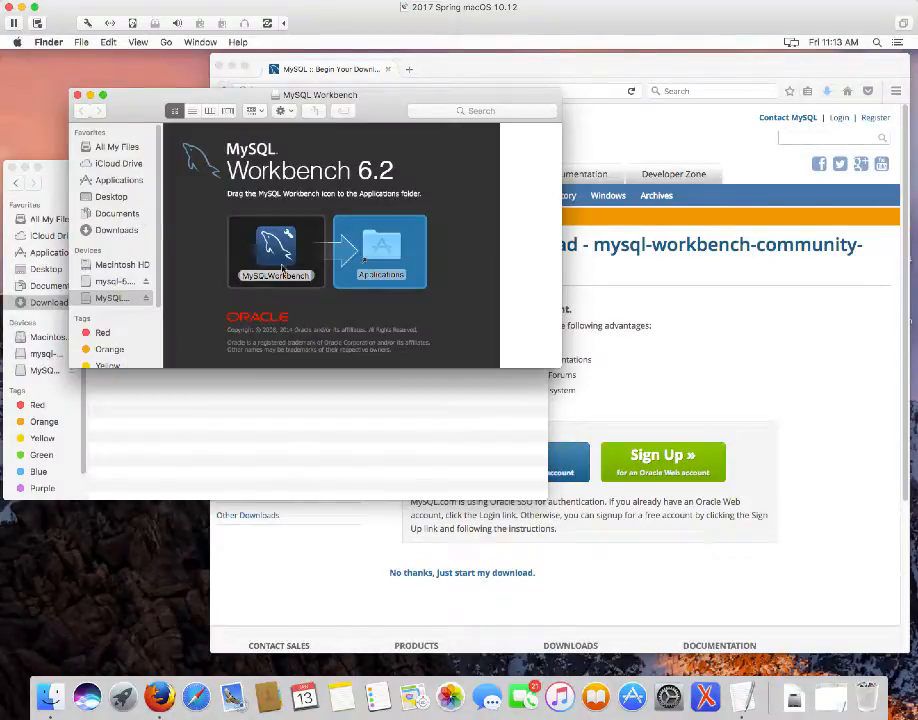
{"action": "left_click_drag", "start_coordinate": [282, 268], "coordinate": [385, 239]}
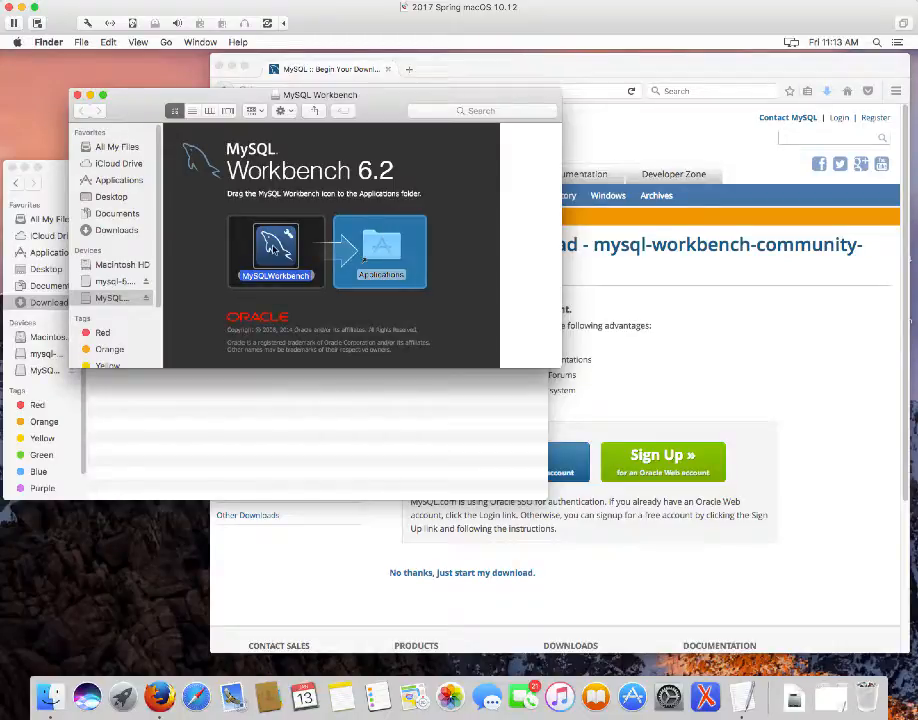
{"action": "left_click_drag", "start_coordinate": [275, 245], "coordinate": [378, 248]}
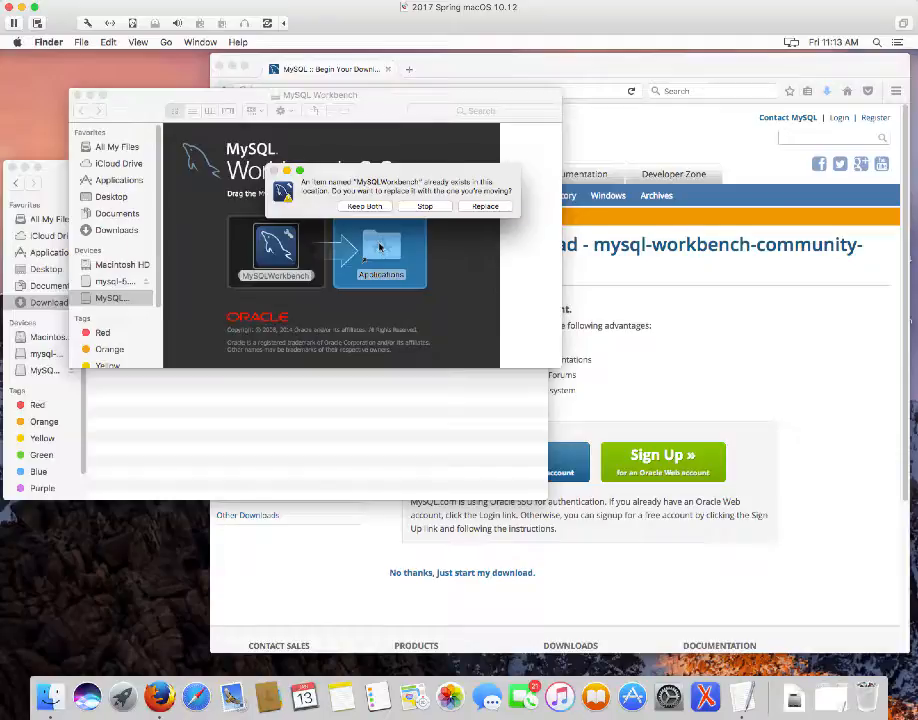
{"action": "left_click", "coordinate": [485, 206]}
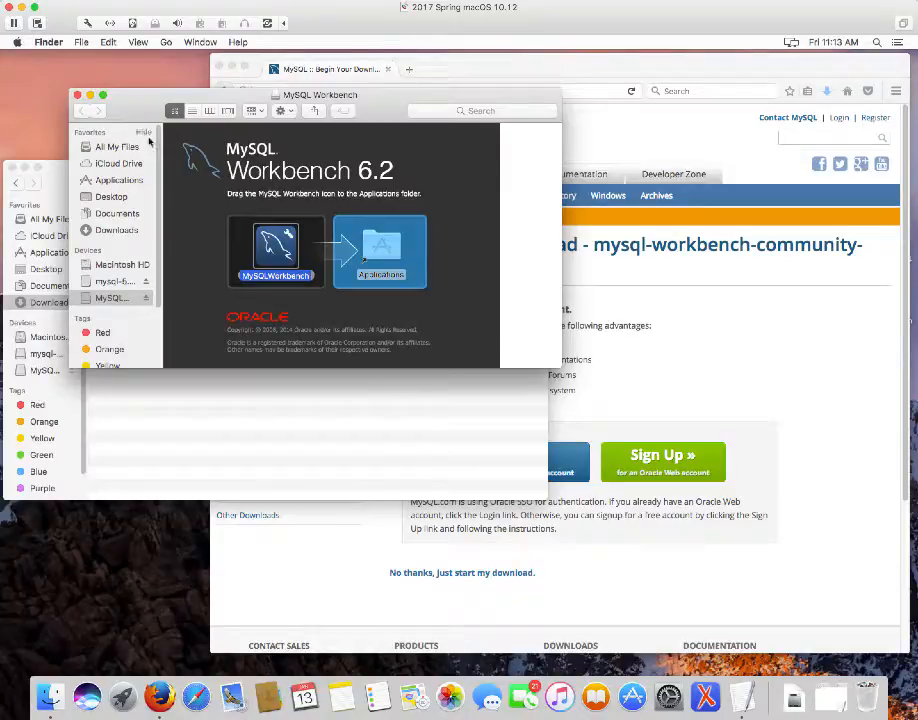
{"action": "left_click", "coordinate": [77, 95]}
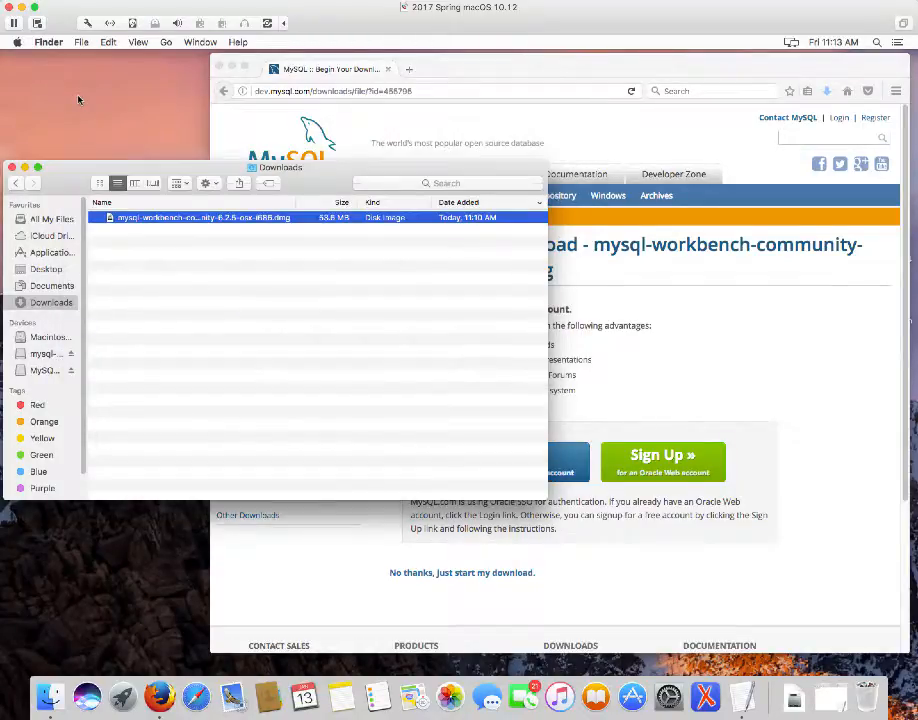
Widen the Finder sidebar, go to Applications, and double-click MySQLWorkbench to launch it
{"action": "left_click_drag", "start_coordinate": [87, 247], "coordinate": [143, 248]}
{"action": "left_click", "coordinate": [62, 256]}
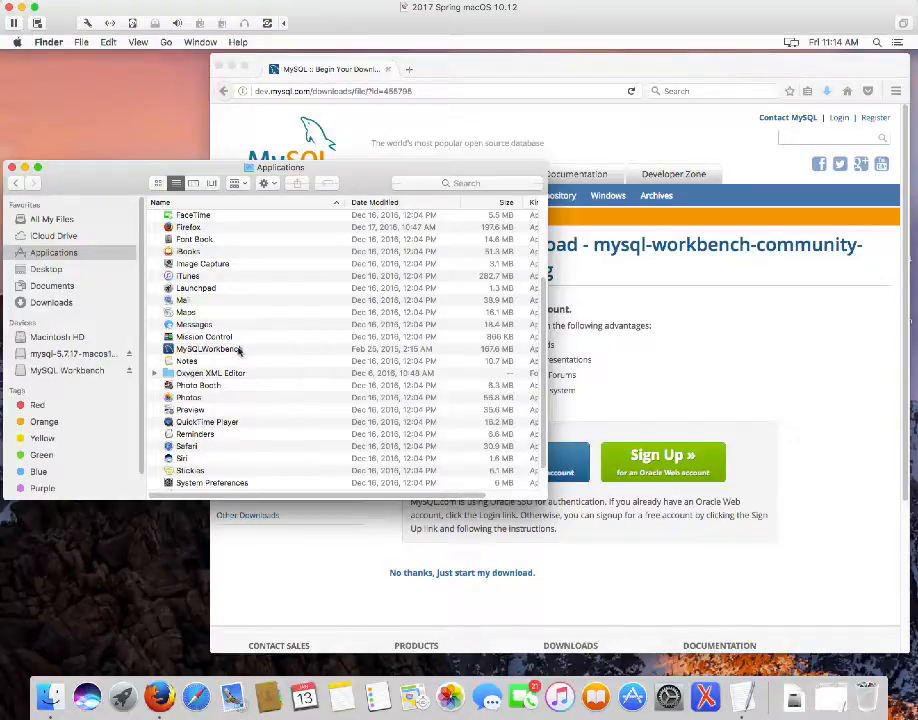
{"action": "left_click", "coordinate": [236, 350]}
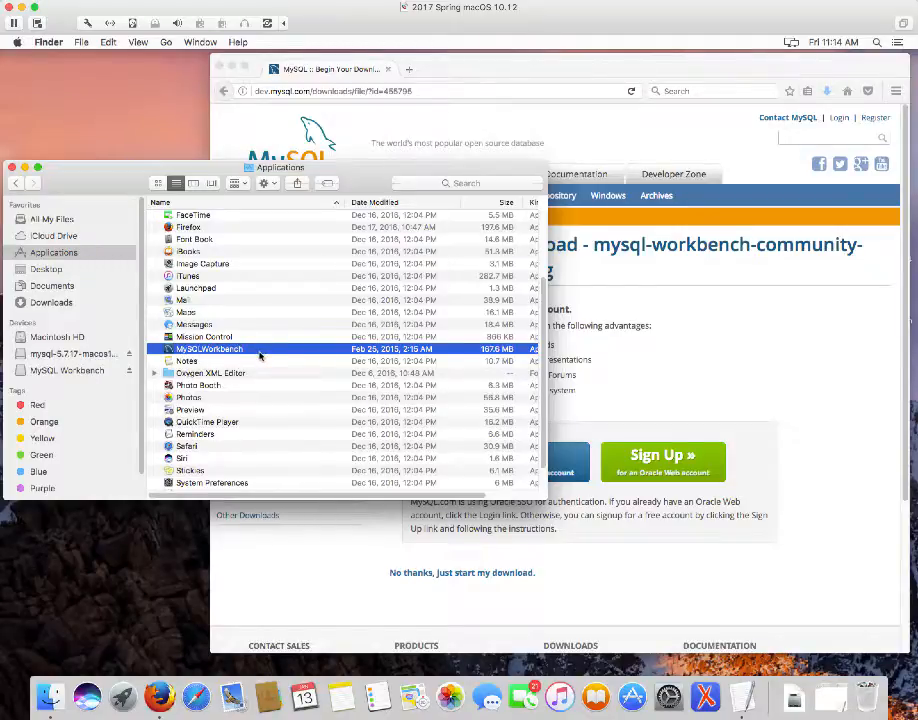
{"action": "double_click", "coordinate": [250, 351]}
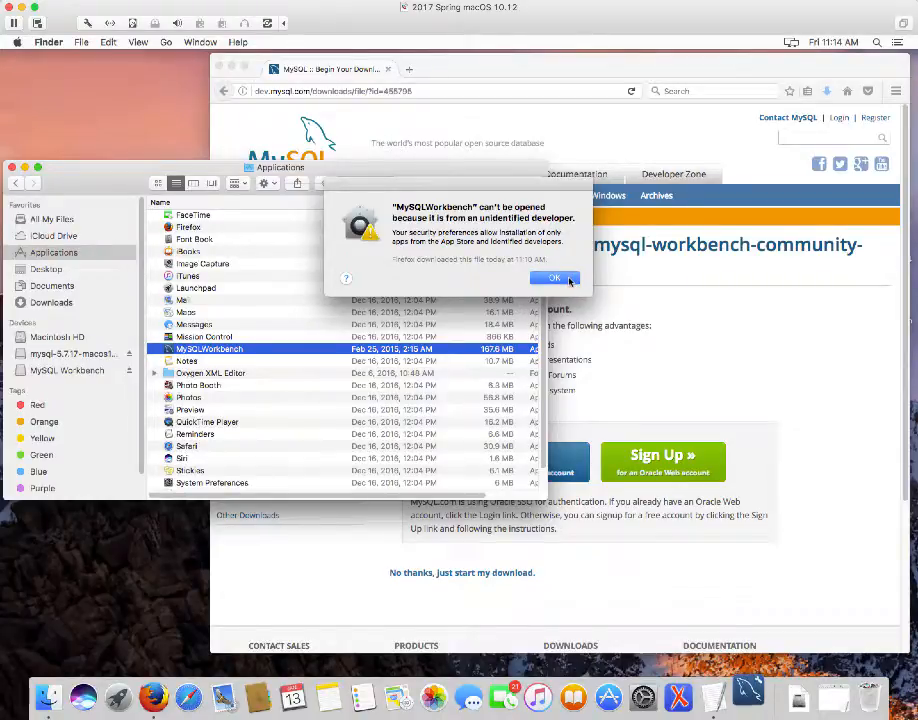
Dismiss the warning and choose Open from MySQLWorkbench's right-click menu
{"action": "left_click", "coordinate": [555, 278]}
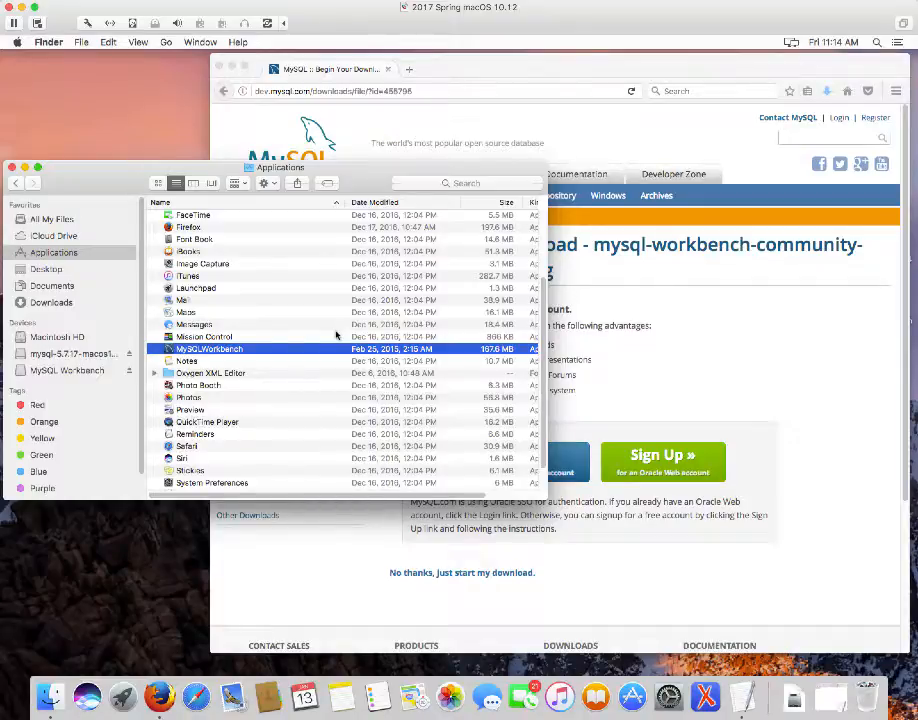
{"action": "right_click", "coordinate": [241, 351]}
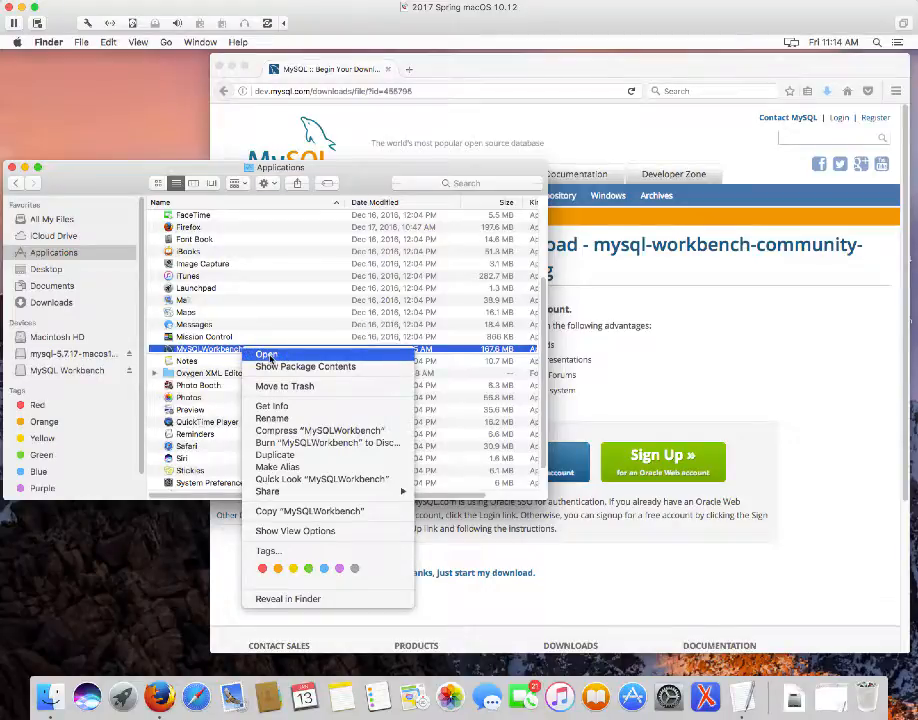
{"action": "left_click", "coordinate": [268, 355]}
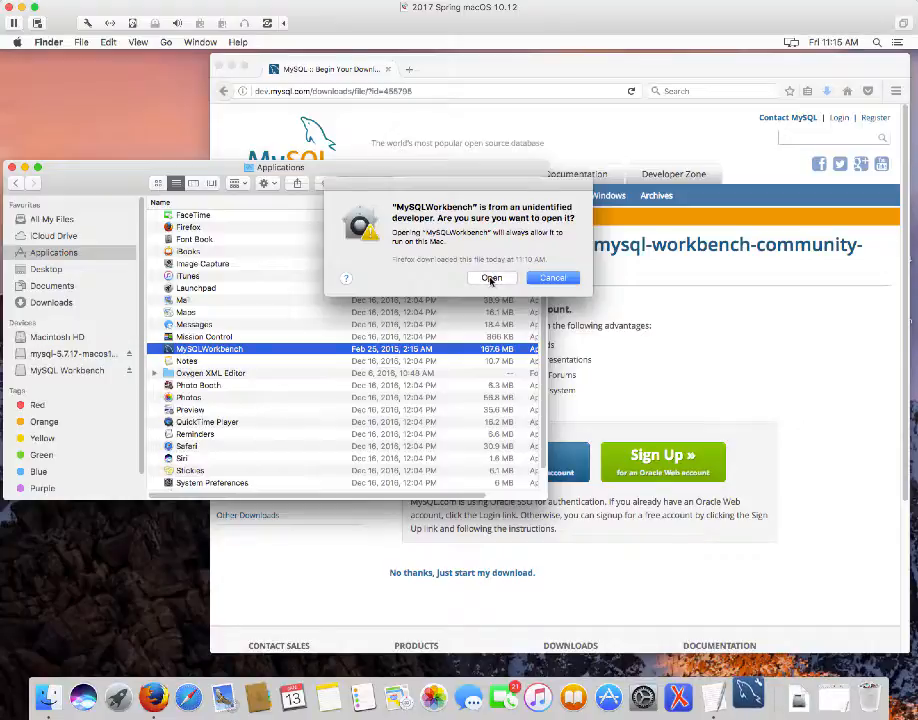
Confirm Open in the 'Are you sure you want to open it?' dialog
{"action": "left_click", "coordinate": [491, 279]}
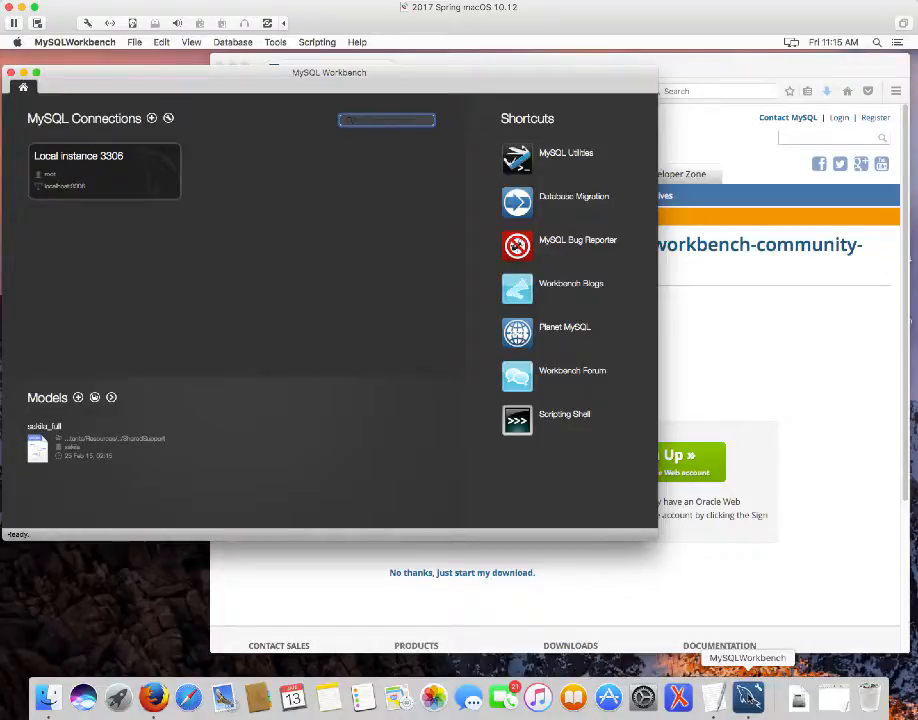
Turn on Keep in Dock for the MySQL Workbench Dock icon
{"action": "right_click", "coordinate": [748, 697]}
{"action": "mouse_move", "coordinate": [761, 612]}
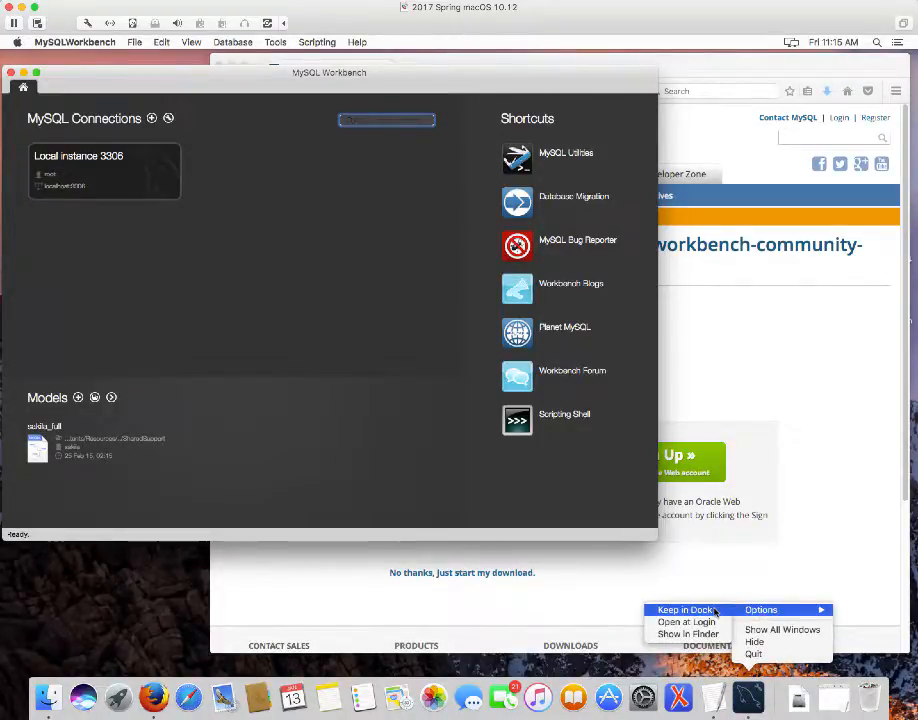
{"action": "left_click", "coordinate": [714, 610]}
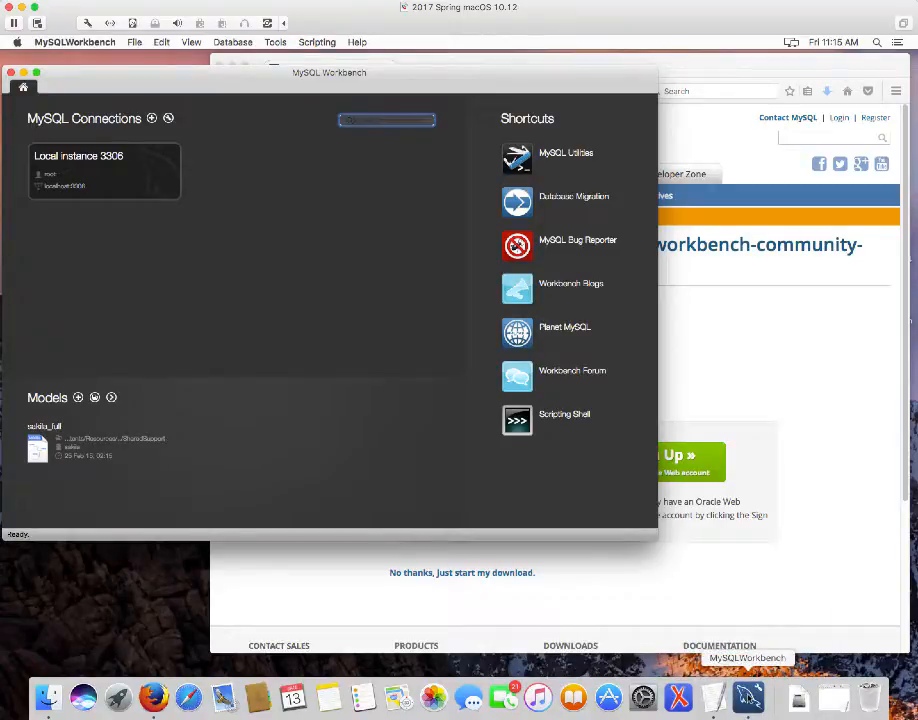
Check the Keep in Dock setting, then bring the Workbench home screen back to the front
{"action": "right_click", "coordinate": [748, 697]}
{"action": "mouse_move", "coordinate": [760, 615]}
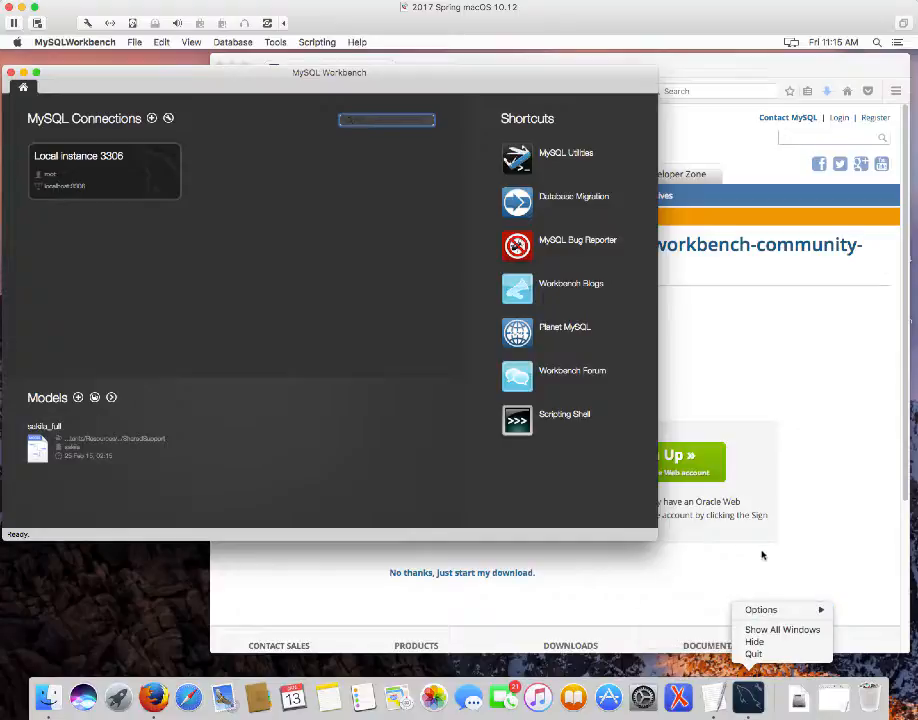
{"action": "left_click", "coordinate": [769, 567]}
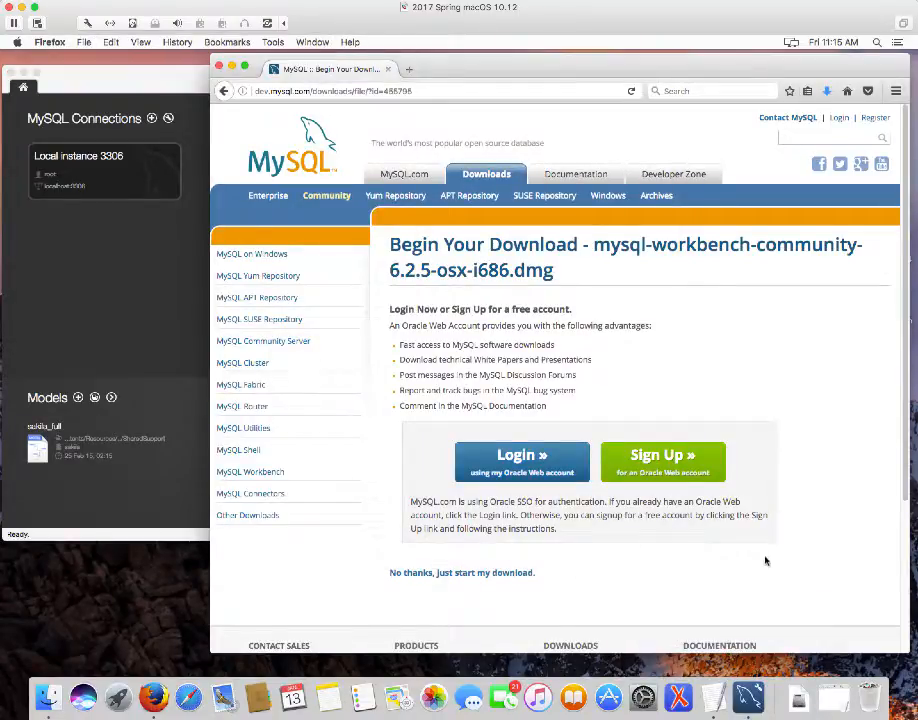
{"action": "left_click", "coordinate": [170, 492]}
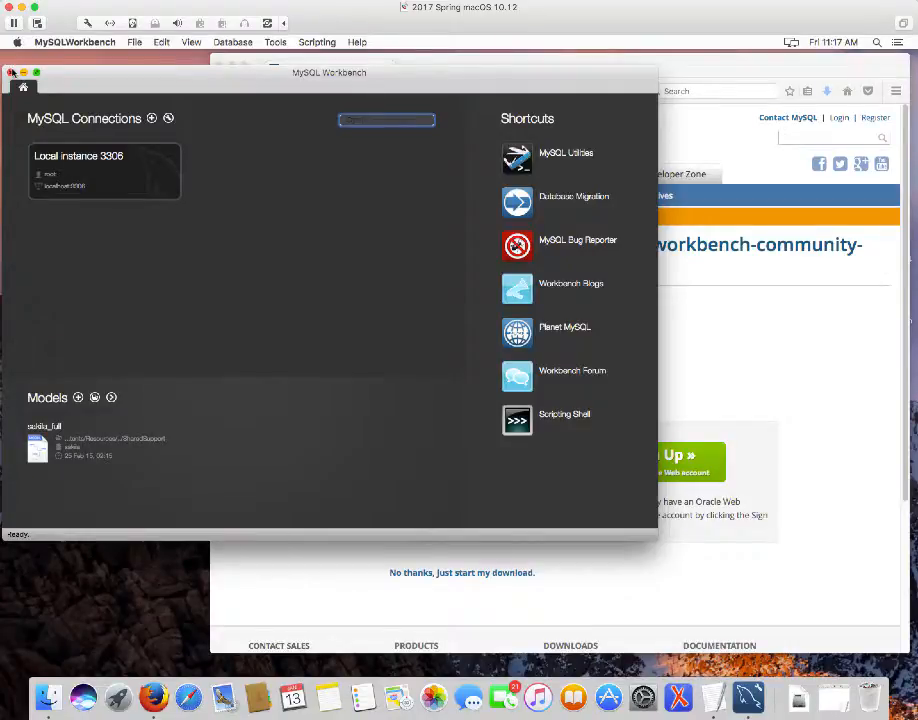
Close the reopened MySQL Workbench window to return to Firefox's address bar
{"action": "left_click", "coordinate": [11, 73]}
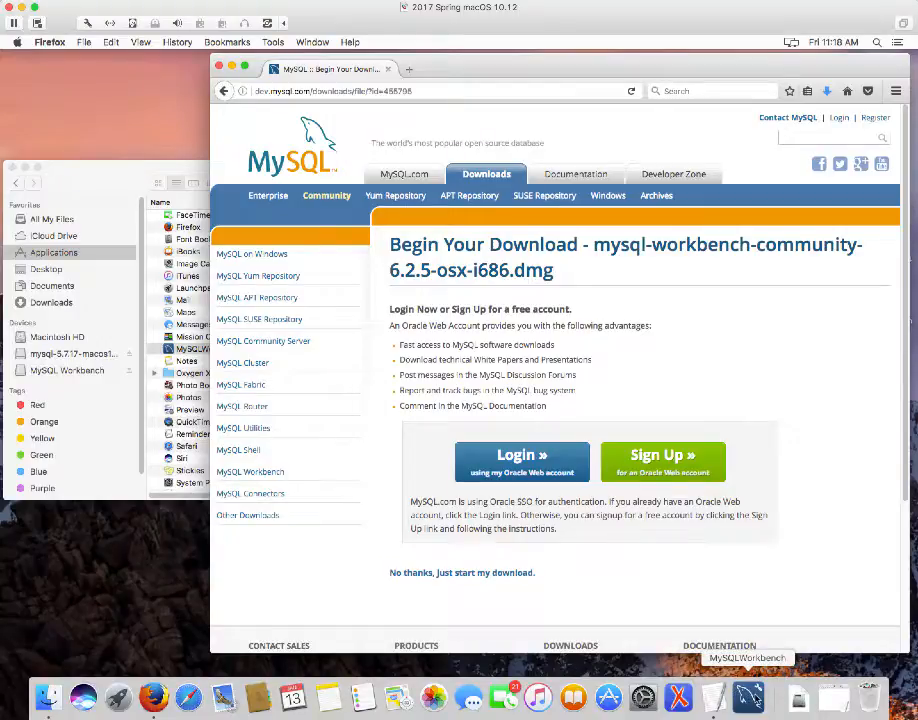
{"action": "left_click", "coordinate": [748, 697]}
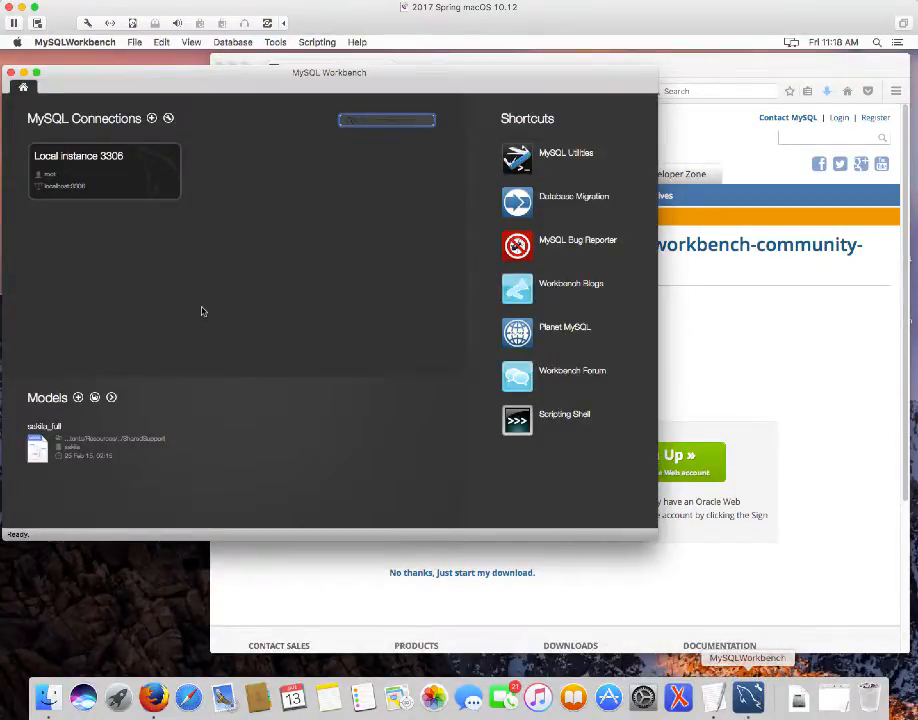
{"action": "left_click", "coordinate": [10, 76]}
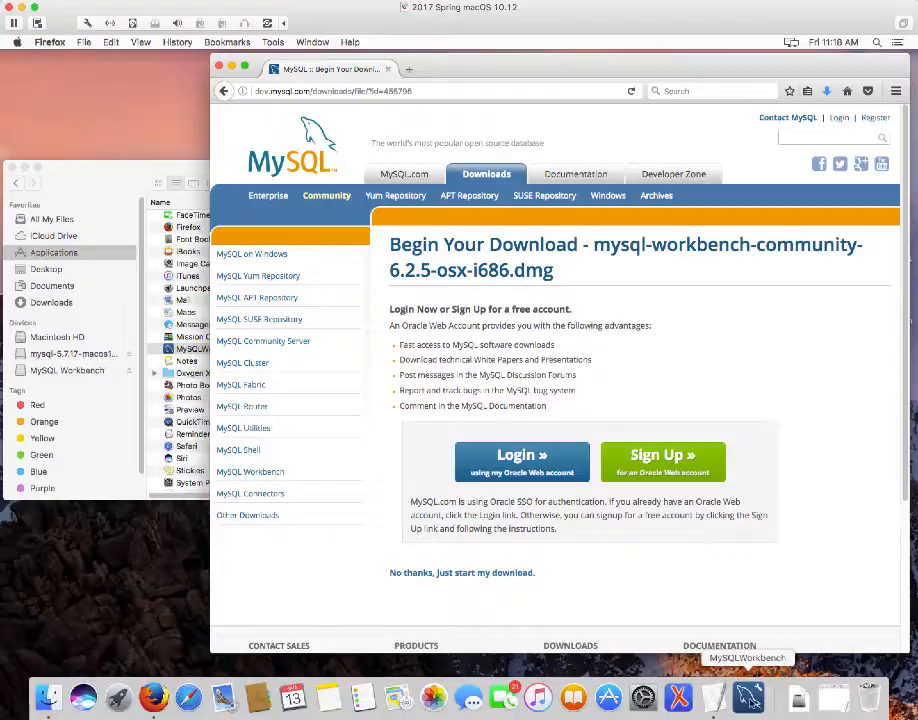
{"action": "left_click", "coordinate": [750, 698]}
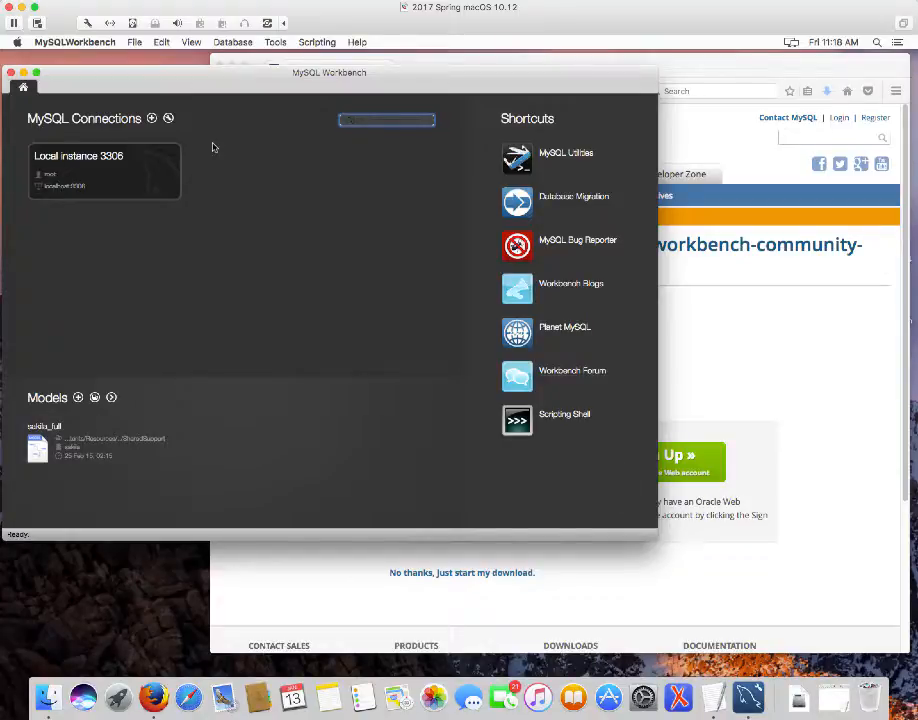
{"action": "left_click", "coordinate": [11, 73]}
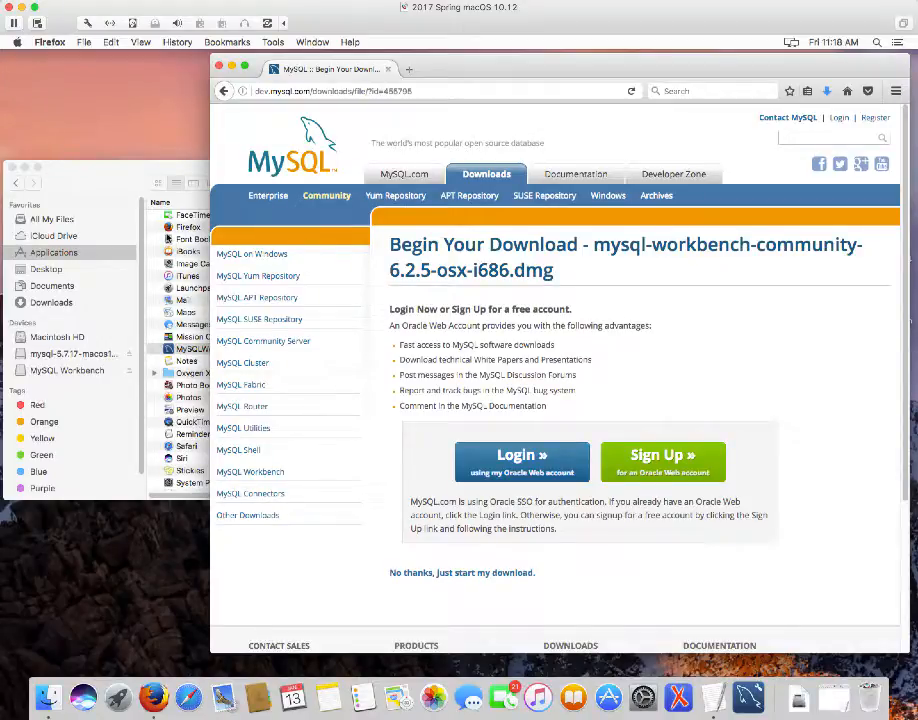
{"action": "left_click", "coordinate": [386, 91]}
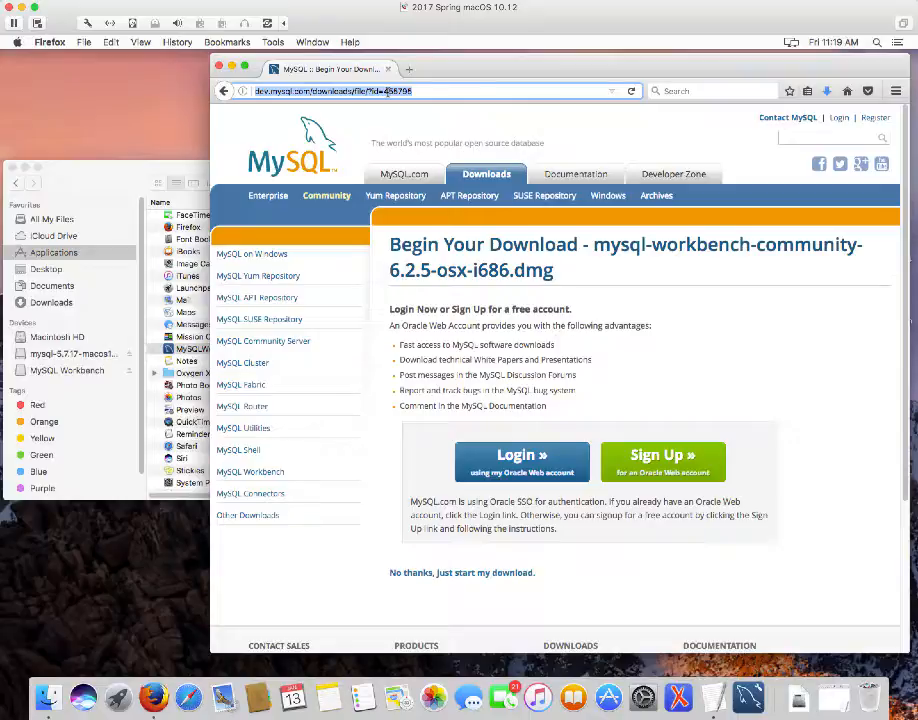
Enter murach.com in the Firefox address bar
{"action": "type", "text": "mura"}
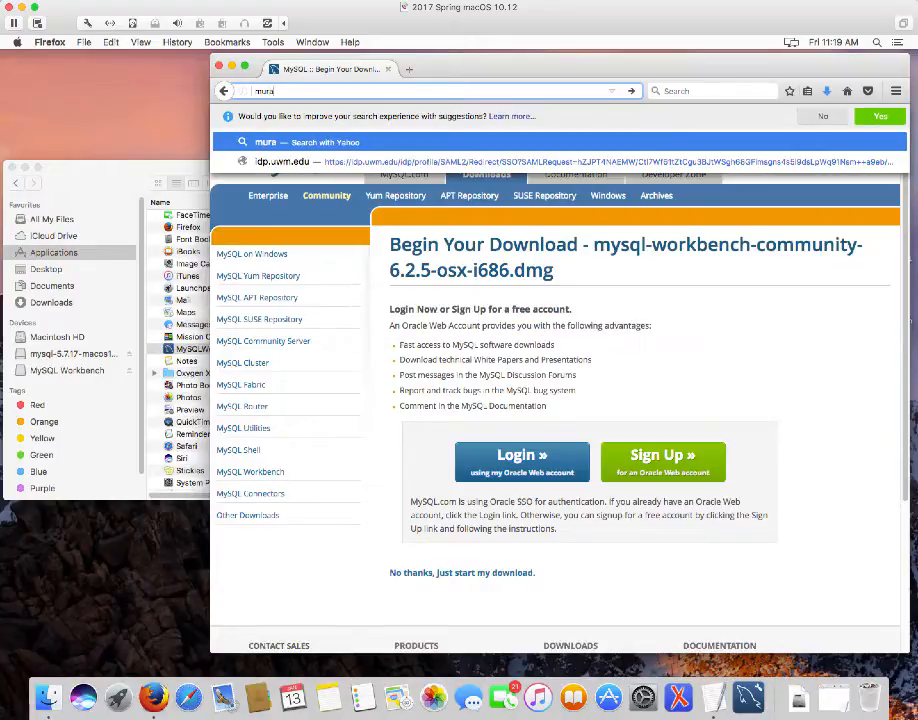
{"action": "type", "text": "ch.com"}
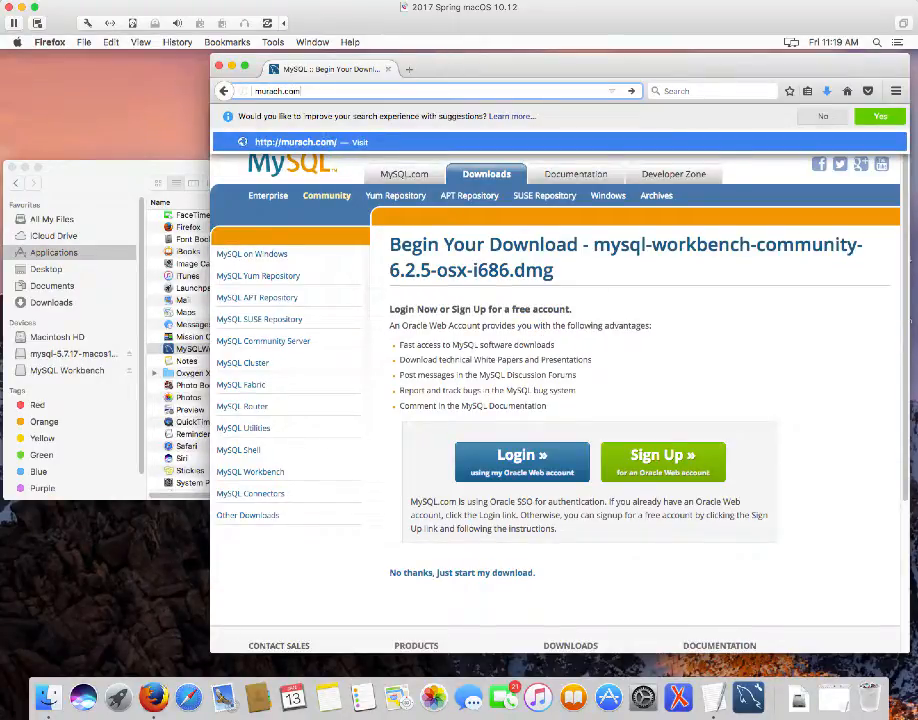
{"action": "key", "text": "Return"}
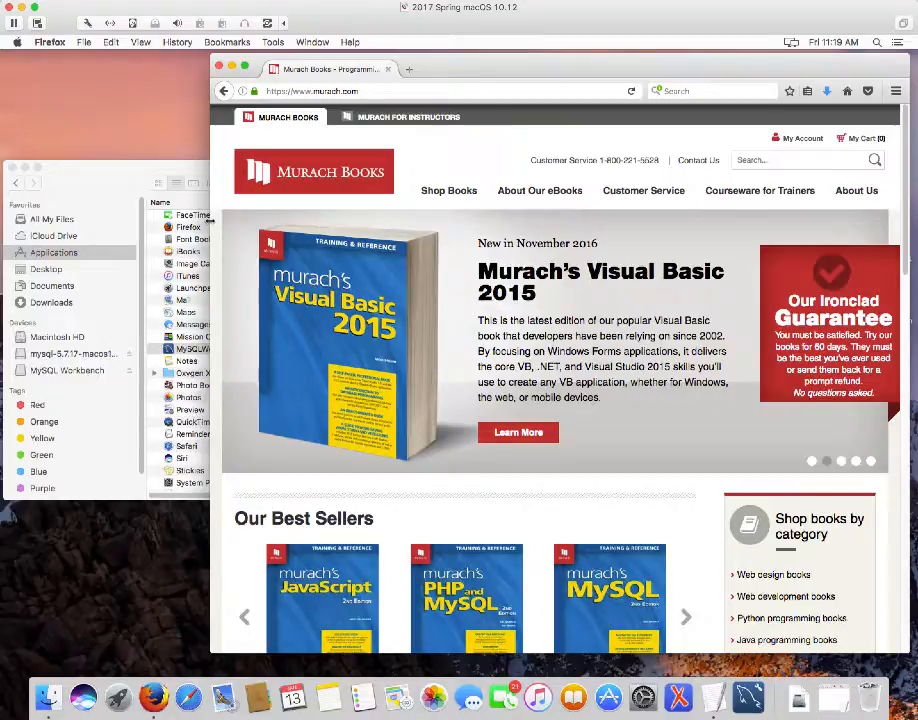
Widen the Firefox window so the murach.com home page and Shop Books menu fit
{"action": "left_click_drag", "start_coordinate": [268, 218], "coordinate": [347, 224]}
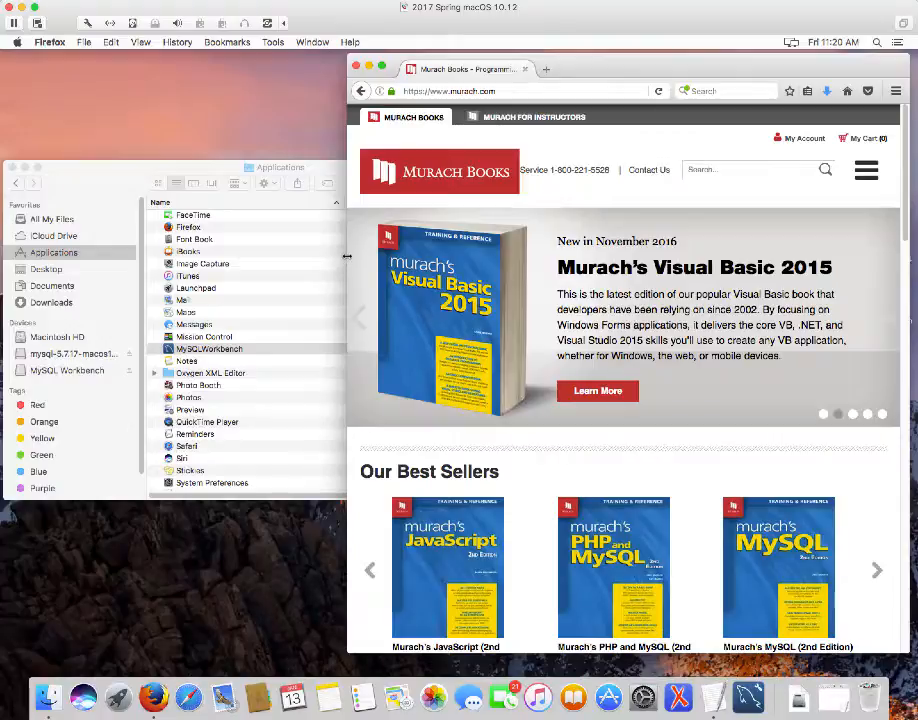
{"action": "left_click_drag", "start_coordinate": [346, 256], "coordinate": [45, 226]}
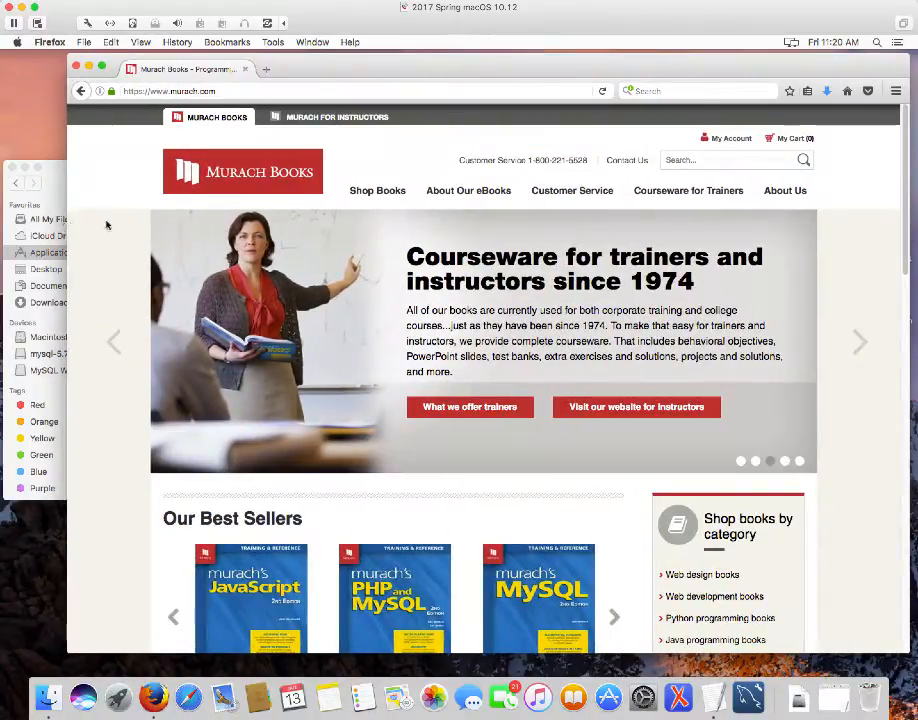
{"action": "mouse_move", "coordinate": [529, 192]}
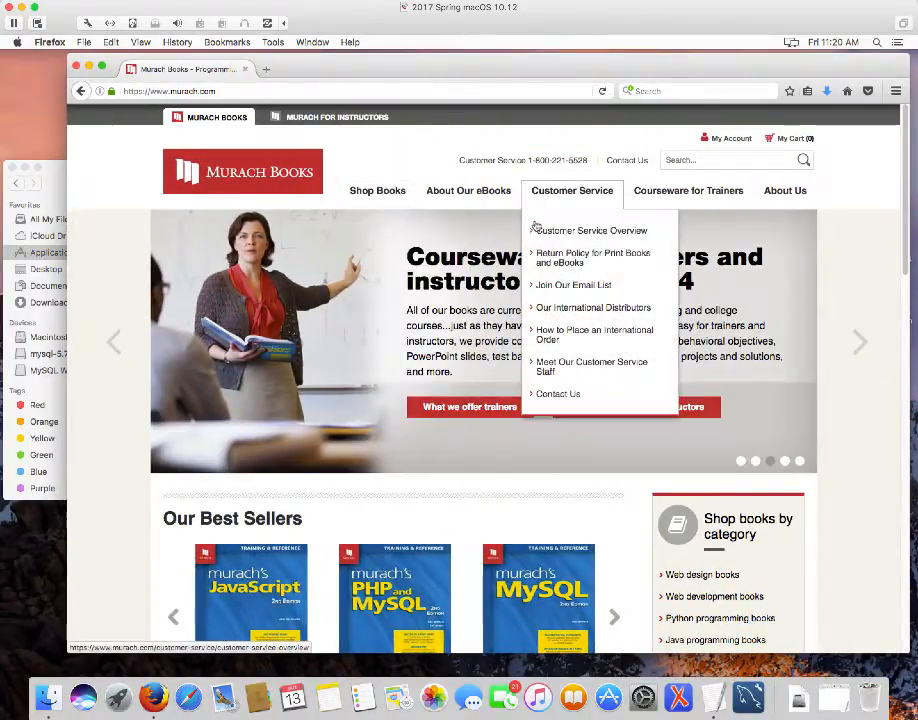
{"action": "mouse_move", "coordinate": [374, 193]}
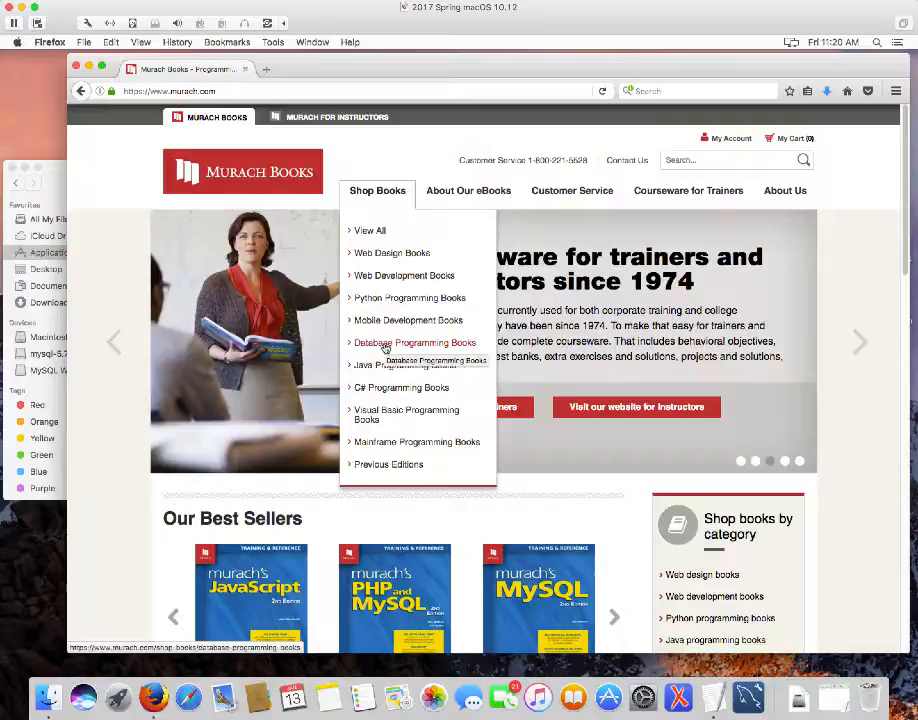
Open Murach's MySQL (2nd Edition) from the Database Programming Books category
{"action": "left_click", "coordinate": [385, 346]}
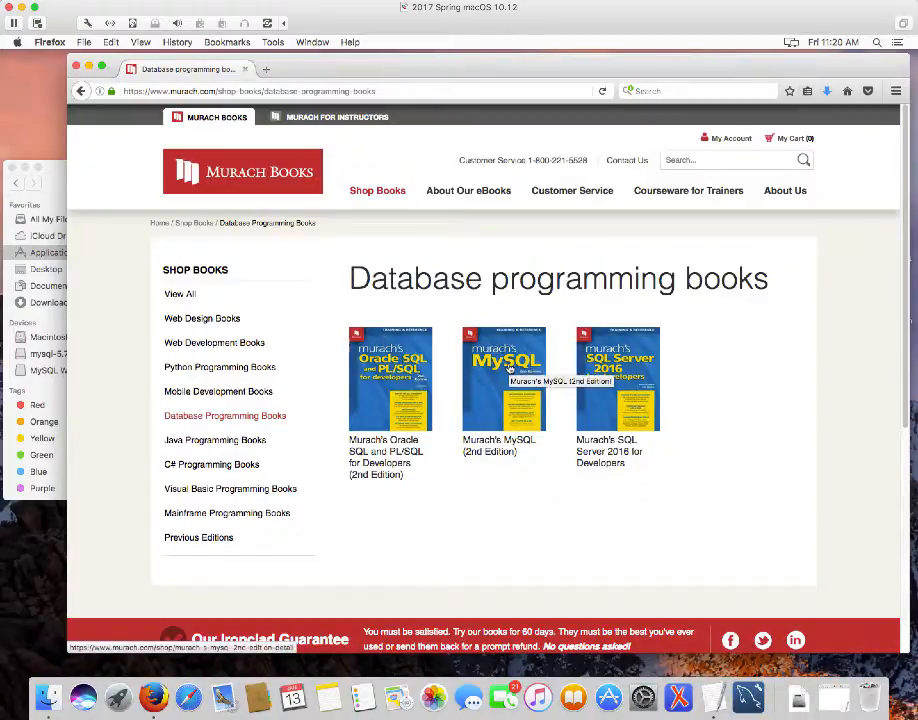
{"action": "left_click", "coordinate": [507, 368]}
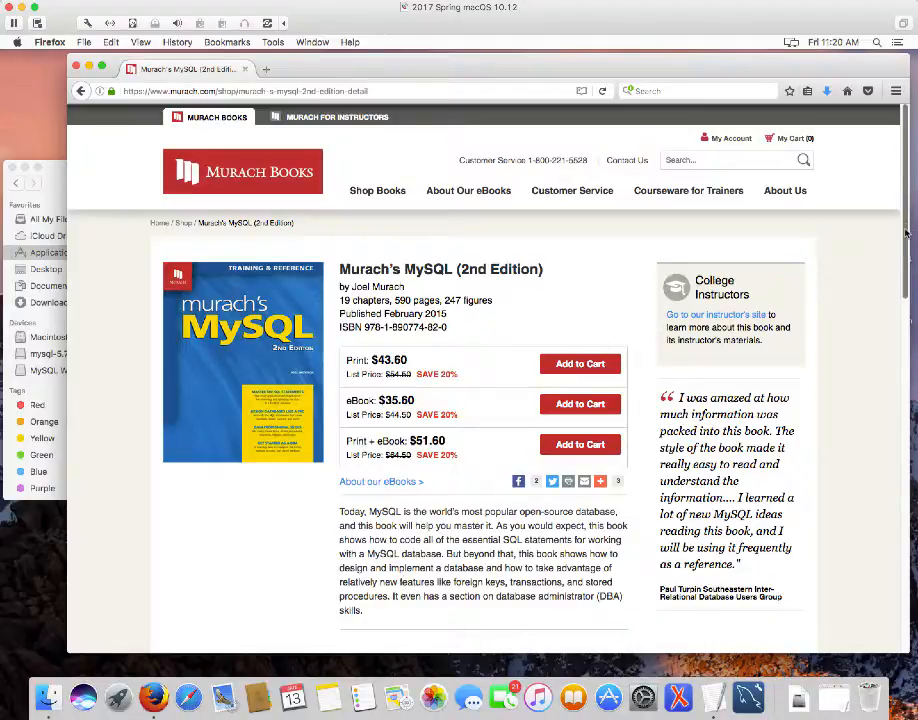
{"action": "left_click_drag", "start_coordinate": [908, 230], "coordinate": [913, 383]}
{"action": "scroll", "coordinate": [492, 312], "scroll_direction": "up", "scroll_amount": 1}
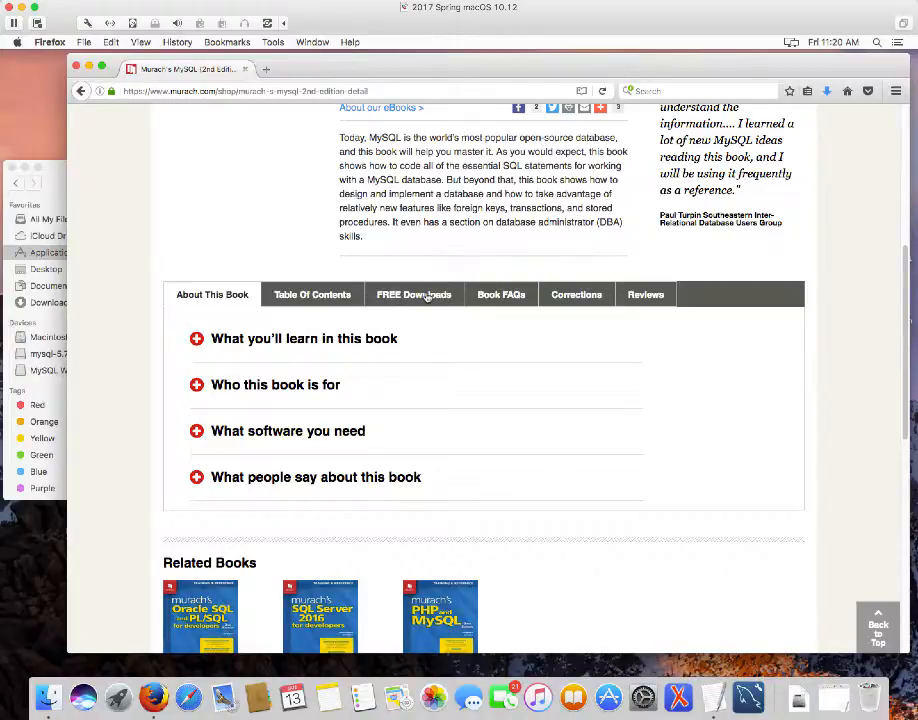
Show the FREE Downloads tab down to The Book Examples and Exercises section
{"action": "left_click", "coordinate": [428, 296]}
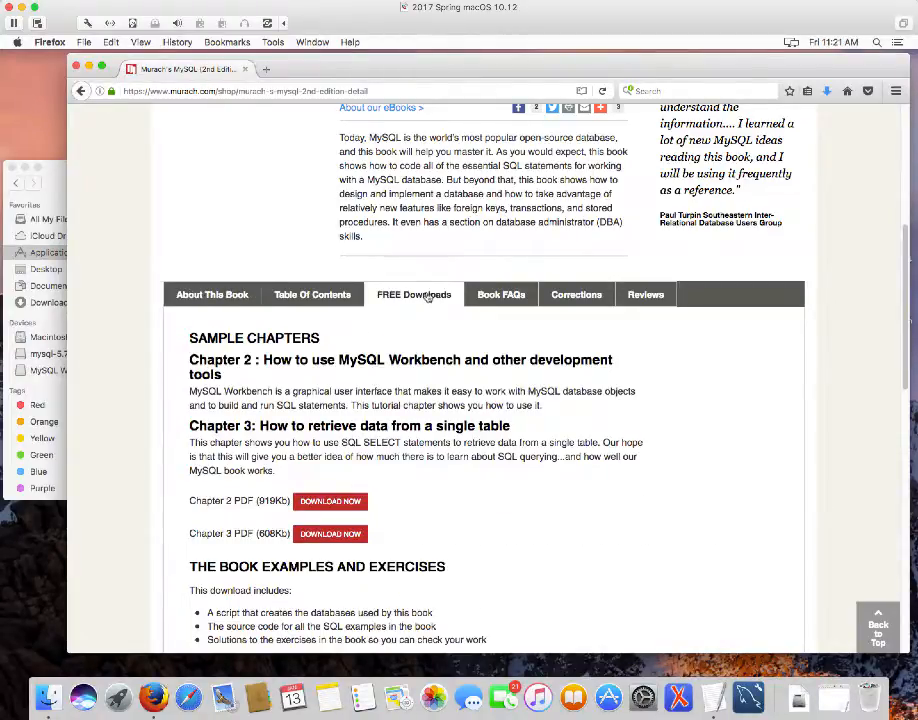
{"action": "scroll", "coordinate": [456, 294], "scroll_direction": "down", "scroll_amount": 2}
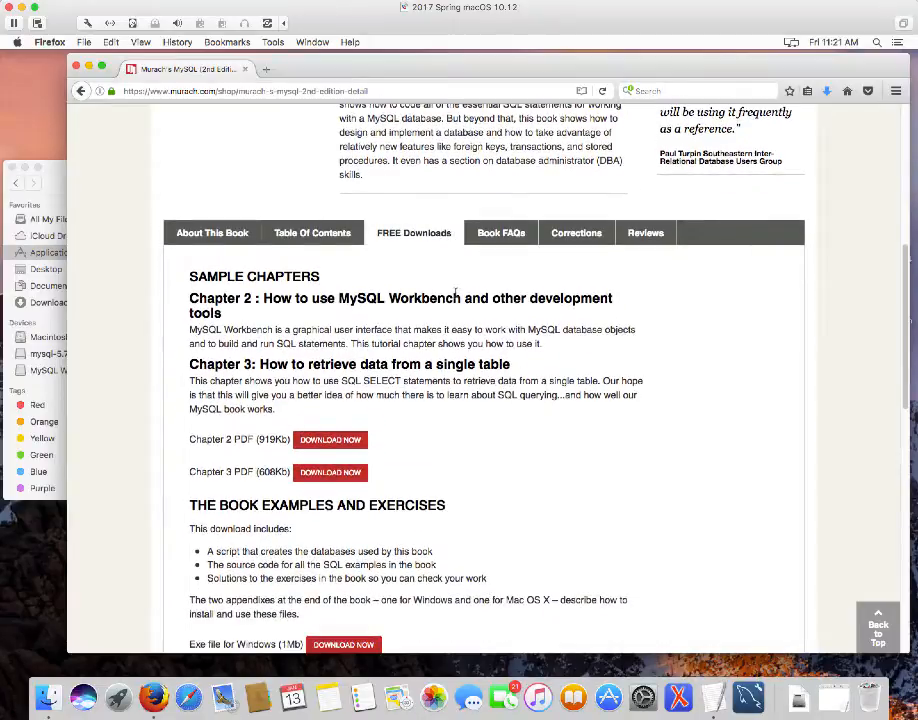
{"action": "scroll", "coordinate": [456, 294], "scroll_direction": "down", "scroll_amount": 5}
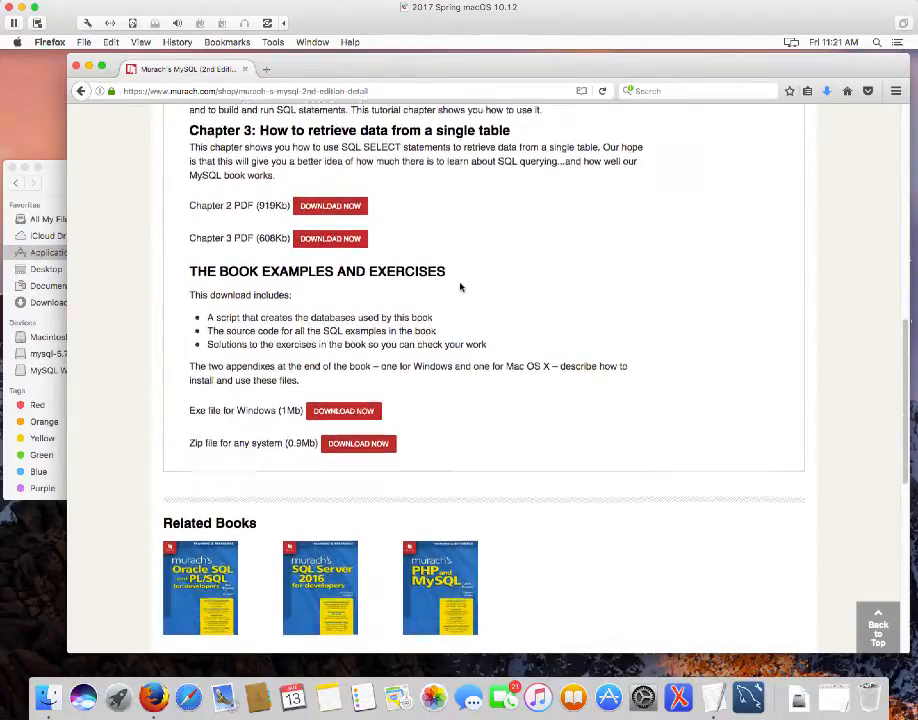
{"action": "scroll", "coordinate": [460, 287], "scroll_direction": "down", "scroll_amount": 1}
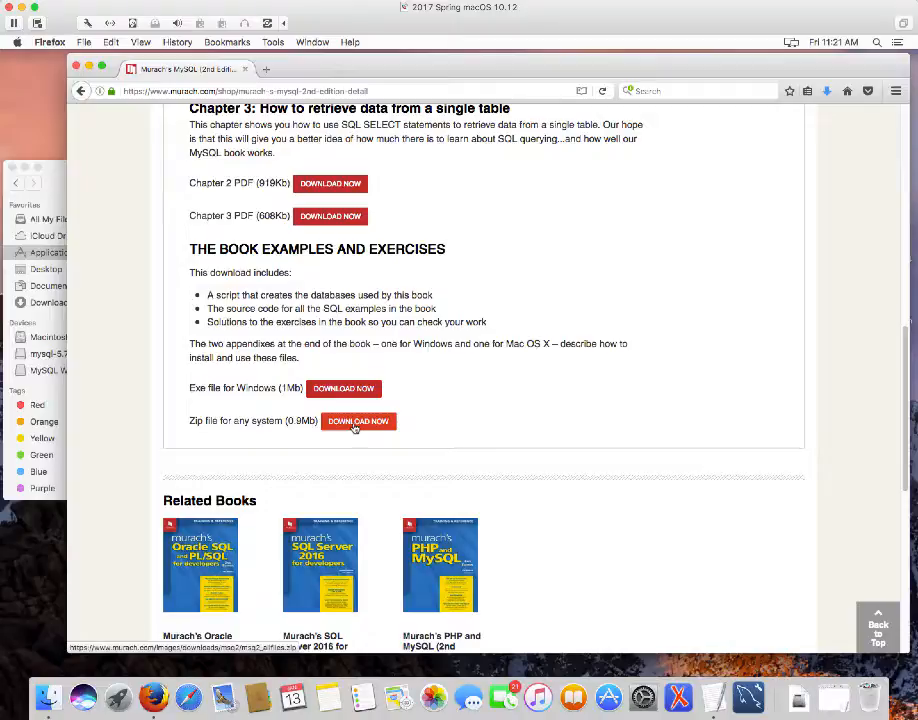
Choose the zip for any system and fill in the registration name and e-mail
{"action": "left_click", "coordinate": [354, 424]}
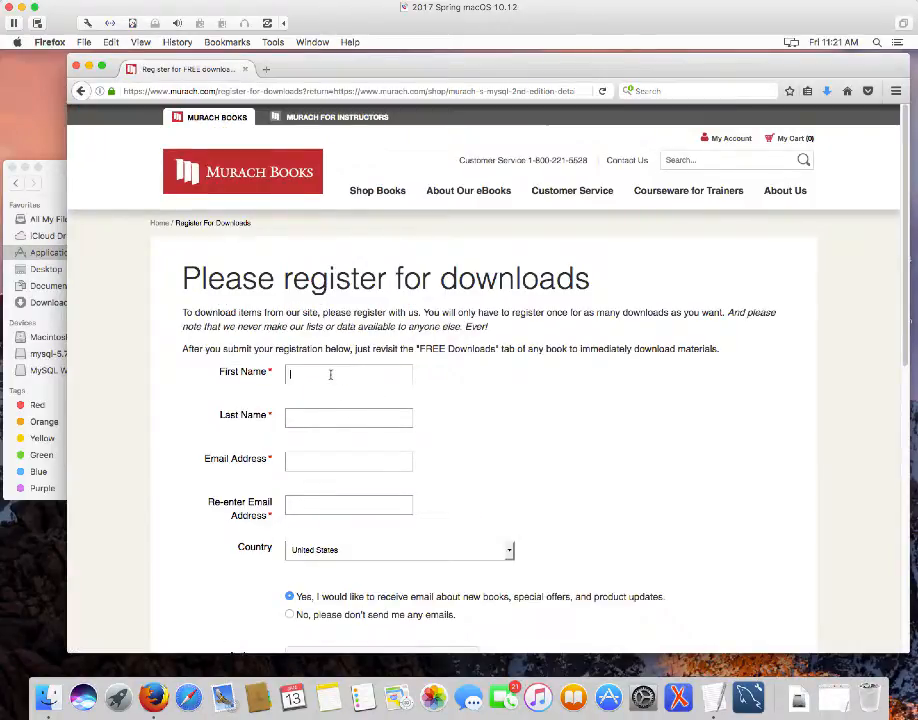
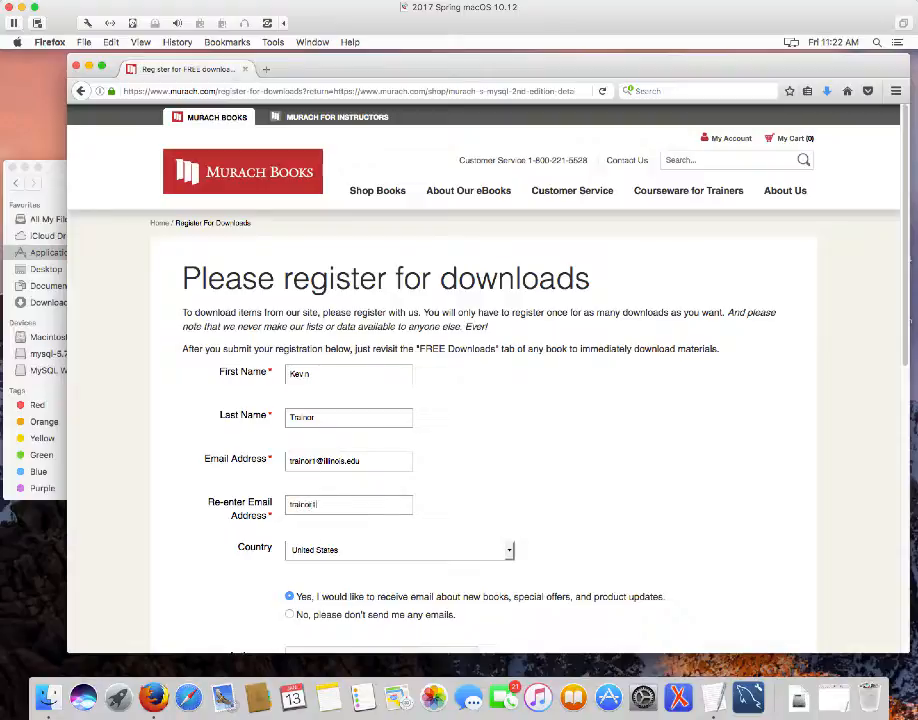
{"action": "scroll", "coordinate": [550, 525], "scroll_direction": "down", "scroll_amount": 3}
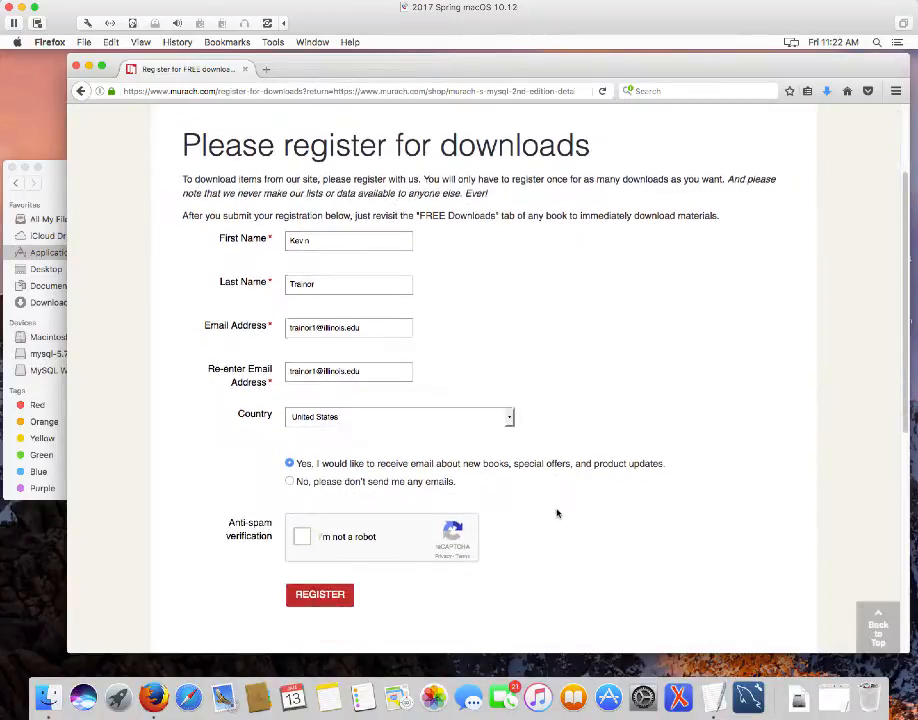
{"action": "scroll", "coordinate": [558, 510], "scroll_direction": "down", "scroll_amount": 1}
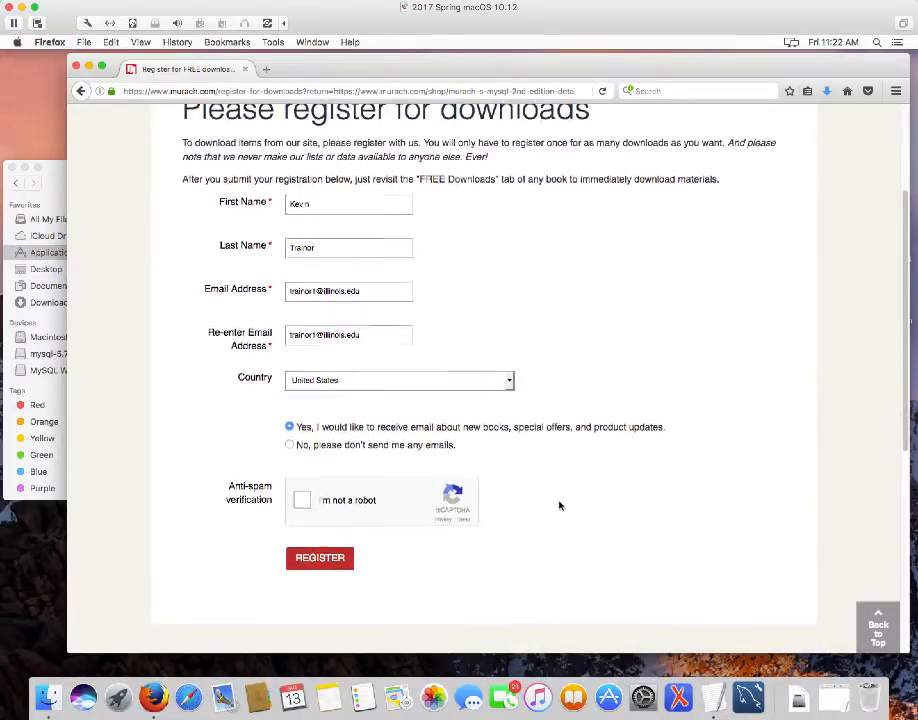
{"action": "scroll", "coordinate": [559, 505], "scroll_direction": "down", "scroll_amount": 1}
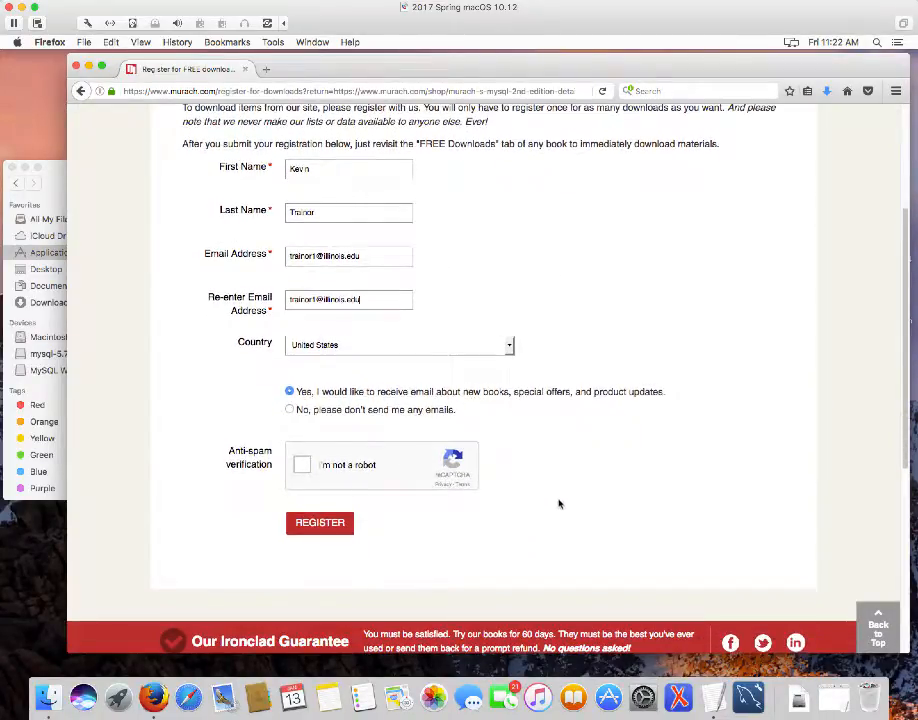
Pass the 'I'm not a robot' check by selecting the store-front images
{"action": "left_click", "coordinate": [302, 464]}
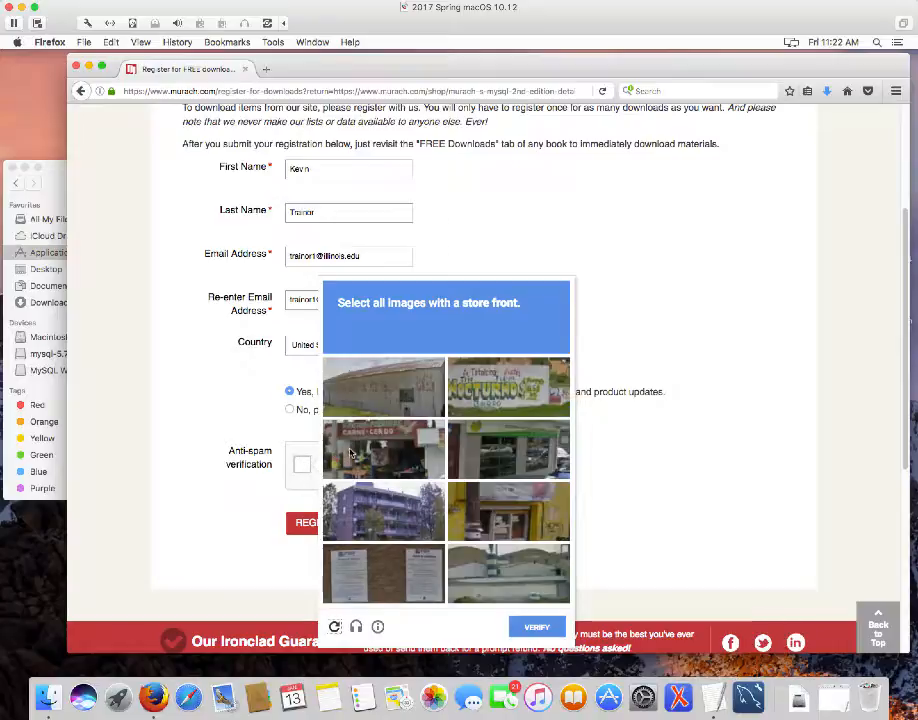
{"action": "left_click", "coordinate": [350, 454]}
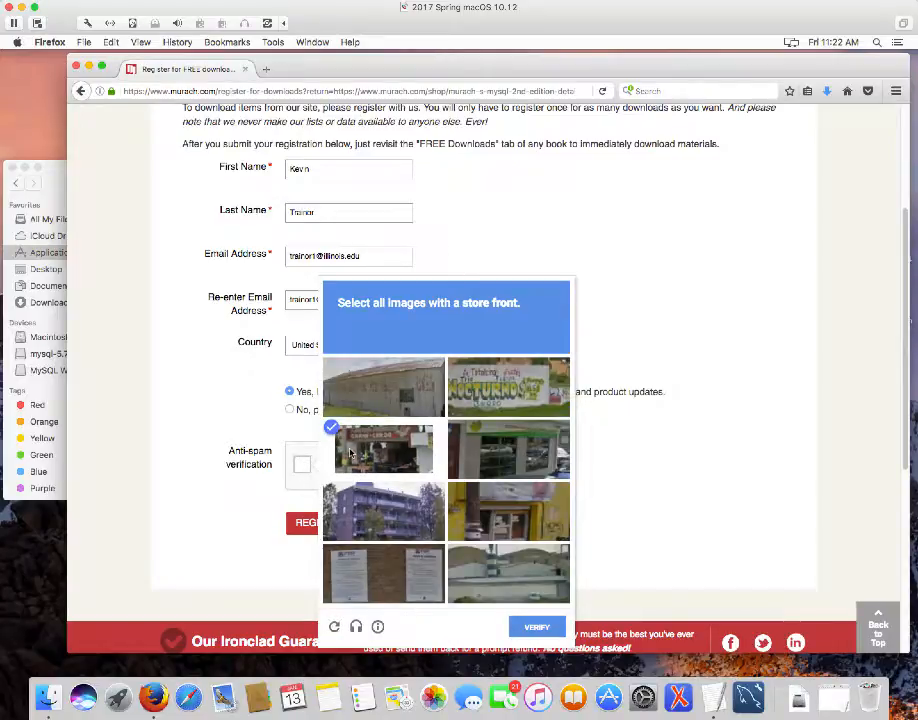
{"action": "left_click", "coordinate": [492, 494]}
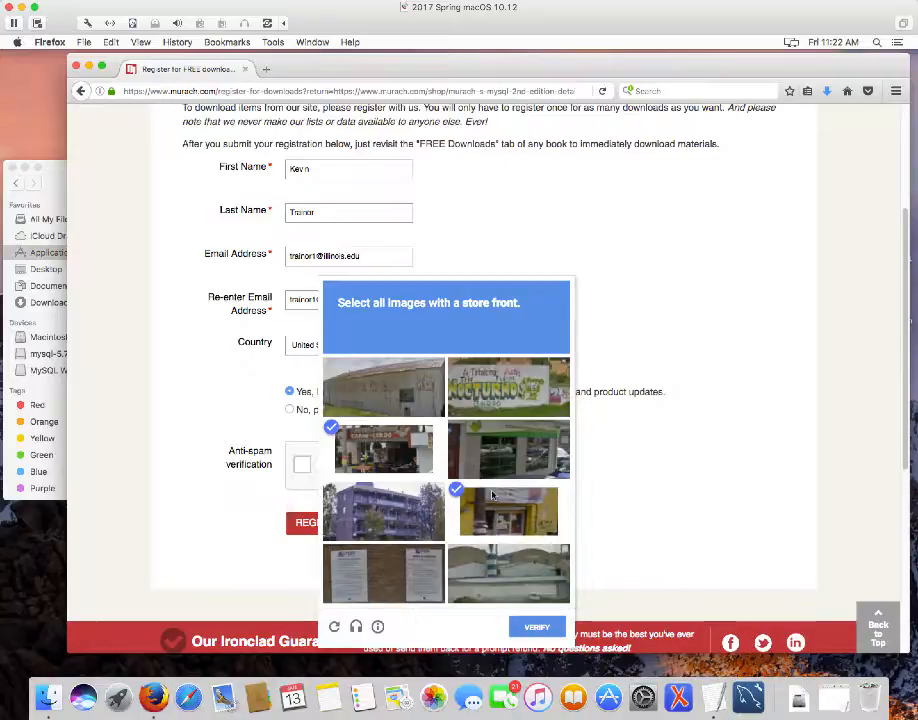
{"action": "left_click", "coordinate": [492, 466]}
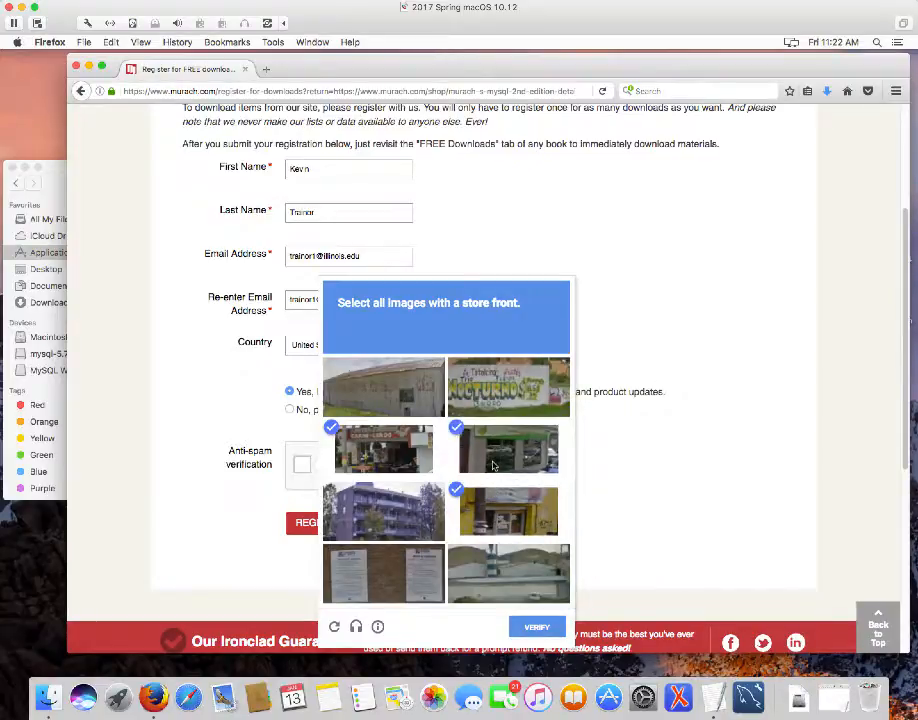
{"action": "left_click", "coordinate": [553, 625]}
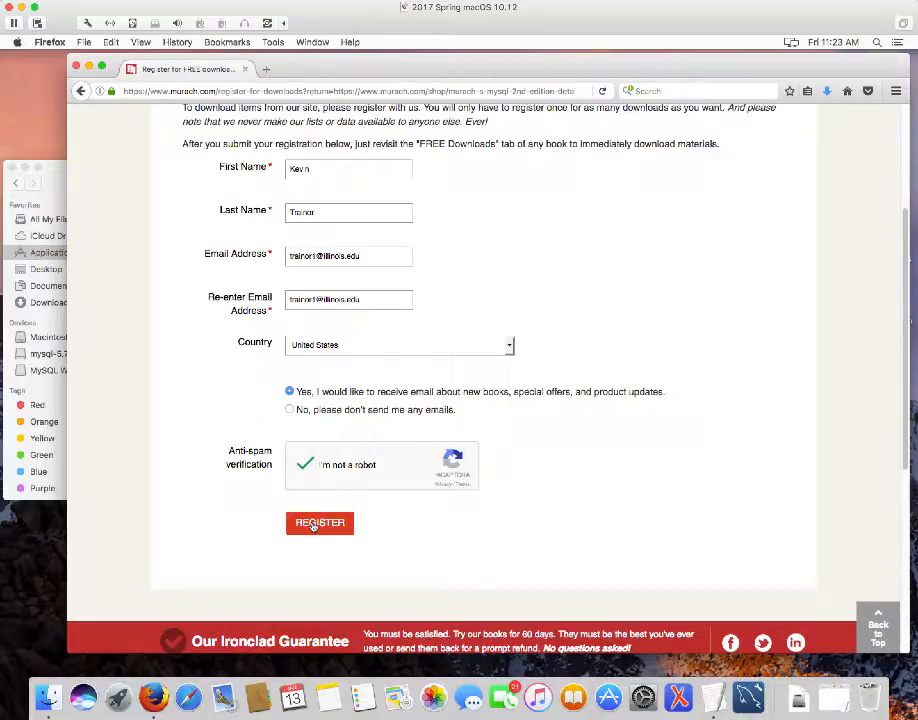
Register for the downloads and continue from the thanks page
{"action": "left_click", "coordinate": [313, 525]}
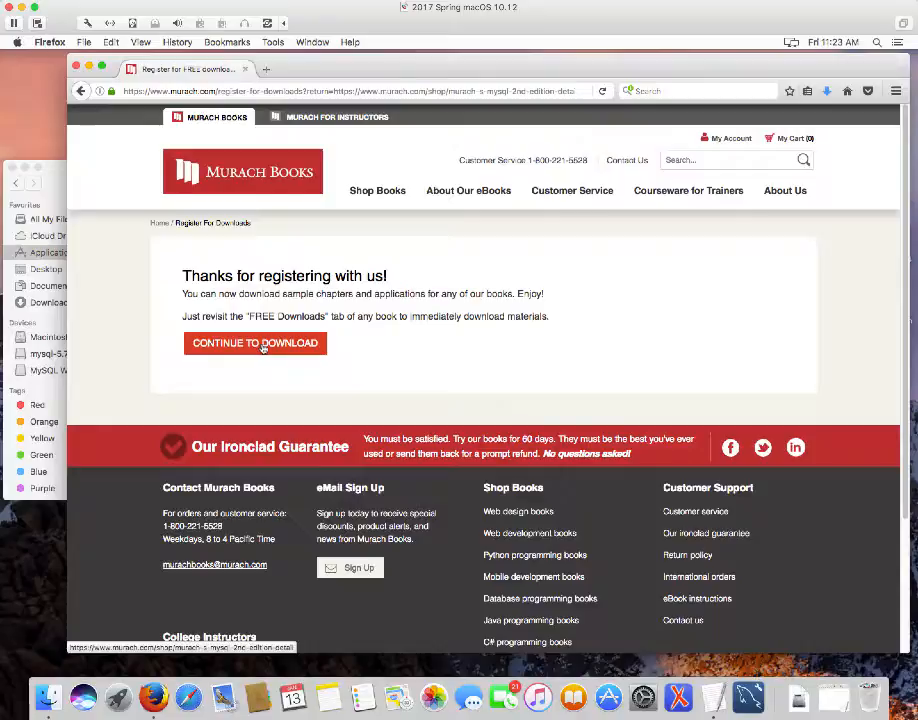
{"action": "left_click", "coordinate": [263, 345]}
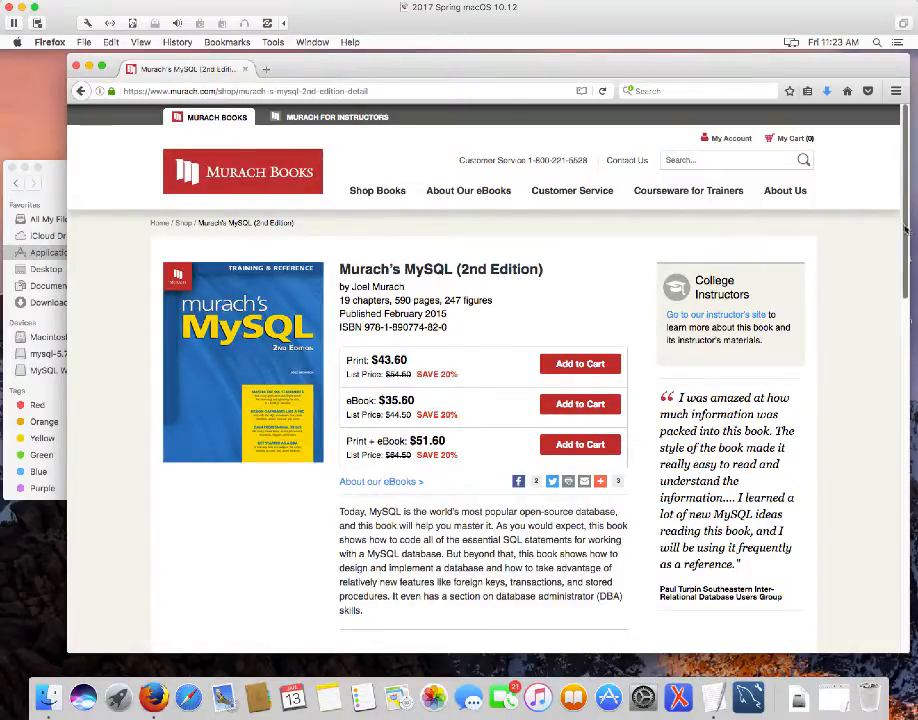
Download the 0.9Mb 'Zip file for any system' from the FREE Downloads tab
{"action": "scroll", "coordinate": [650, 165], "scroll_direction": "down", "scroll_amount": 3}
{"action": "scroll", "coordinate": [912, 262], "scroll_direction": "down", "scroll_amount": 5}
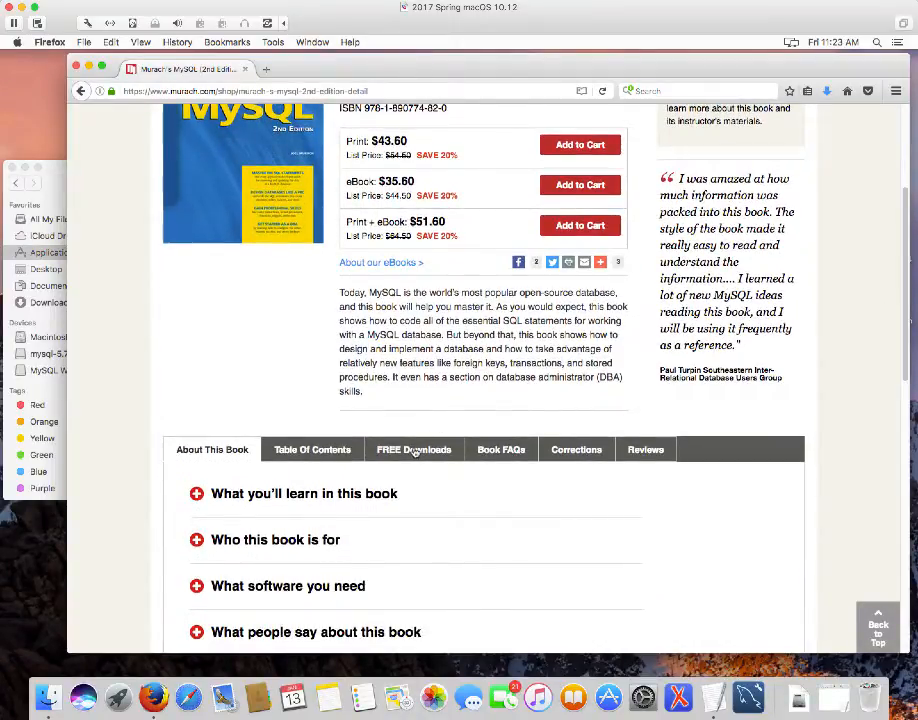
{"action": "left_click", "coordinate": [414, 450]}
{"action": "scroll", "coordinate": [435, 441], "scroll_direction": "down", "scroll_amount": 5}
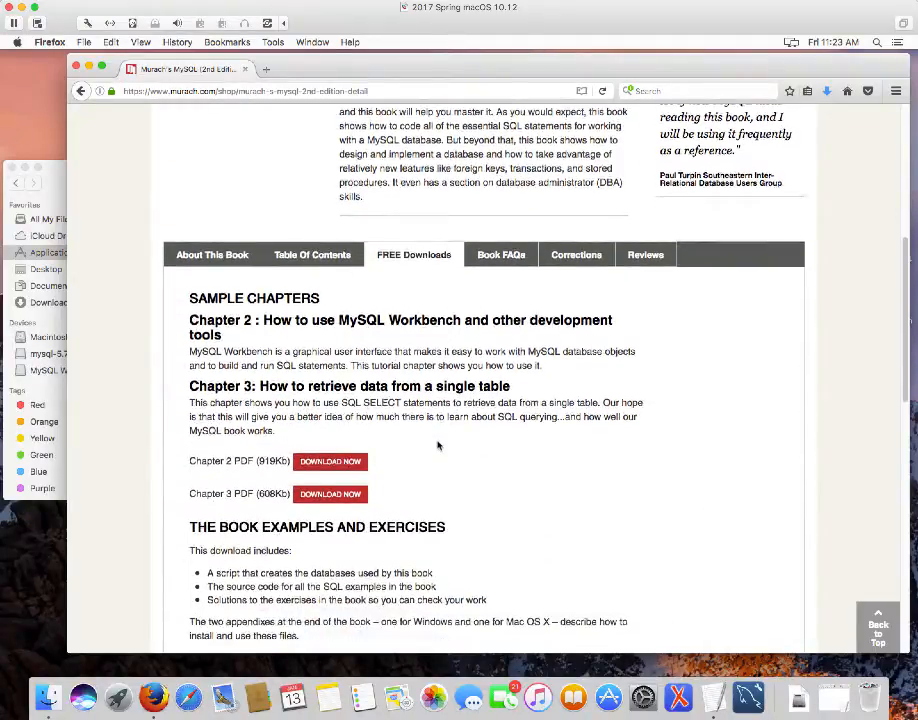
{"action": "scroll", "coordinate": [437, 446], "scroll_direction": "down", "scroll_amount": 5}
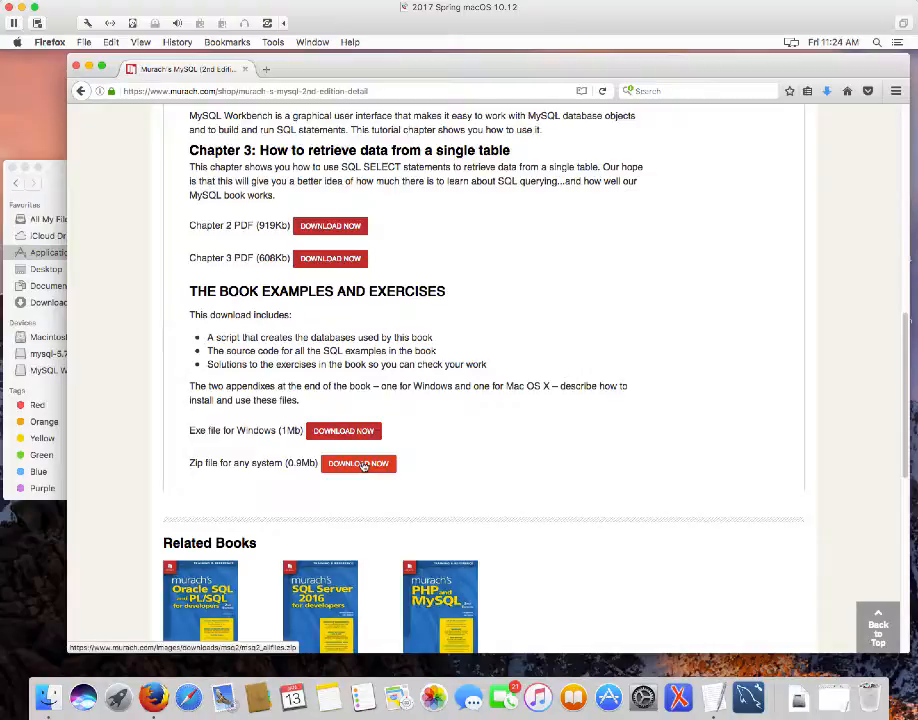
{"action": "left_click", "coordinate": [362, 465]}
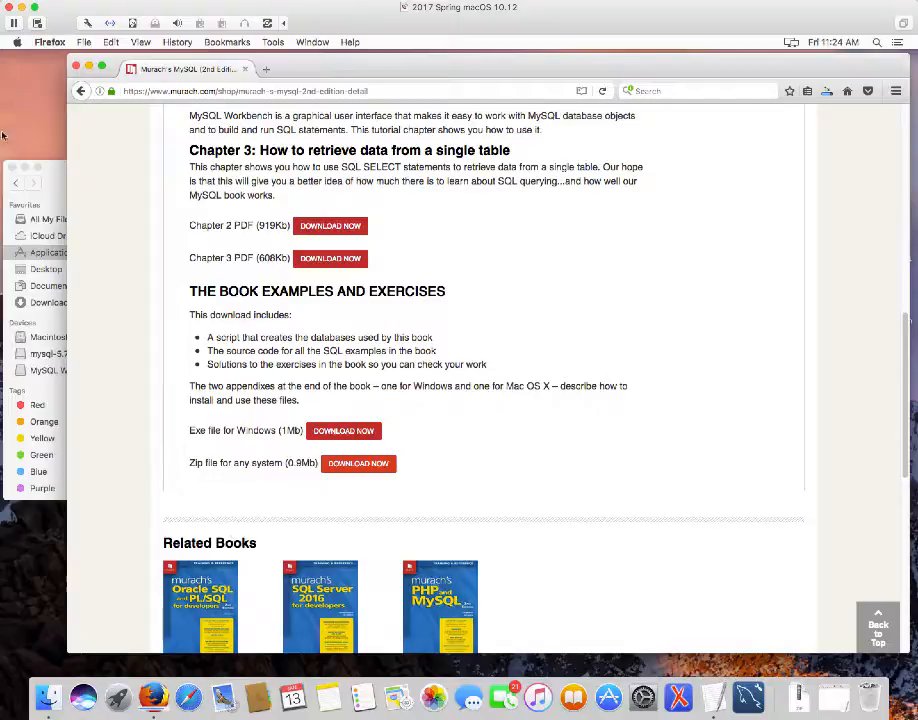
Extract mysql2_allfiles.zip in Downloads and move the mysql folder to Documents
{"action": "left_click", "coordinate": [46, 181]}
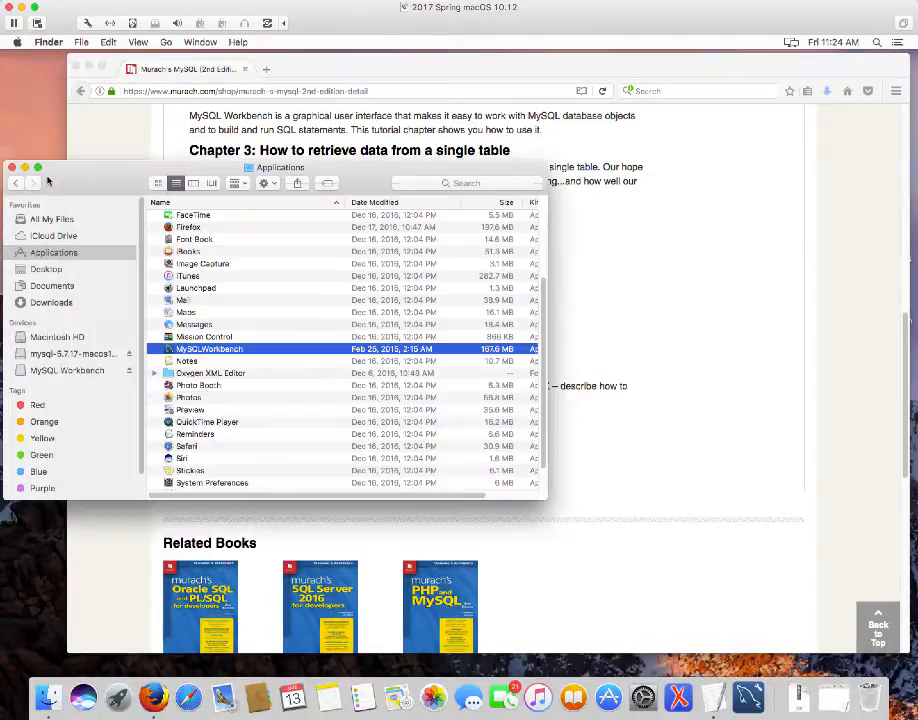
{"action": "left_click", "coordinate": [45, 302]}
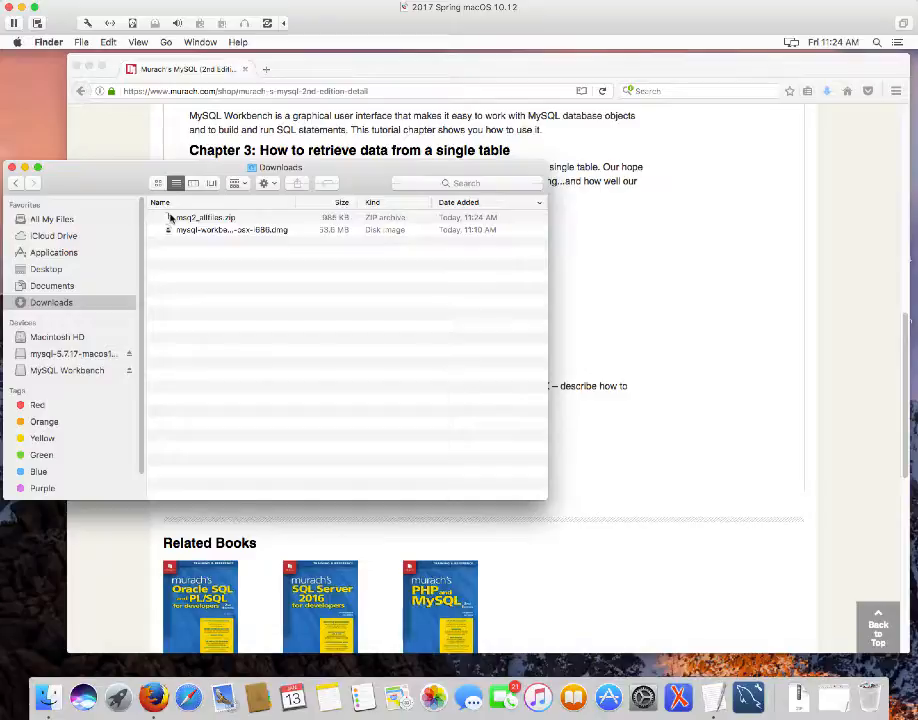
{"action": "double_click", "coordinate": [170, 218]}
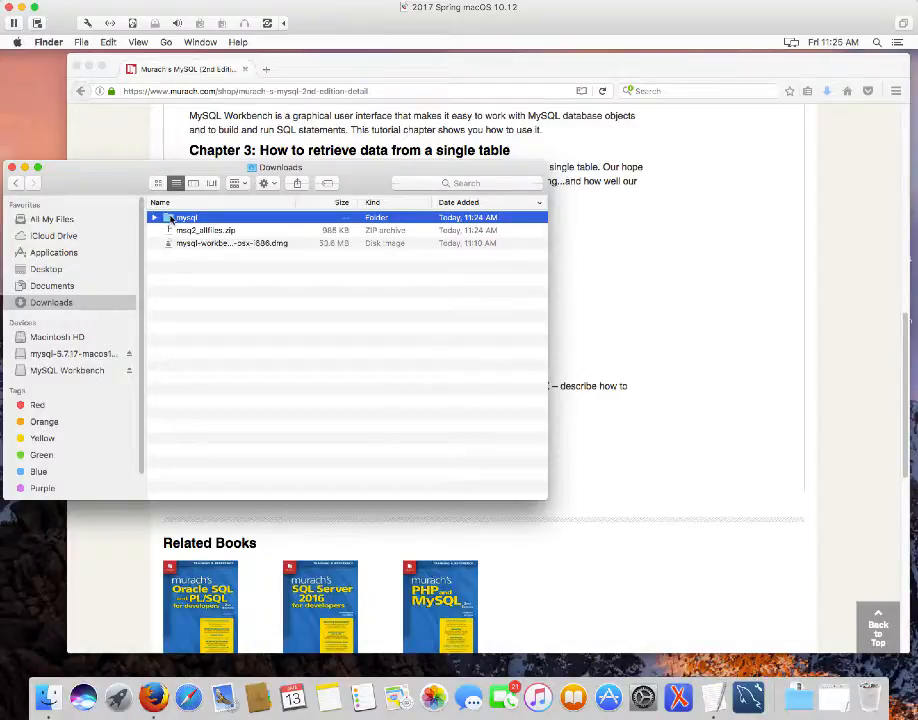
{"action": "left_click_drag", "start_coordinate": [170, 220], "coordinate": [72, 290]}
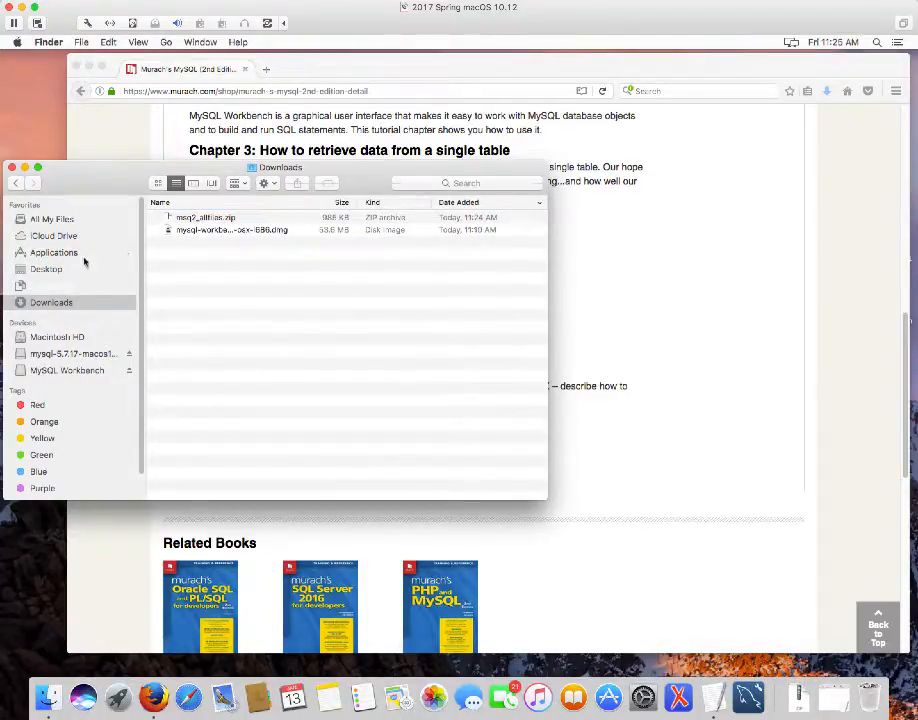
Browse Documents > mysql > book_scripts > ch03 in Finder
{"action": "left_click", "coordinate": [20, 287]}
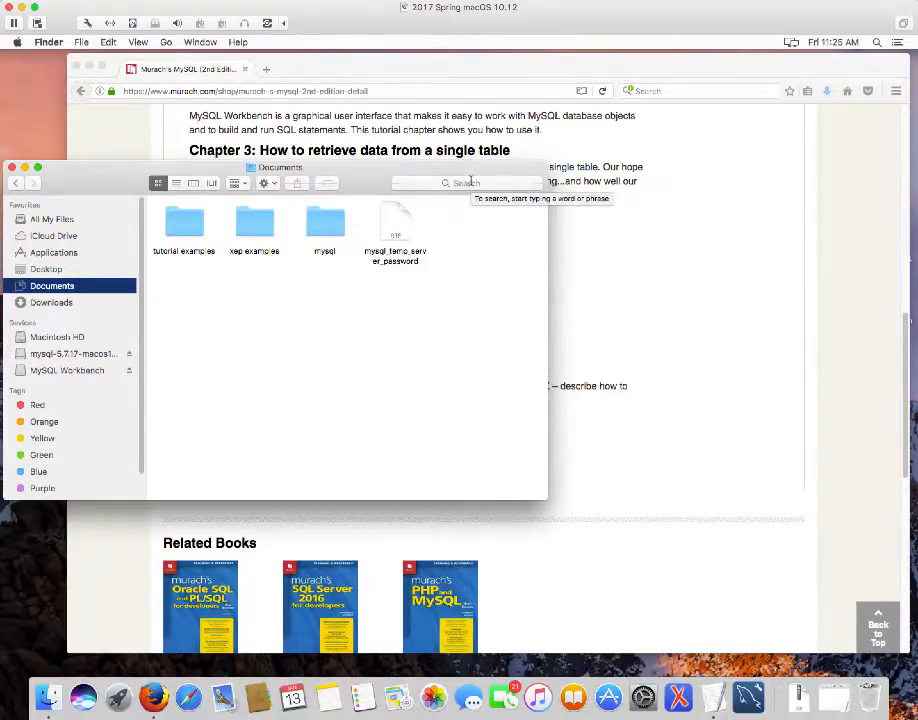
{"action": "double_click", "coordinate": [316, 228]}
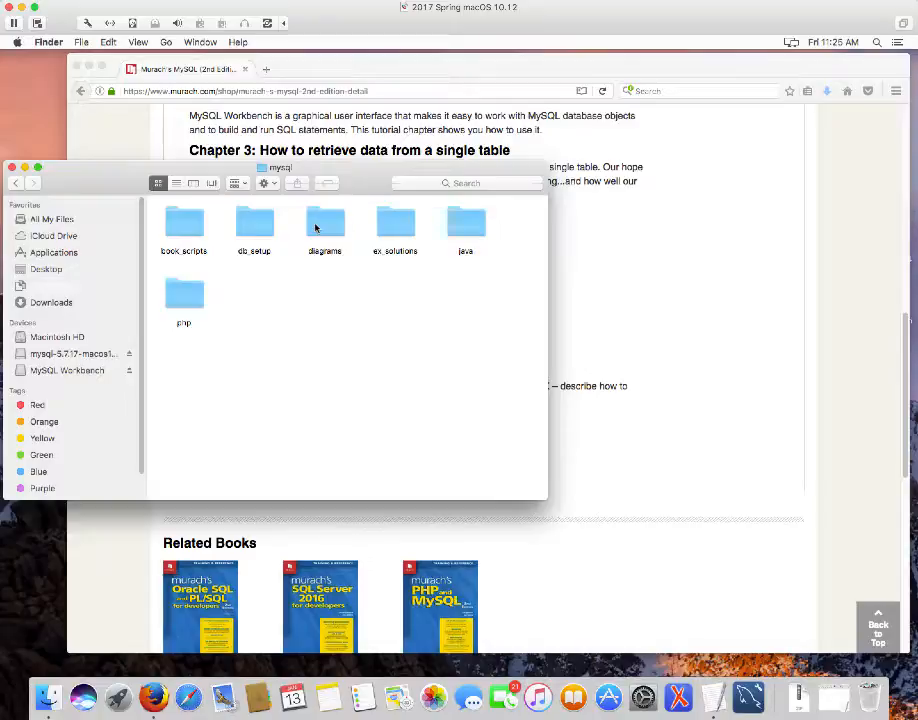
{"action": "double_click", "coordinate": [178, 223]}
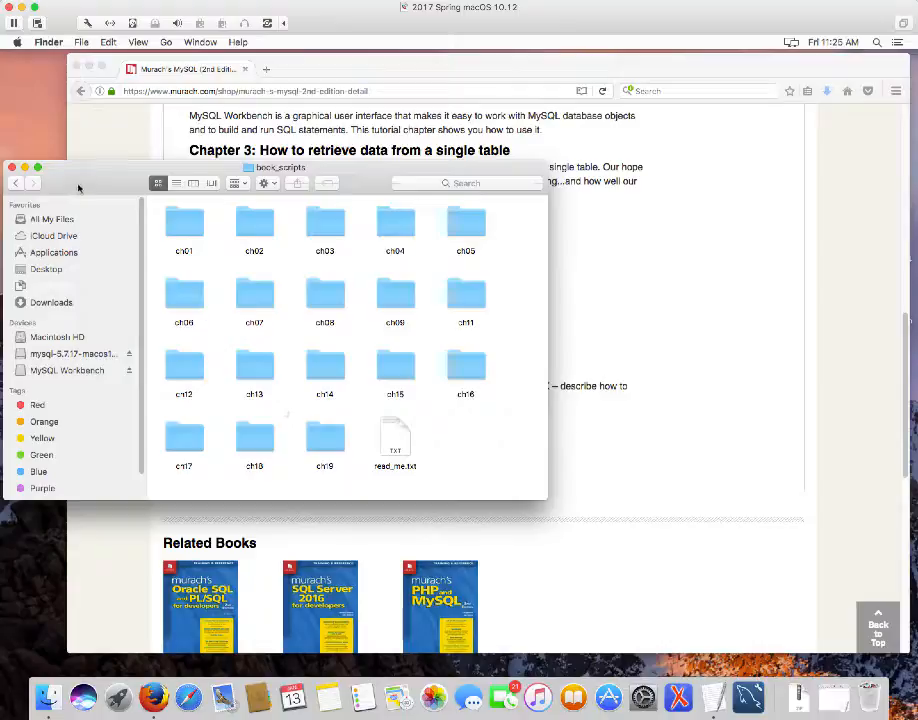
{"action": "double_click", "coordinate": [326, 224]}
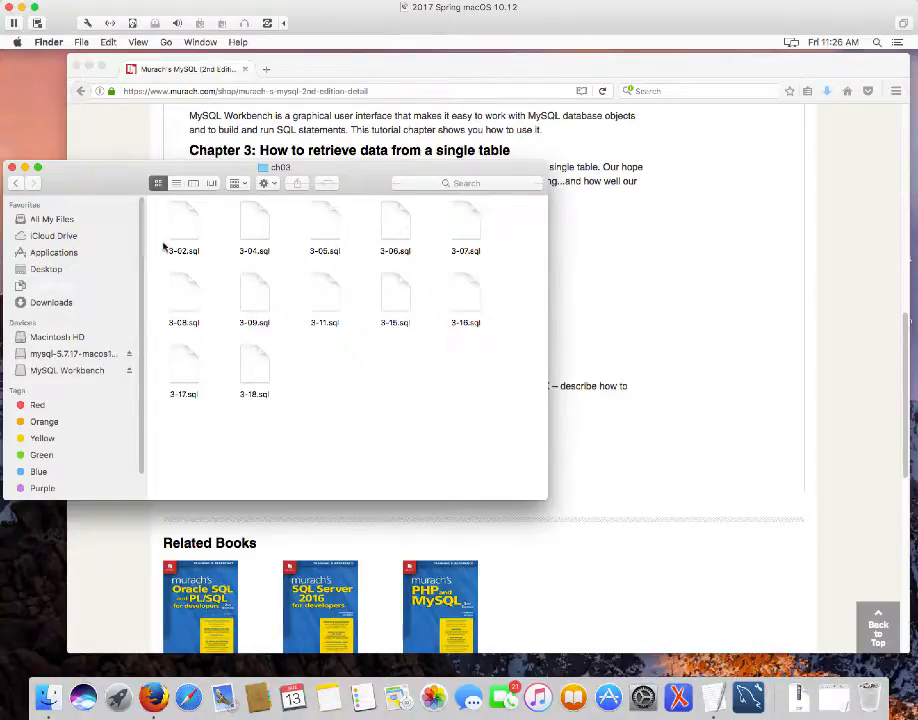
Go back up to the mysql folder, look inside ex_solutions, then close the mysql folder window
{"action": "left_click", "coordinate": [15, 184]}
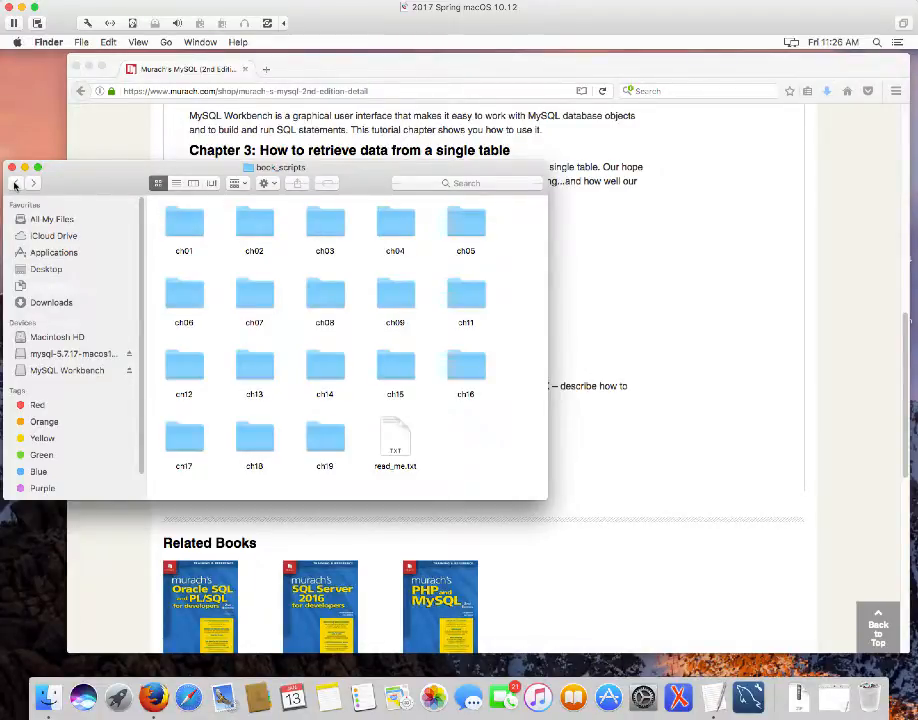
{"action": "left_click", "coordinate": [15, 183]}
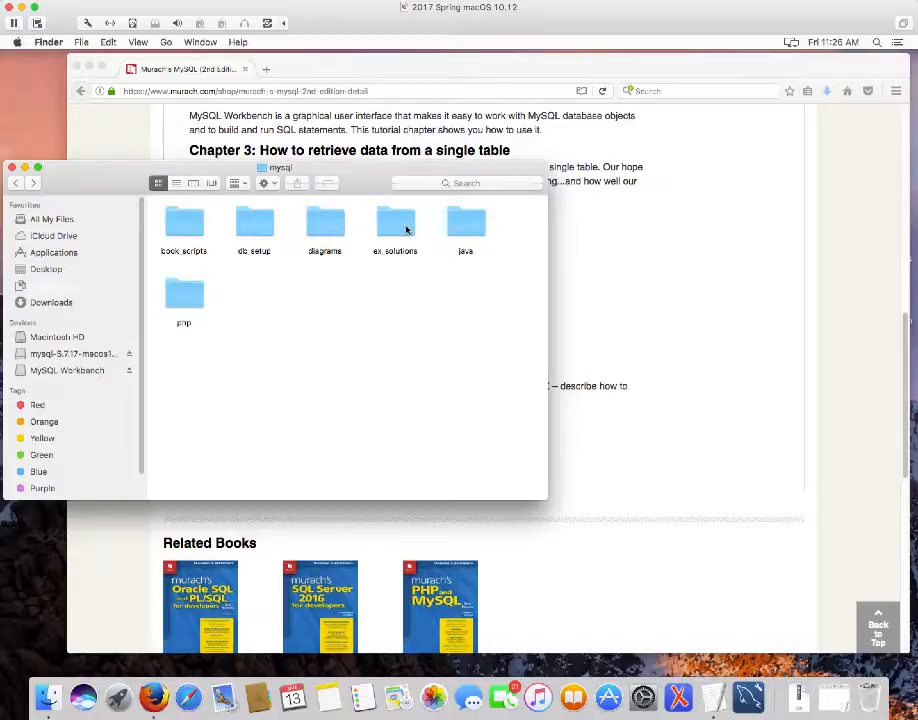
{"action": "double_click", "coordinate": [397, 224]}
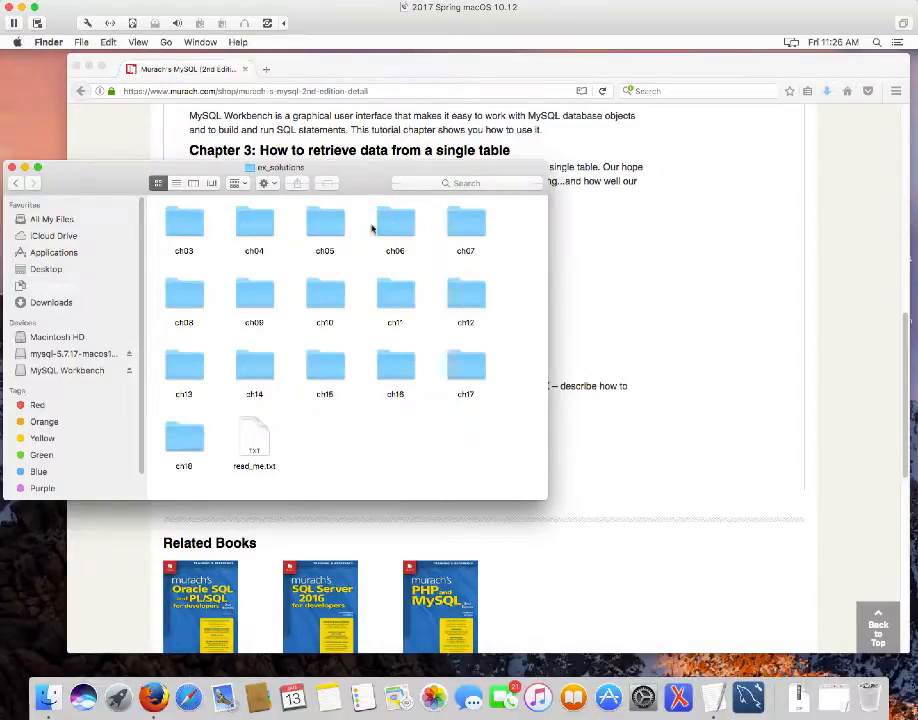
{"action": "left_click", "coordinate": [15, 184]}
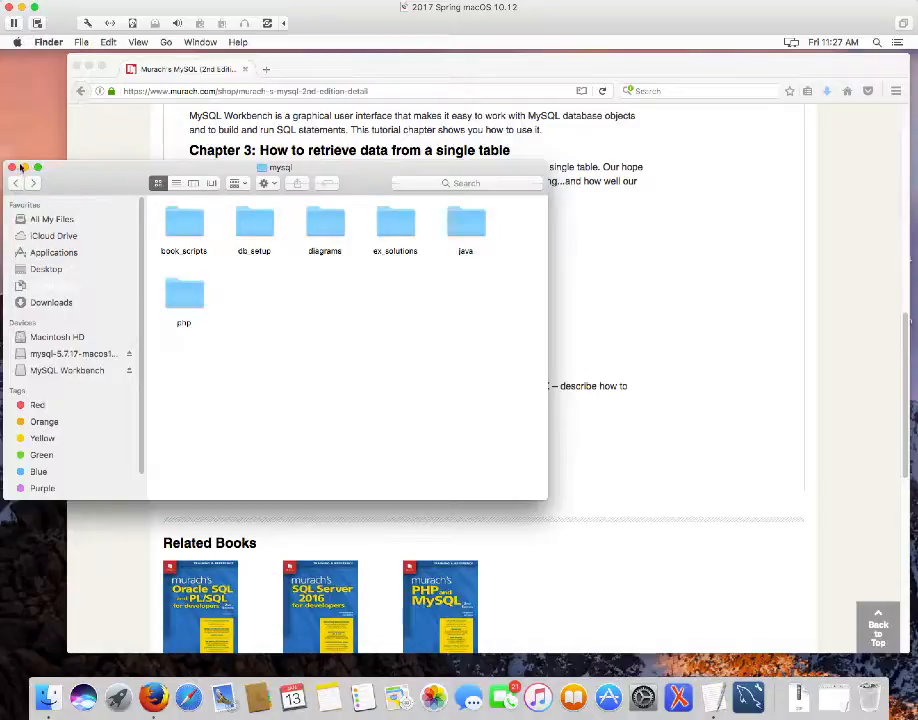
{"action": "left_click", "coordinate": [13, 167]}
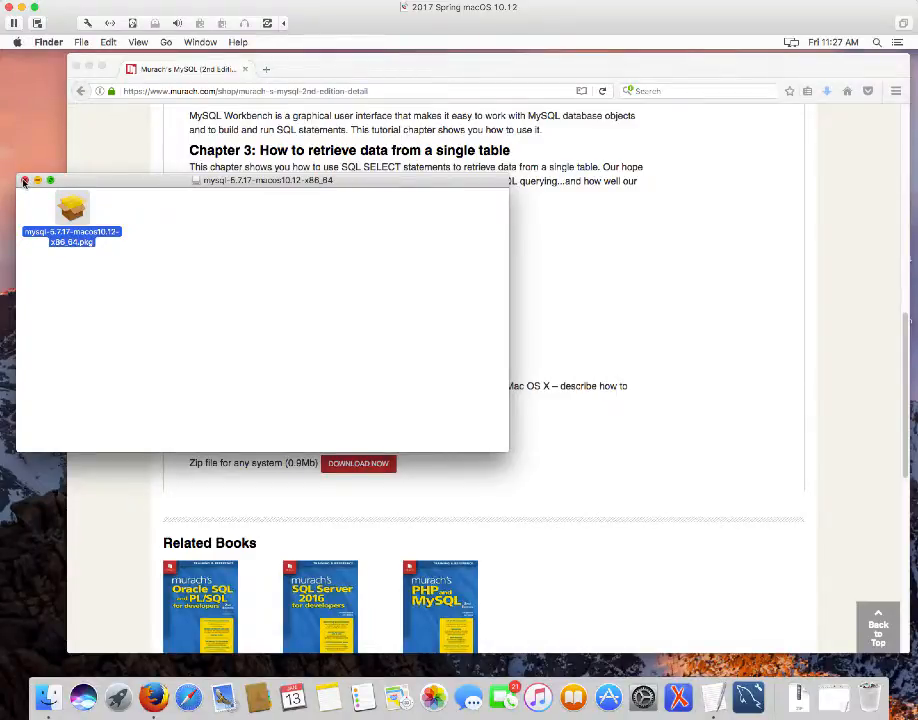
Close the mysql disk image window and the Murach Firefox window, then launch MySQL Workbench
{"action": "left_click", "coordinate": [24, 180]}
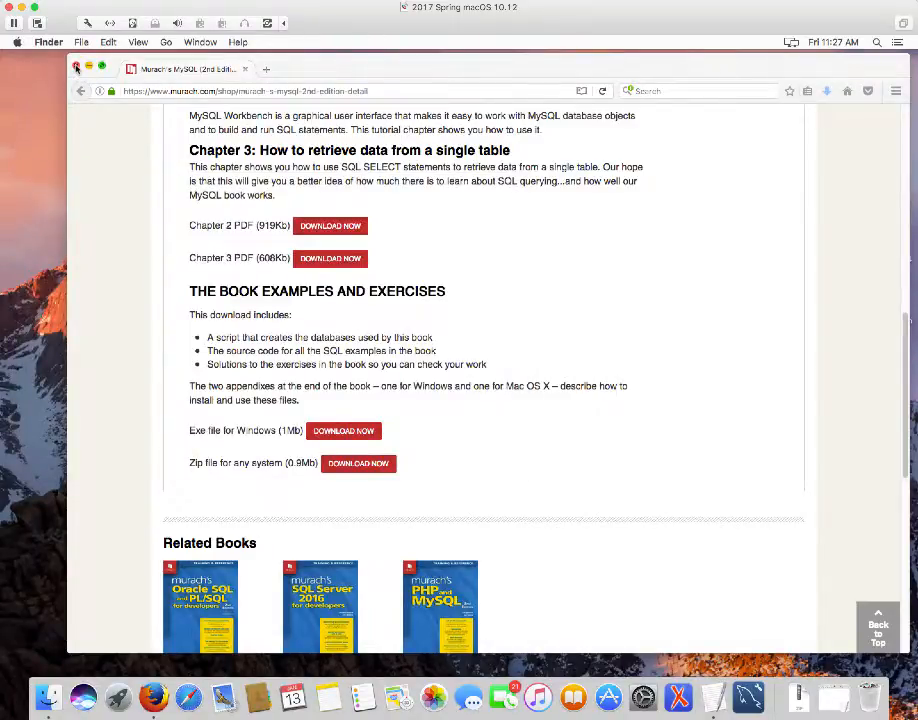
{"action": "left_click", "coordinate": [75, 68]}
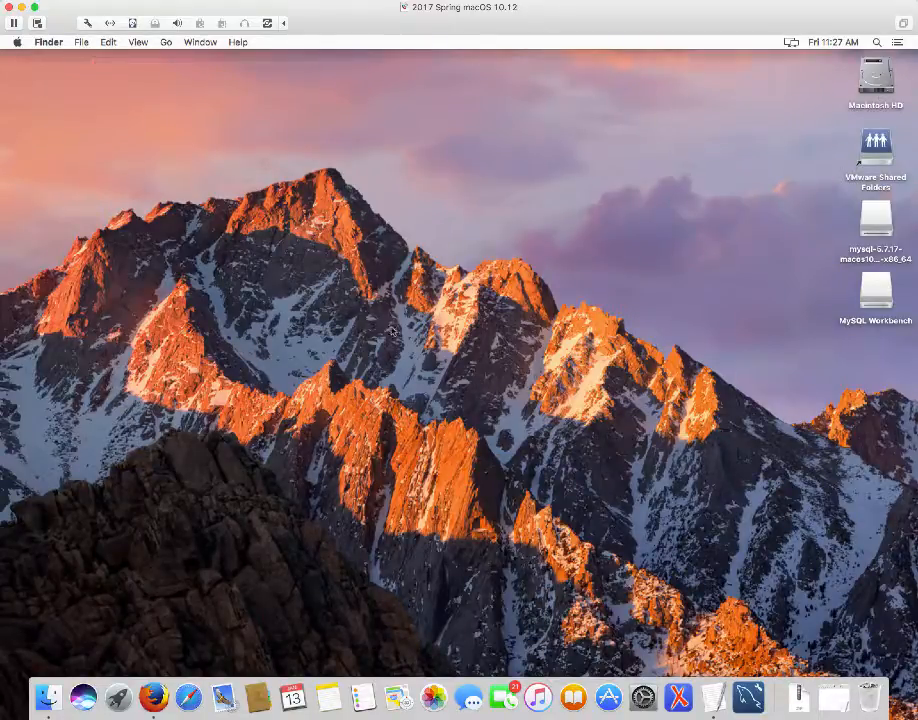
{"action": "left_click", "coordinate": [752, 698]}
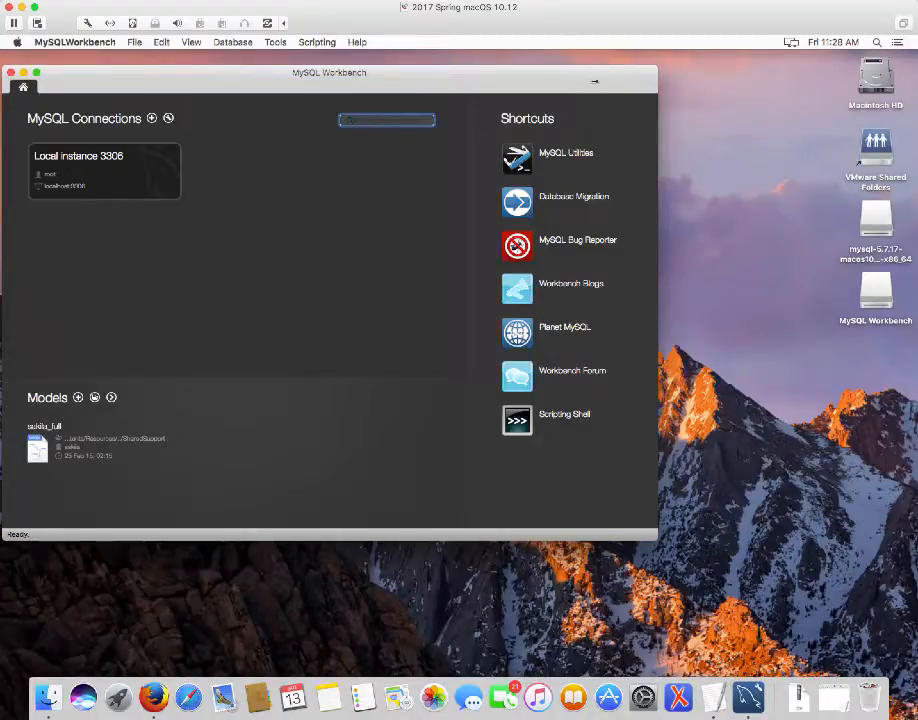
Move the MySQL Workbench home-screen window toward the centre of the screen
{"action": "left_click_drag", "start_coordinate": [543, 82], "coordinate": [640, 101]}
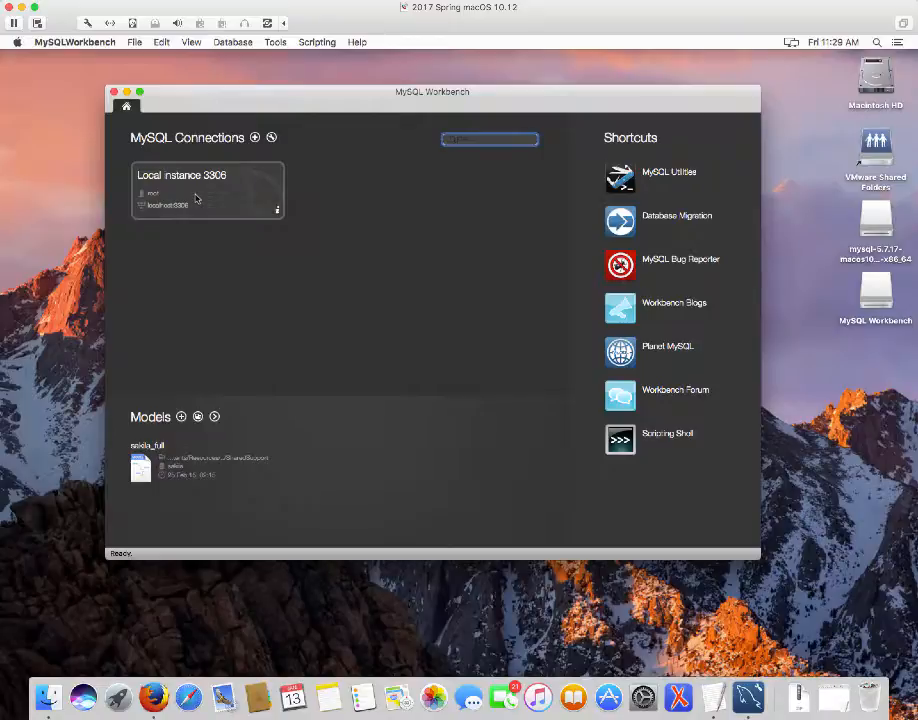
Connect to Local instance 3306 to bring up the root password prompt
{"action": "left_click", "coordinate": [196, 198]}
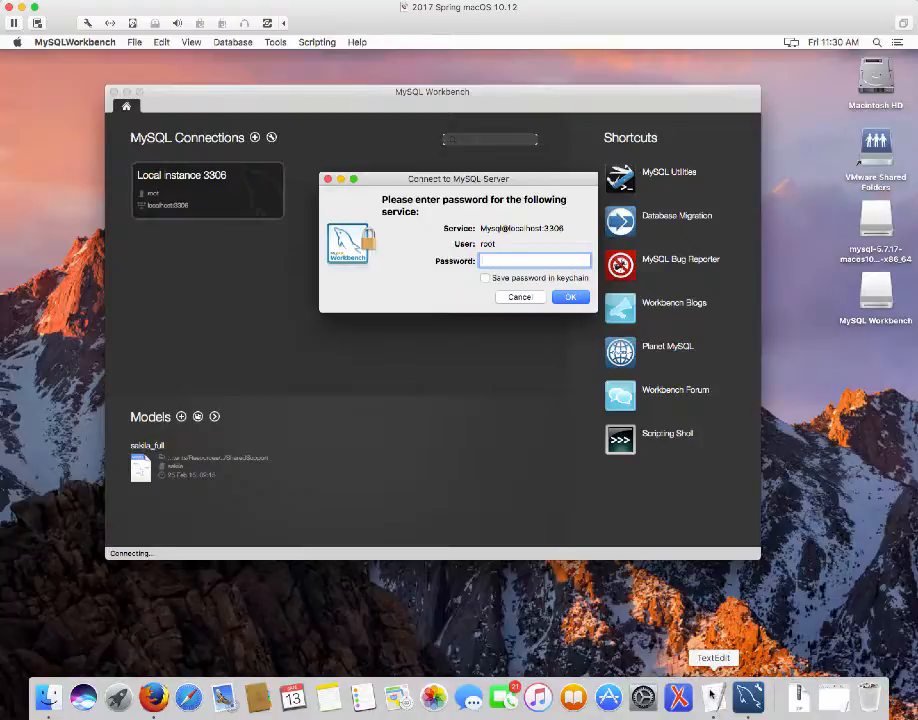
Copy the temporary password from the mysql_temp_server_password note in TextEdit, then minimize the note
{"action": "left_click", "coordinate": [711, 697]}
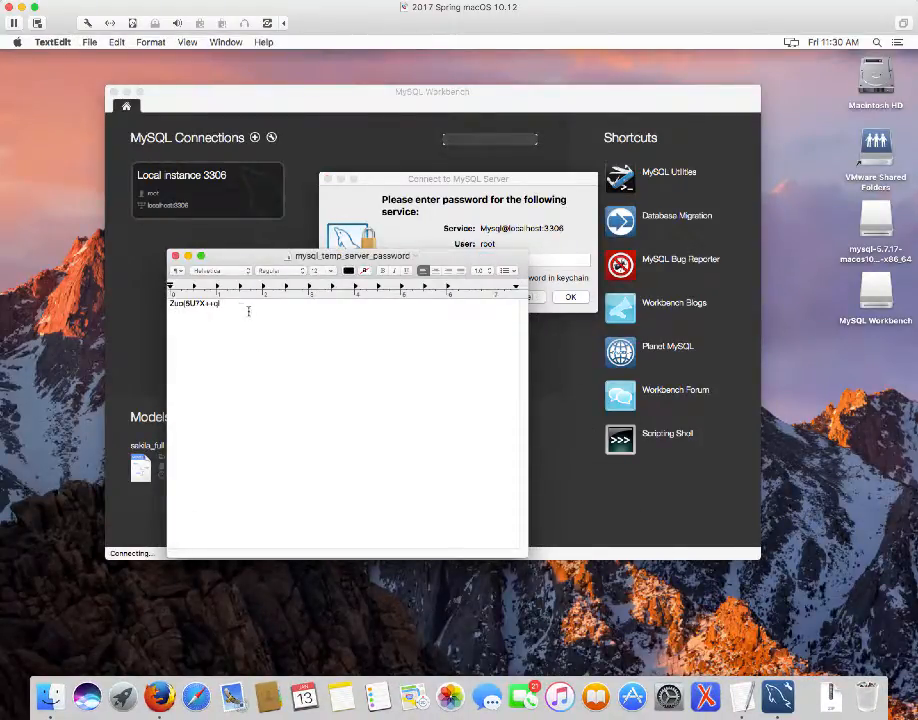
{"action": "left_click_drag", "start_coordinate": [226, 302], "coordinate": [169, 302]}
{"action": "right_click", "coordinate": [187, 302]}
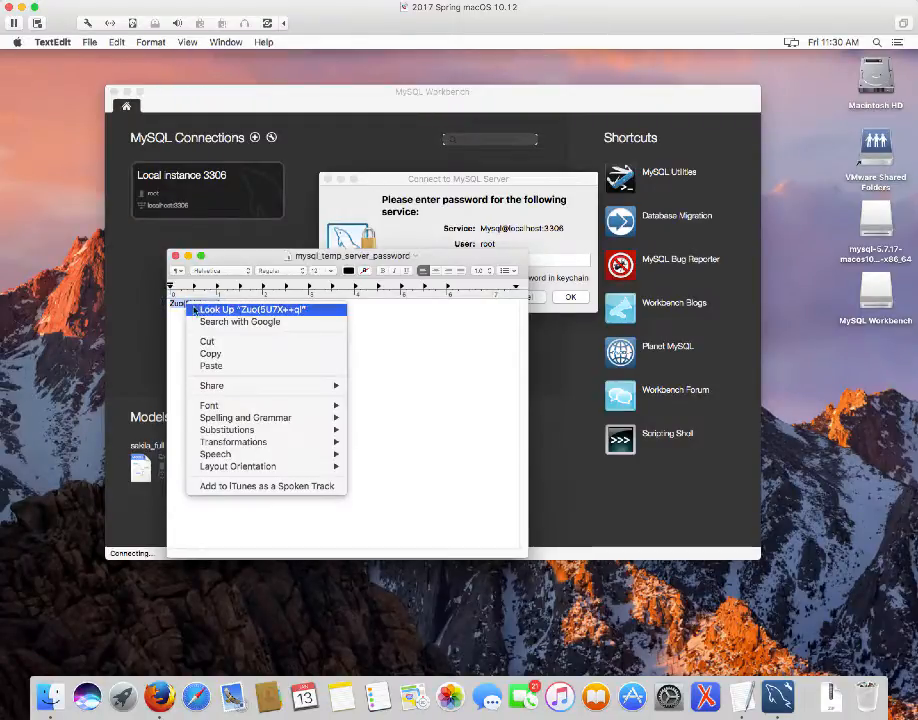
{"action": "left_click", "coordinate": [214, 354]}
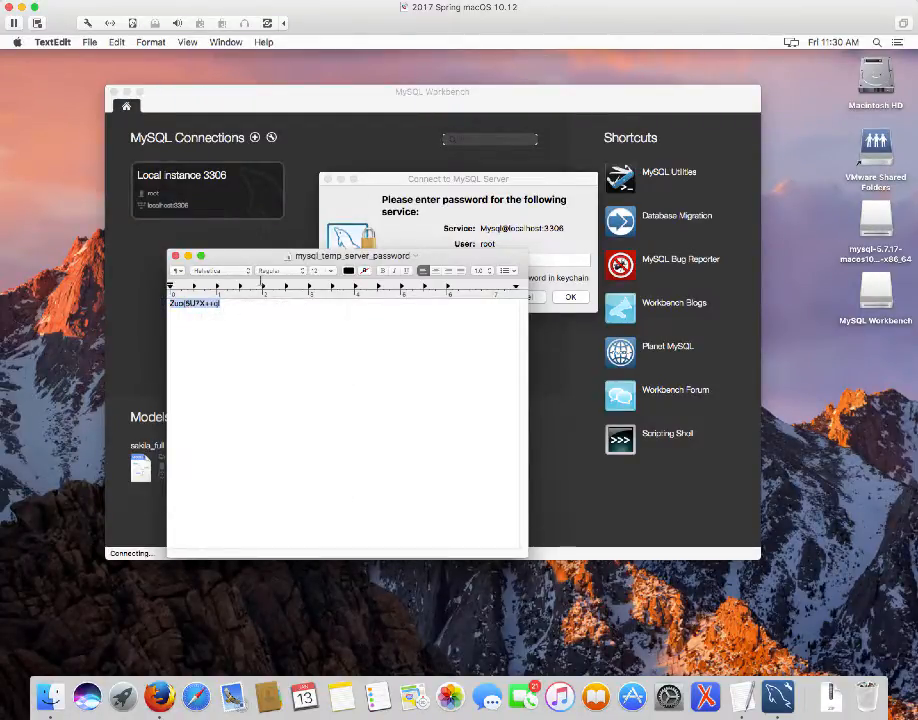
{"action": "left_click", "coordinate": [188, 257]}
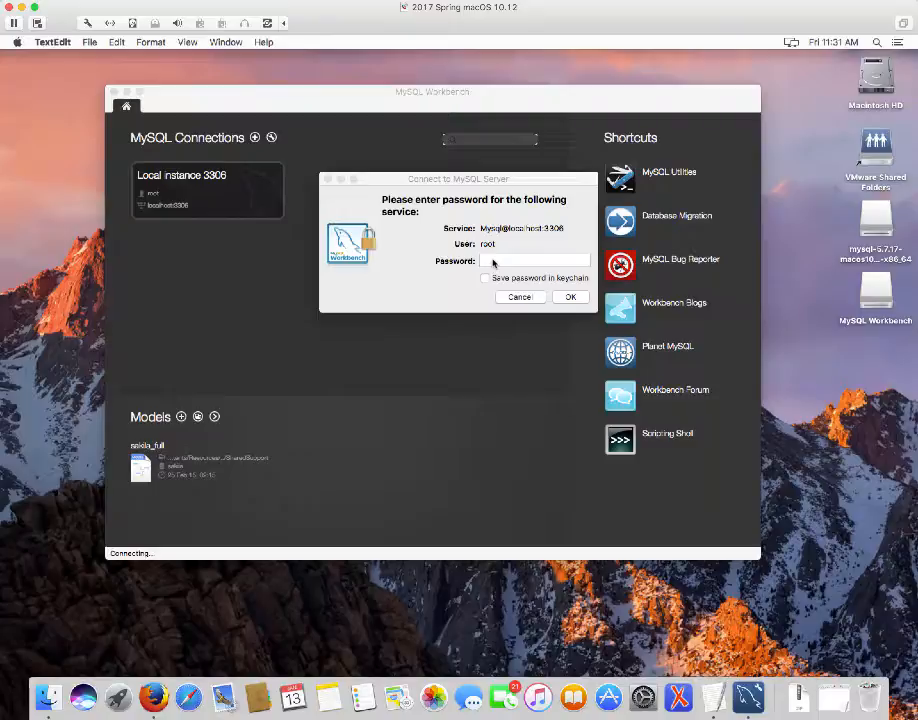
Paste the temporary root password, enable Save password in keychain, and submit it
{"action": "right_click", "coordinate": [492, 262]}
{"action": "key", "text": "Escape"}
{"action": "right_click", "coordinate": [492, 262]}
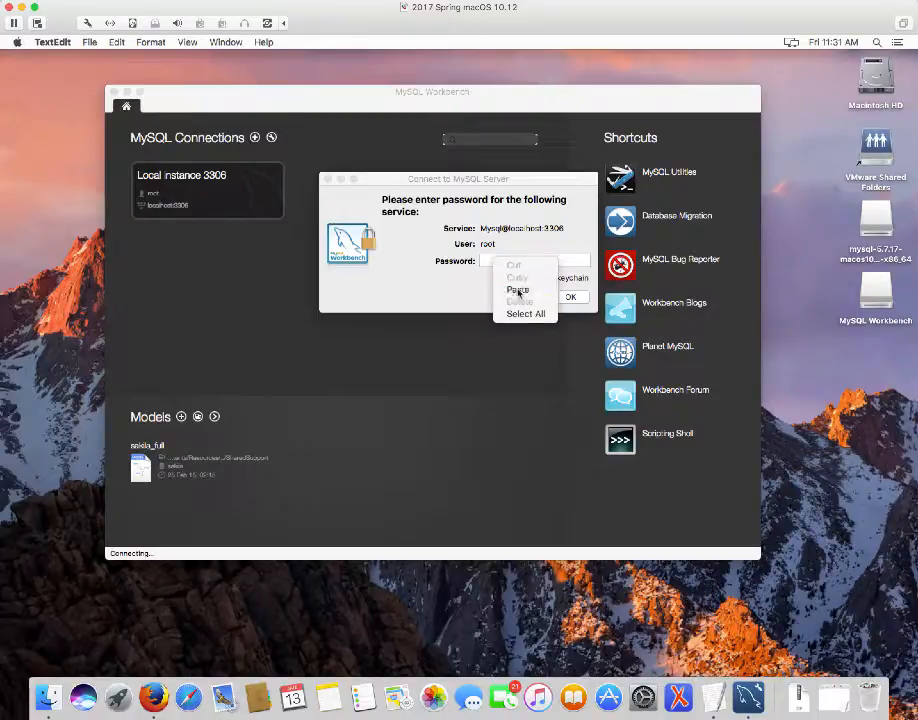
{"action": "left_click", "coordinate": [518, 290]}
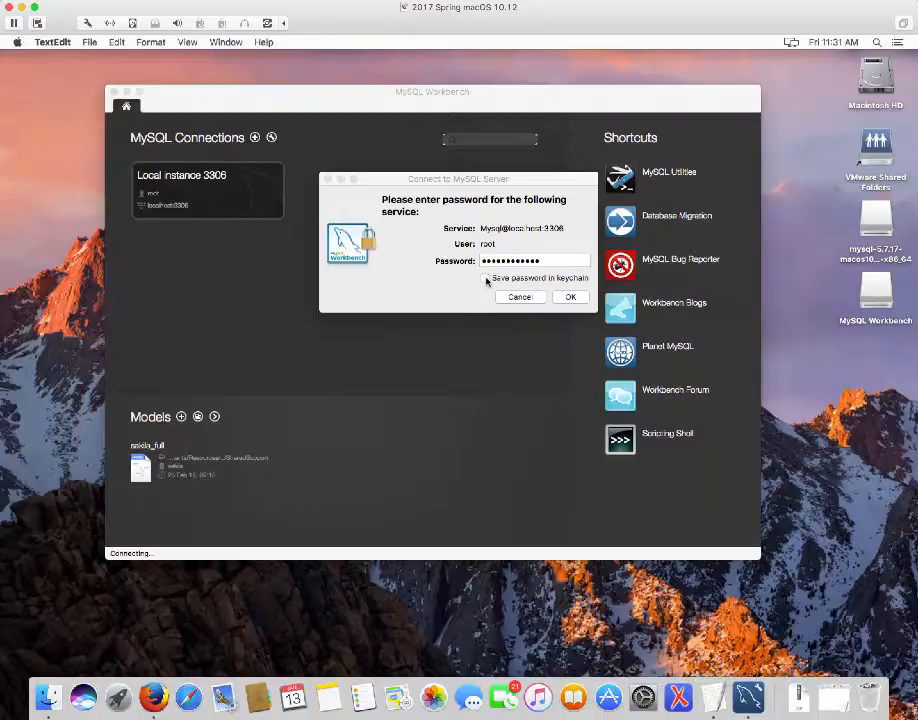
{"action": "left_click", "coordinate": [486, 279]}
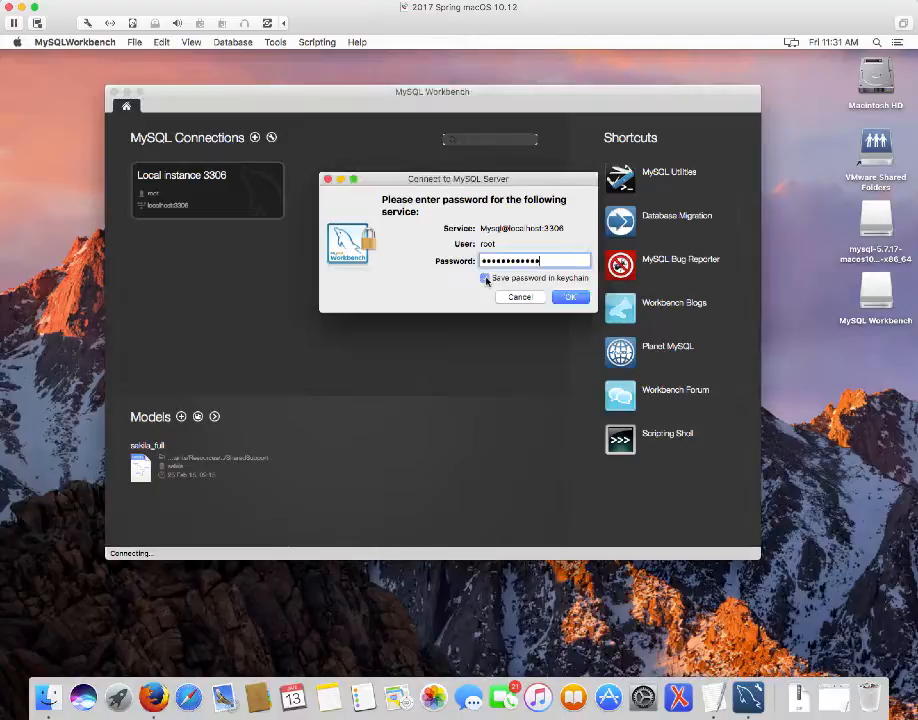
{"action": "left_click", "coordinate": [570, 298]}
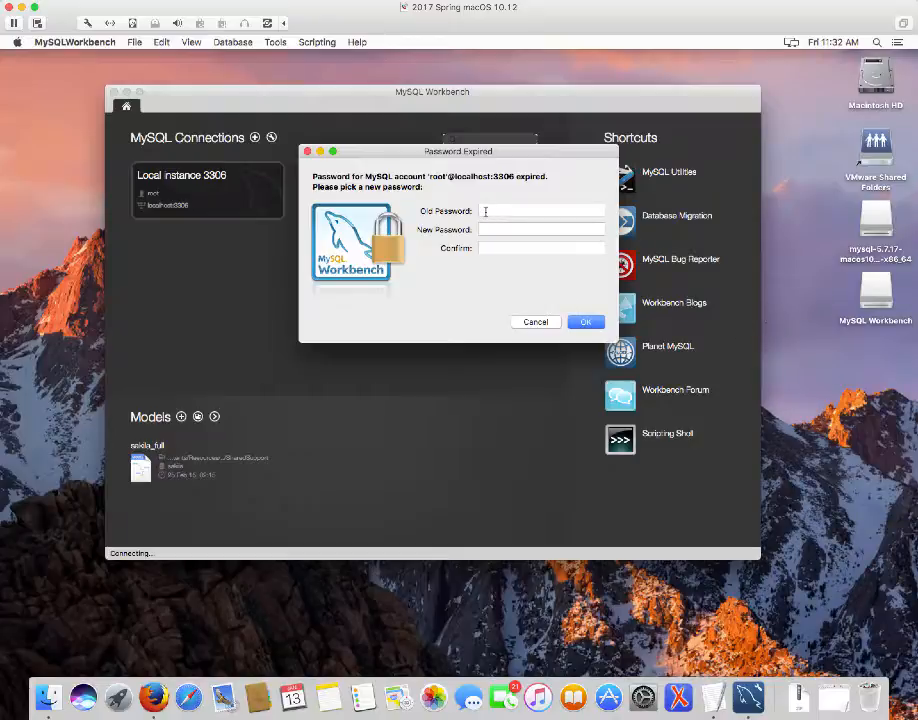
Paste the temporary password as Old Password and enter a new six-character password in both fields
{"action": "left_click", "coordinate": [485, 211]}
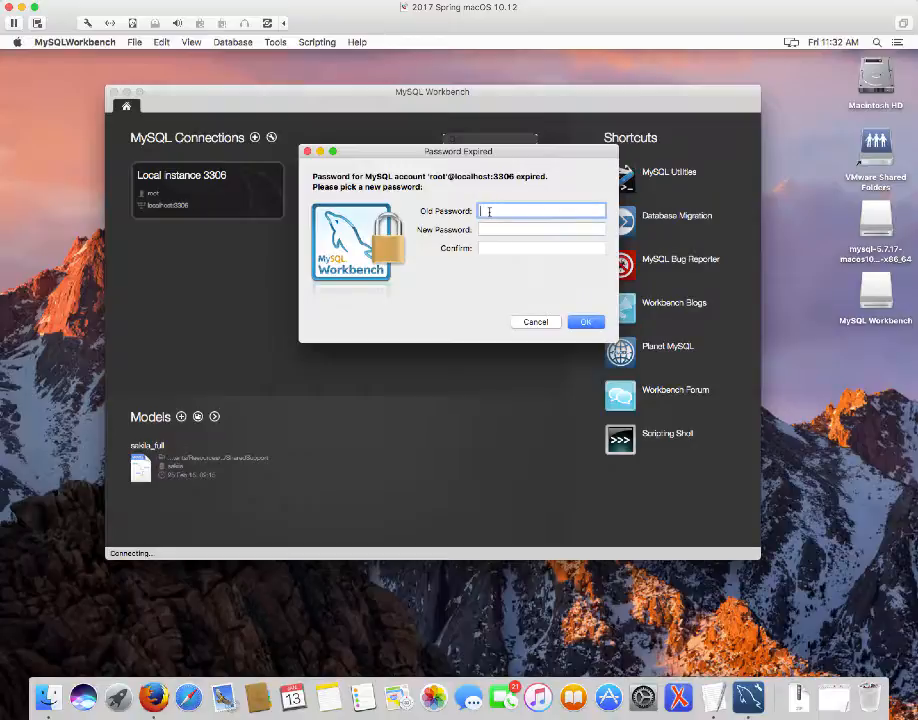
{"action": "right_click", "coordinate": [489, 211]}
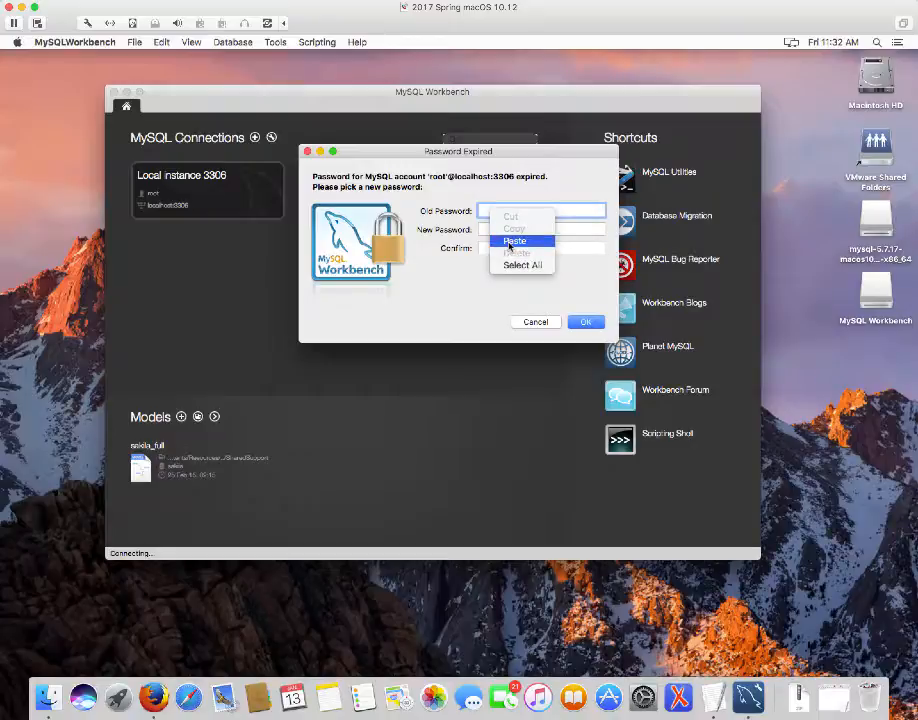
{"action": "left_click", "coordinate": [509, 242]}
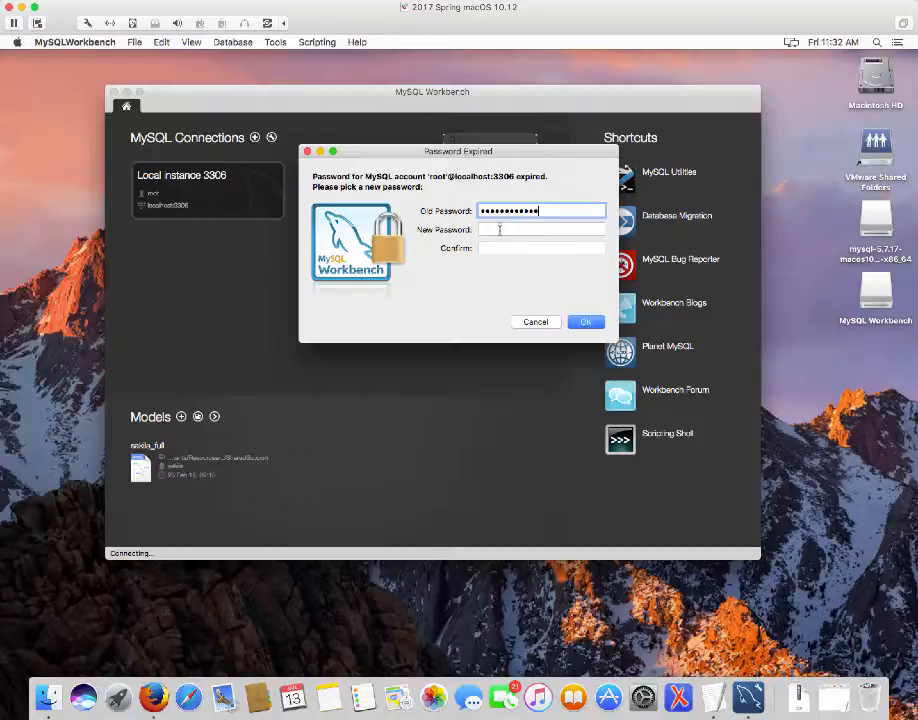
{"action": "left_click", "coordinate": [500, 230]}
{"action": "type", "text": "•••"}
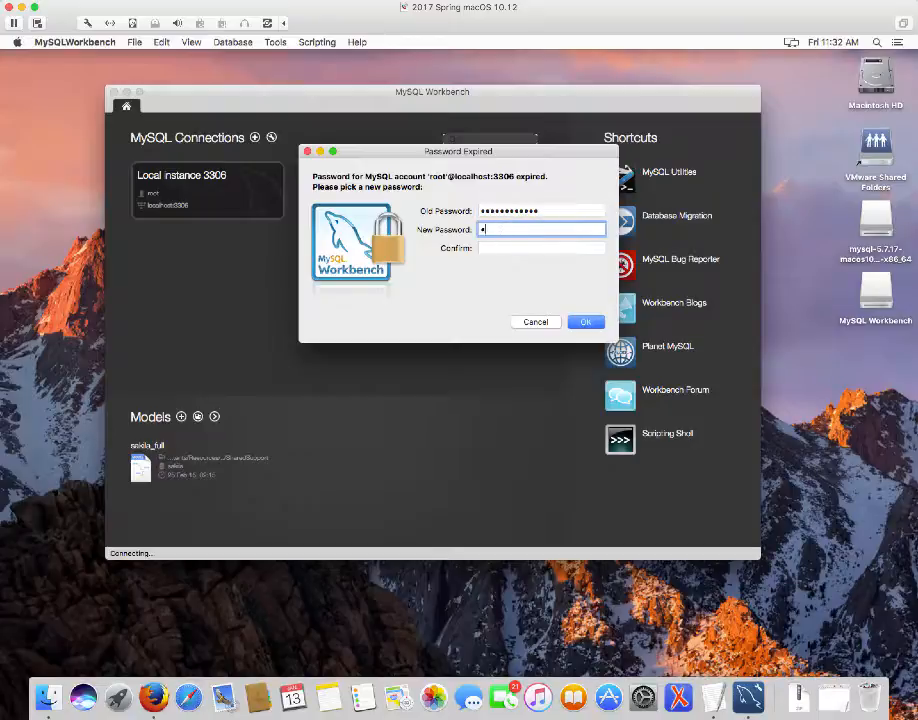
{"action": "type", "text": "•••"}
{"action": "left_click", "coordinate": [500, 248]}
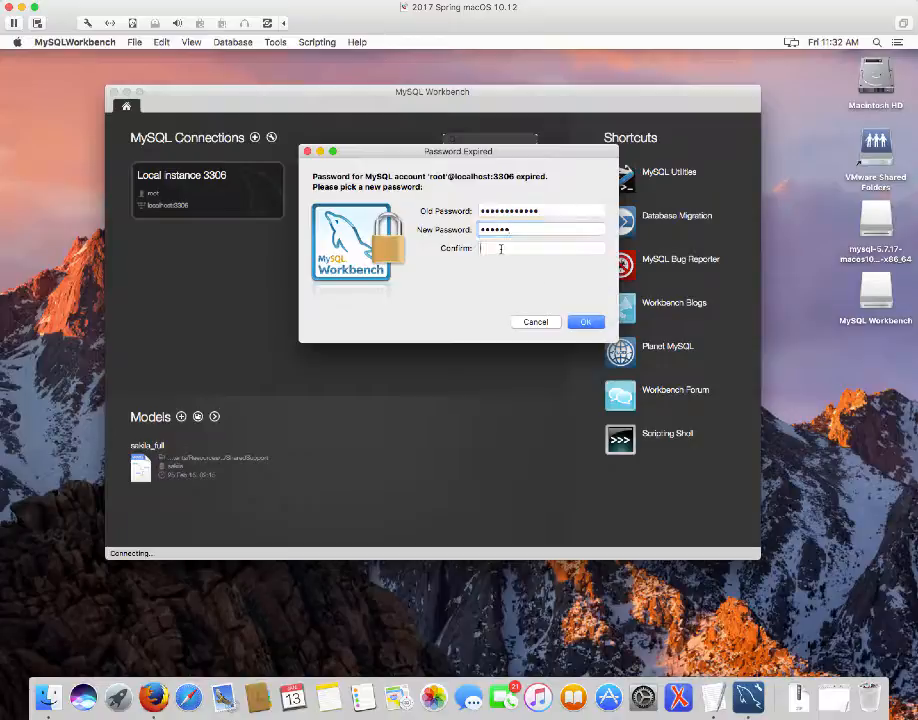
{"action": "type", "text": "••••••"}
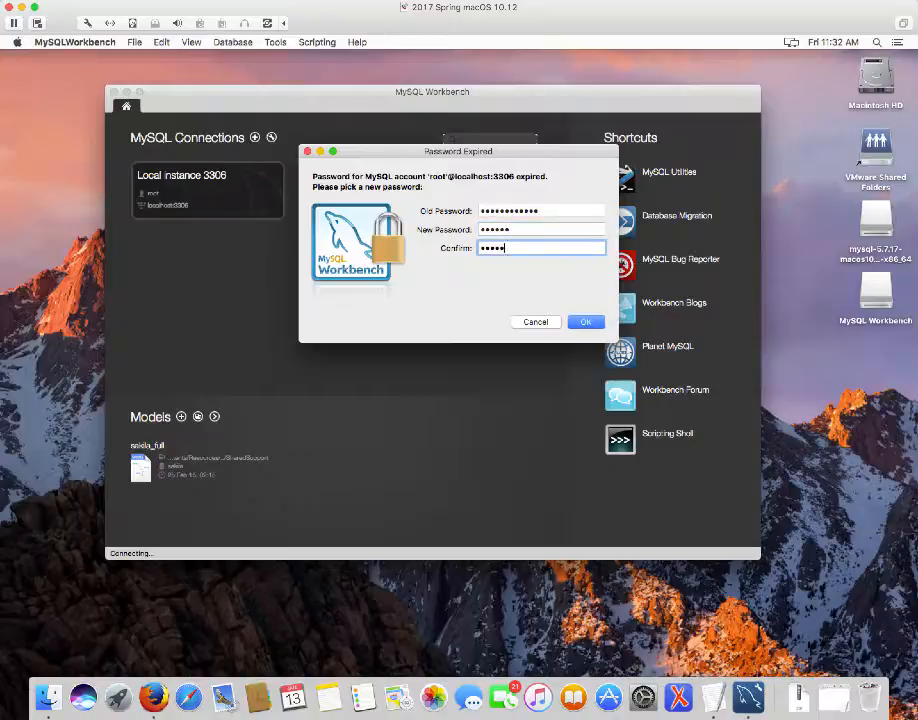
{"action": "key", "text": "Return"}
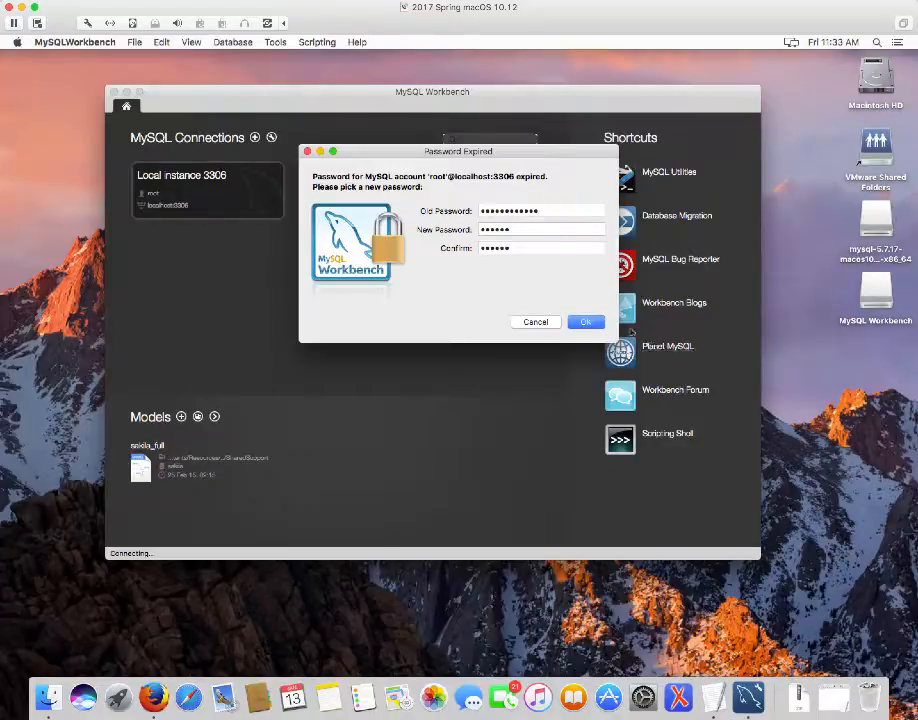
Apply the new root password, then log in with it, saving it in the keychain
{"action": "left_click", "coordinate": [588, 322]}
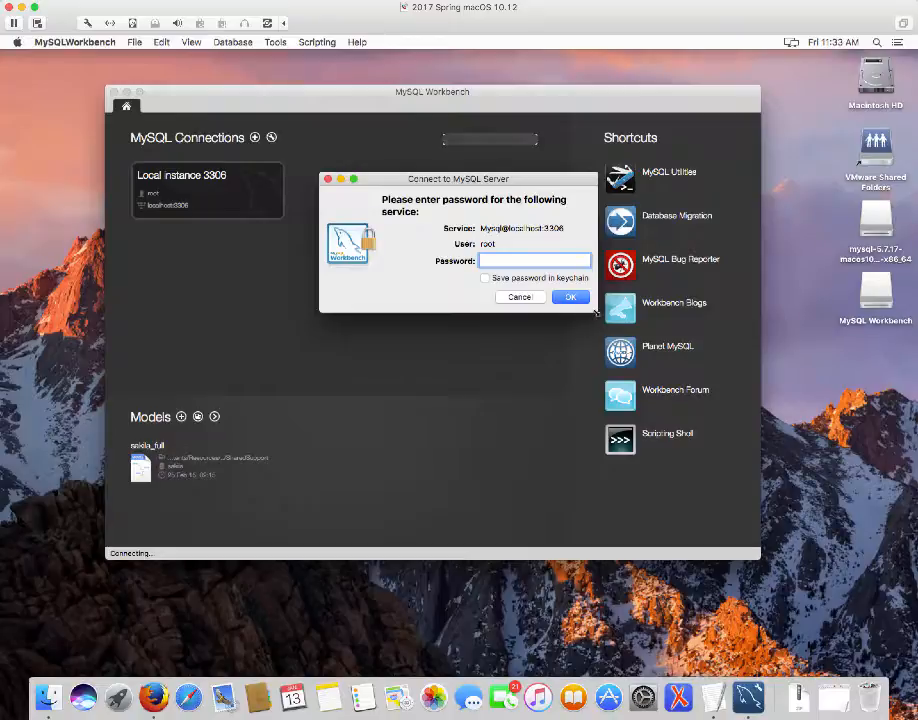
{"action": "type", "text": "••••••"}
{"action": "left_click", "coordinate": [486, 279]}
{"action": "left_click", "coordinate": [572, 298]}
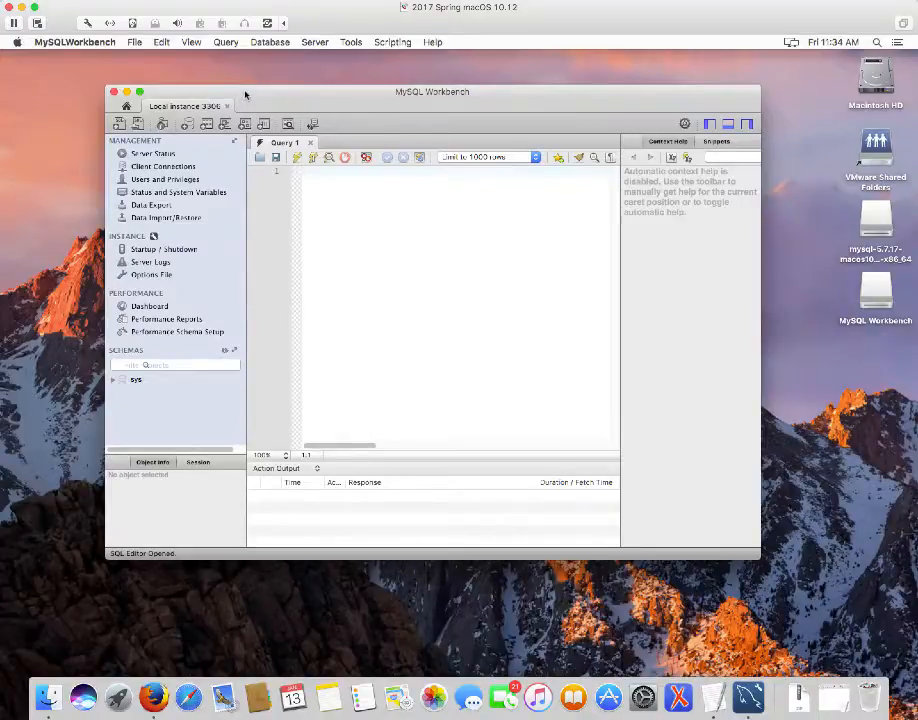
Move the Workbench window to the top-left corner and resize it to fill most of the screen
{"action": "left_click_drag", "start_coordinate": [245, 94], "coordinate": [156, 61]}
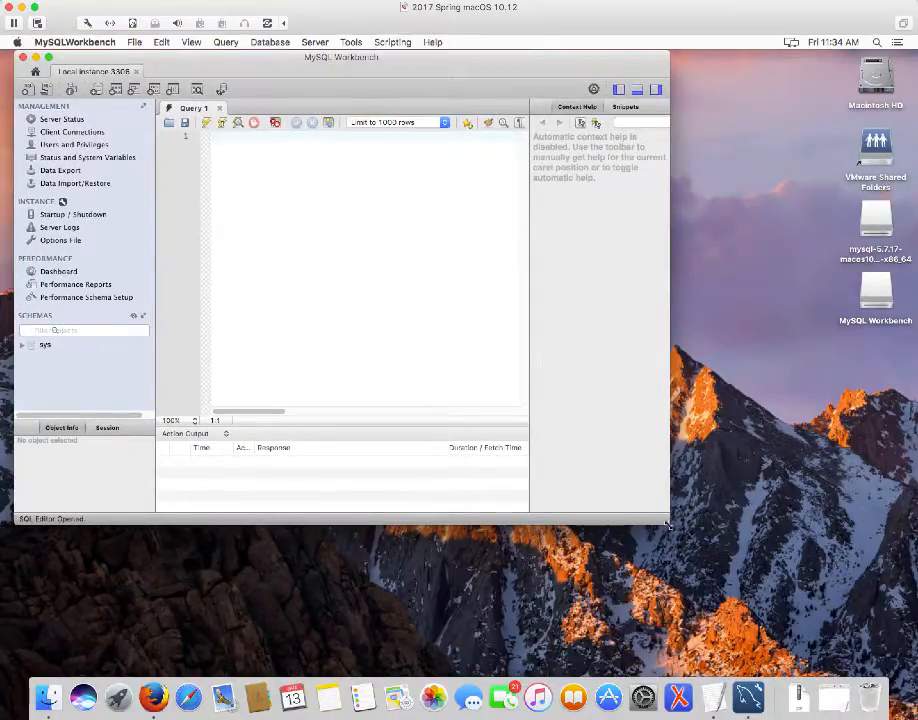
{"action": "left_click_drag", "start_coordinate": [668, 522], "coordinate": [894, 650]}
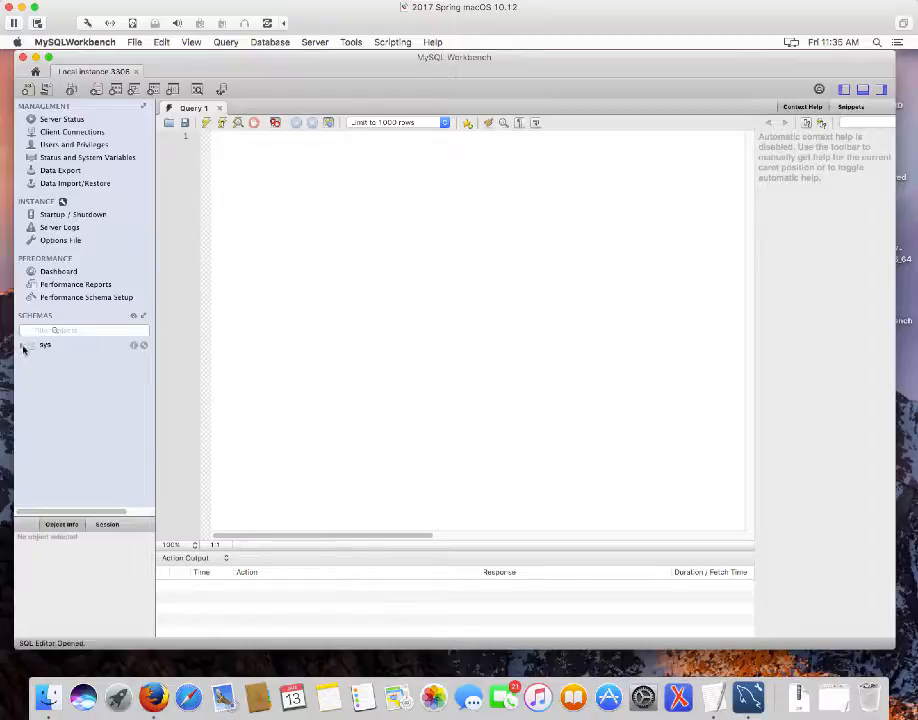
Expand sys > Tables in the Navigator and select sys_config to show its columns
{"action": "left_click", "coordinate": [23, 346]}
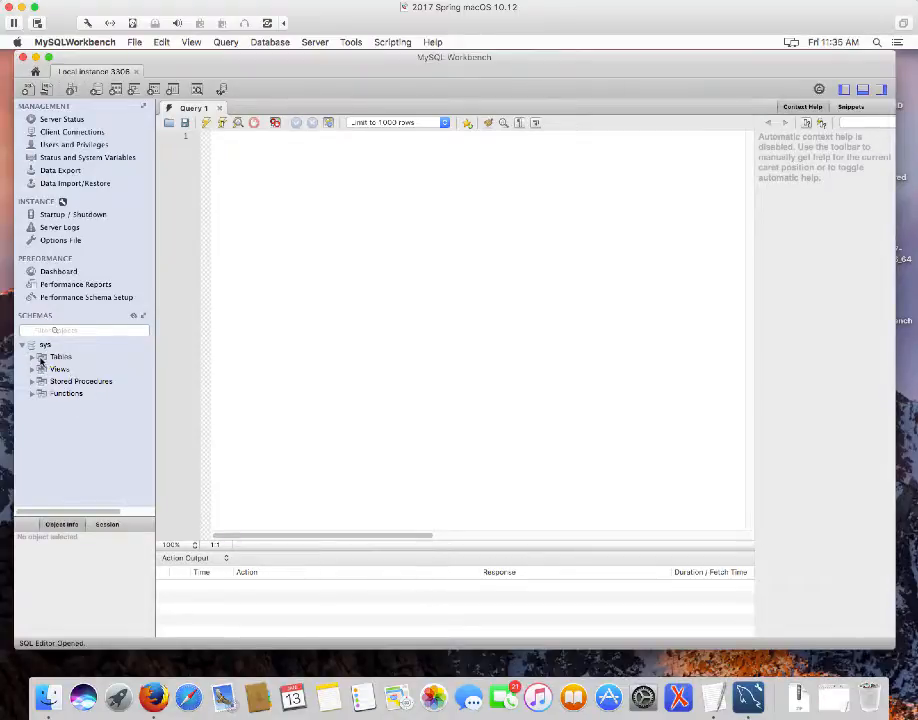
{"action": "left_click", "coordinate": [33, 357]}
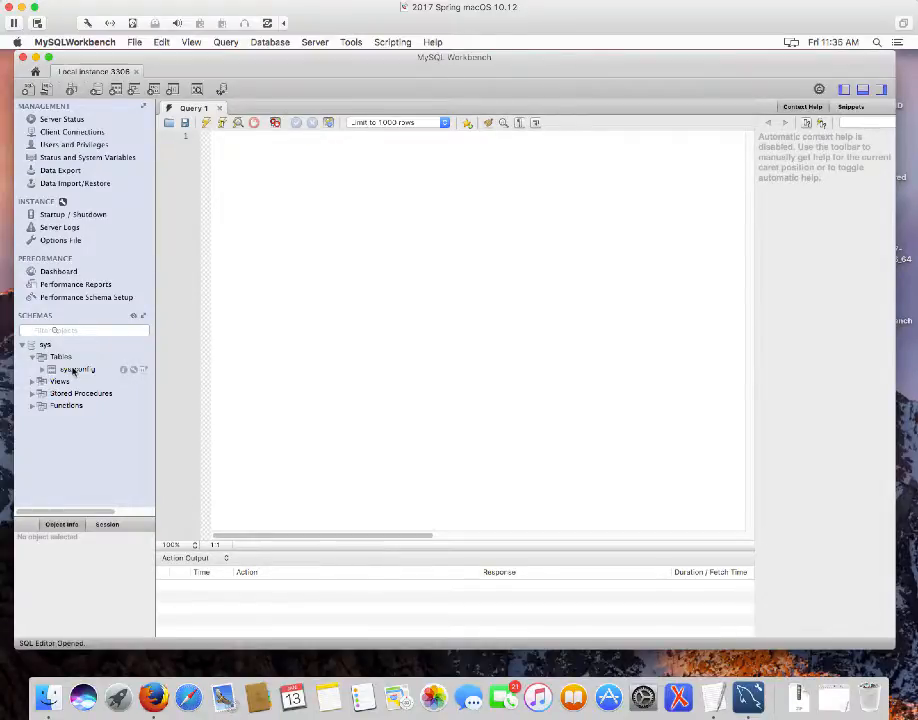
{"action": "left_click", "coordinate": [64, 370]}
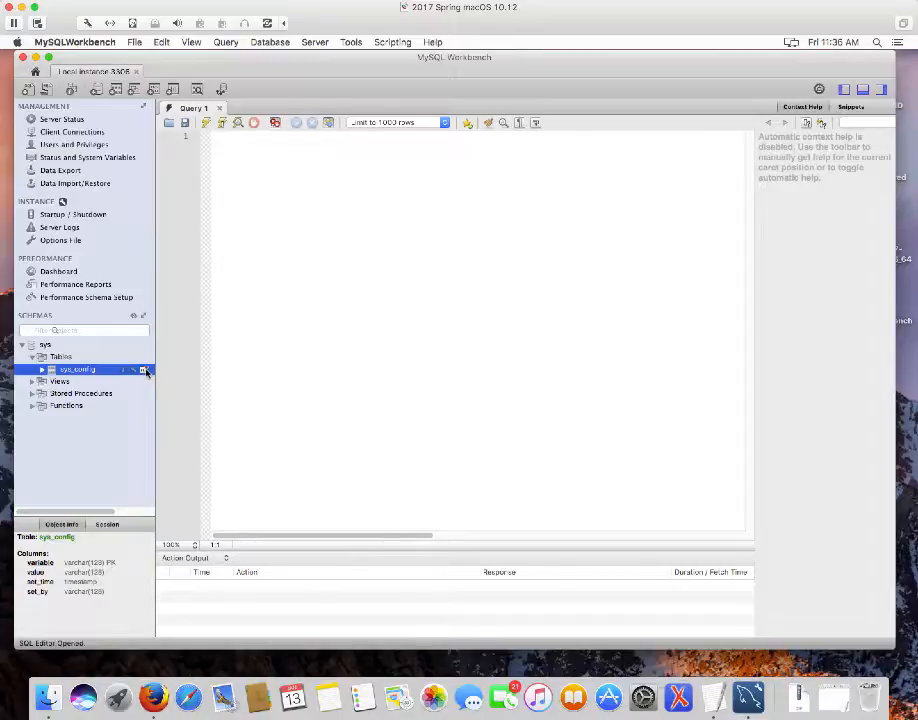
Run SELECT * FROM sys.sys_config to list its six rows and widen the variable column
{"action": "left_click", "coordinate": [143, 370]}
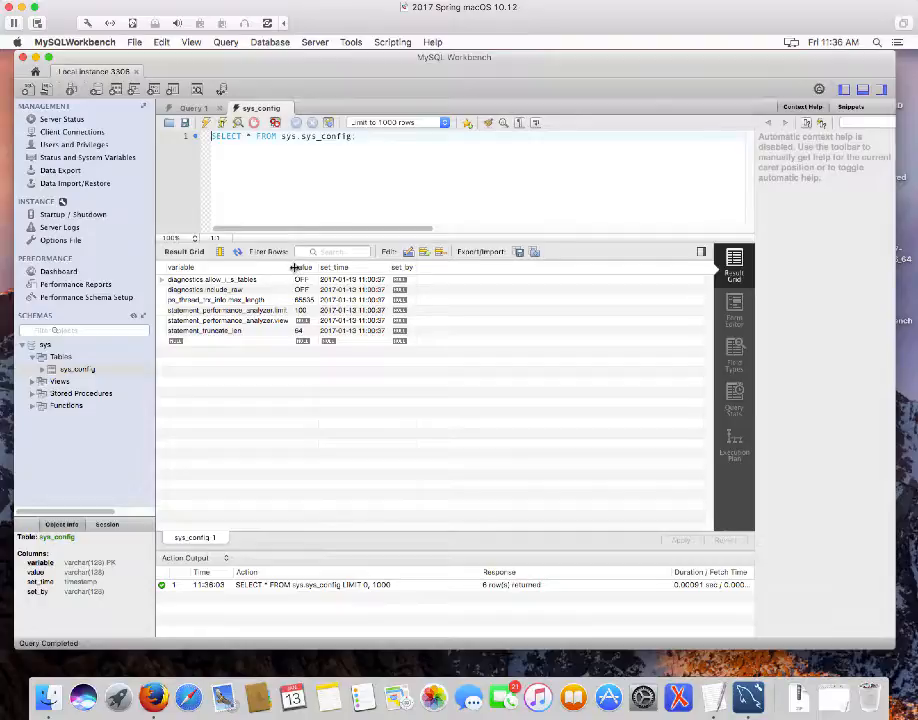
{"action": "left_click_drag", "start_coordinate": [296, 270], "coordinate": [322, 271]}
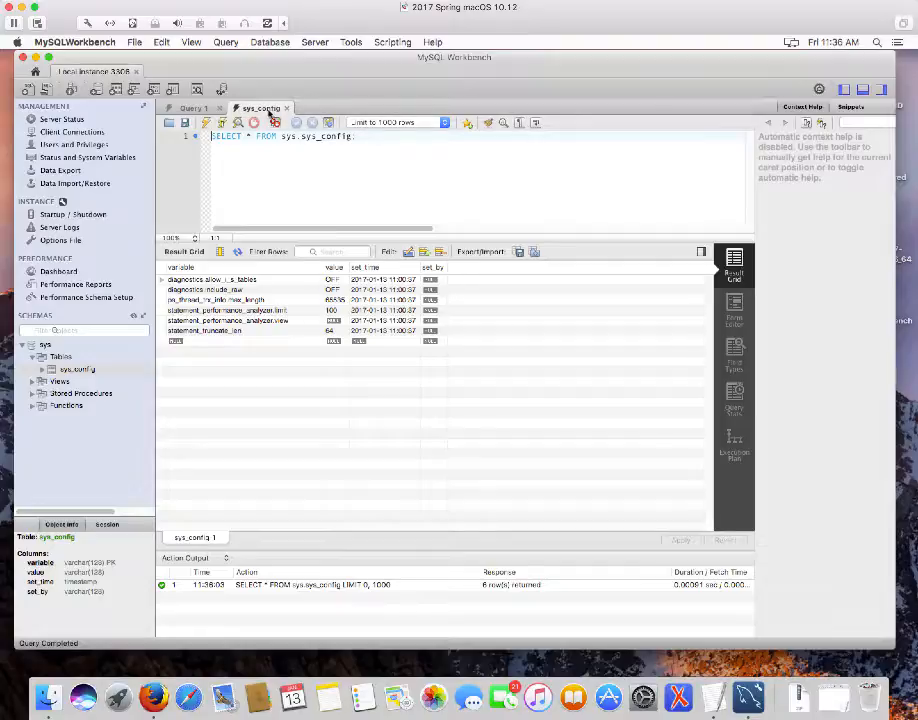
Close the sys_config results tab, returning to the empty Query 1 editor
{"action": "left_click", "coordinate": [286, 108]}
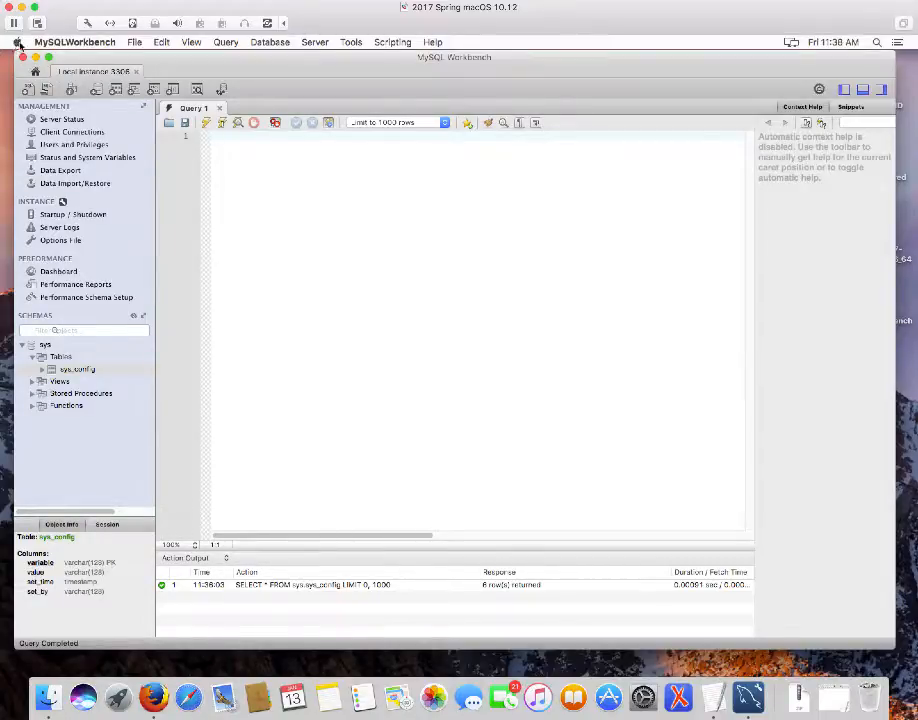
Force quit MySQLWorkbench from the Apple menu's Force Quit window, then dismiss that window
{"action": "left_click", "coordinate": [17, 42]}
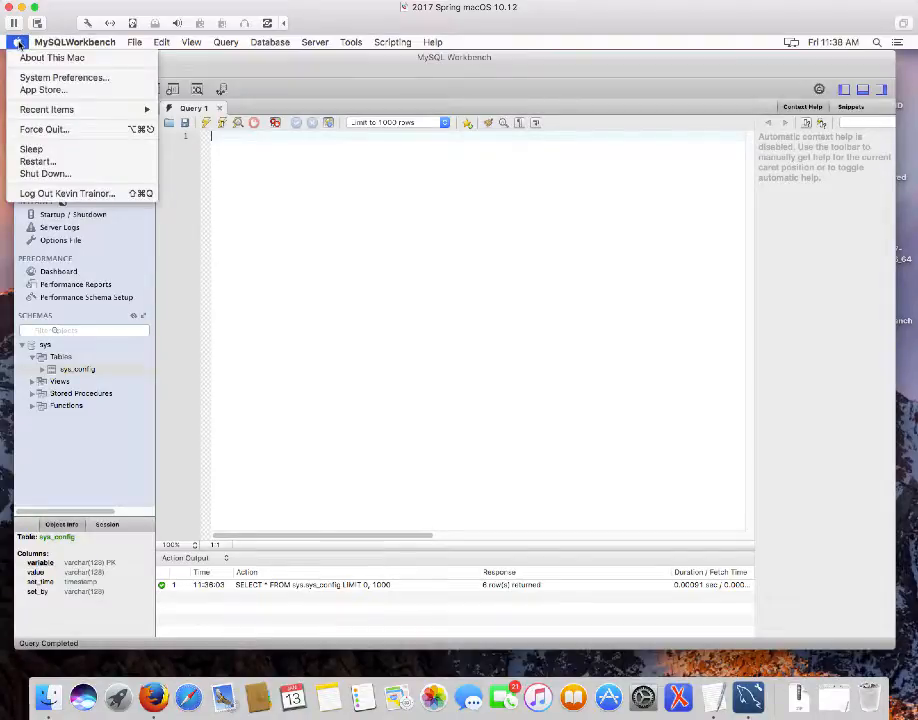
{"action": "left_click", "coordinate": [45, 130]}
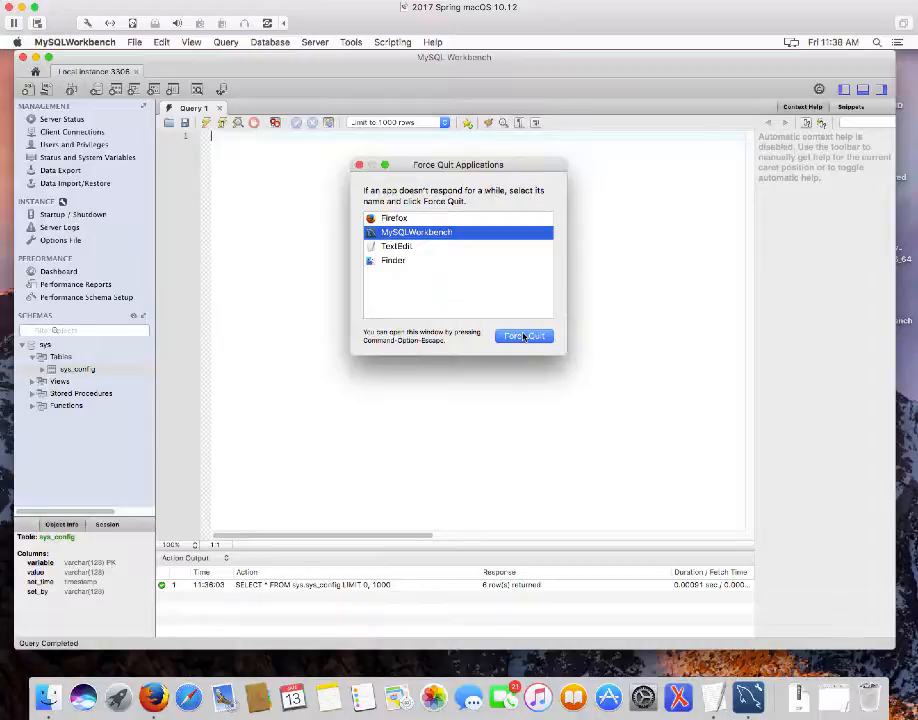
{"action": "left_click", "coordinate": [524, 337]}
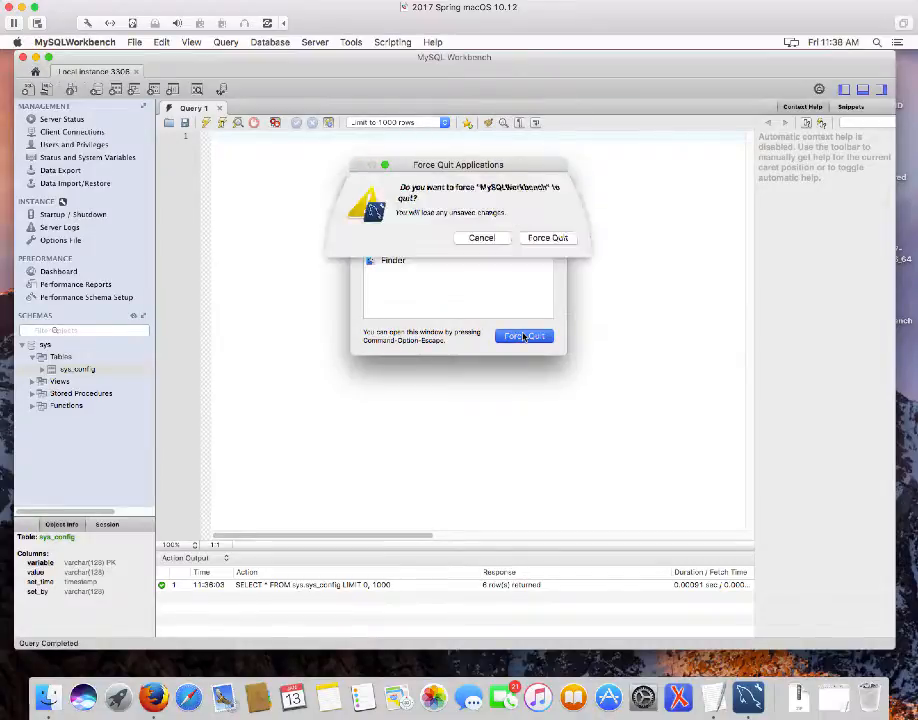
{"action": "left_click", "coordinate": [557, 240]}
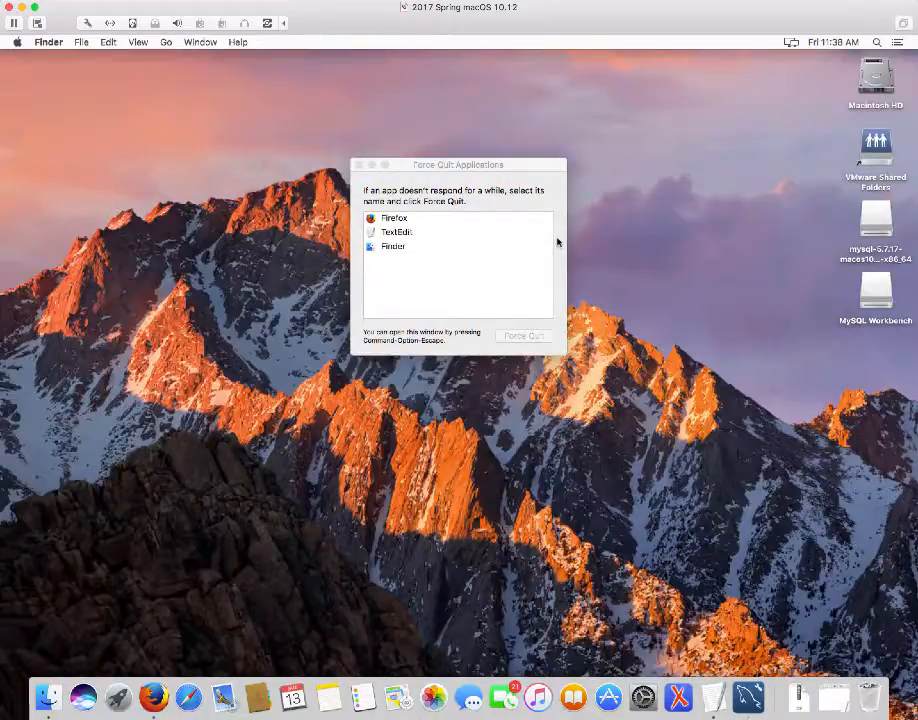
{"action": "left_click", "coordinate": [359, 166]}
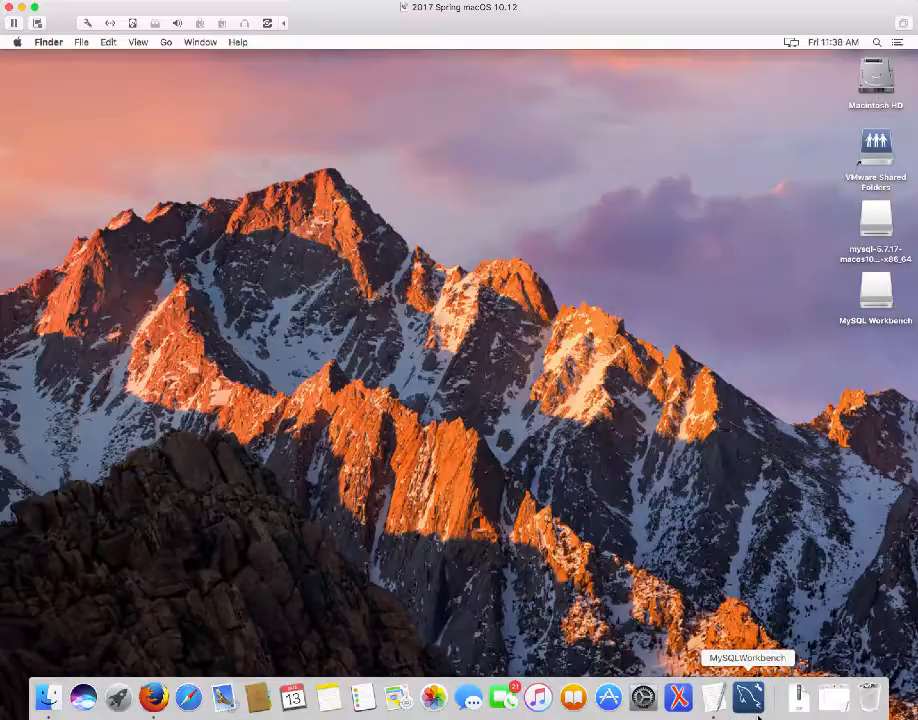
Relaunch Workbench, shrink and centre its window, then bring up Force Quit Applications with Command-Option-Escape
{"action": "left_click", "coordinate": [751, 699]}
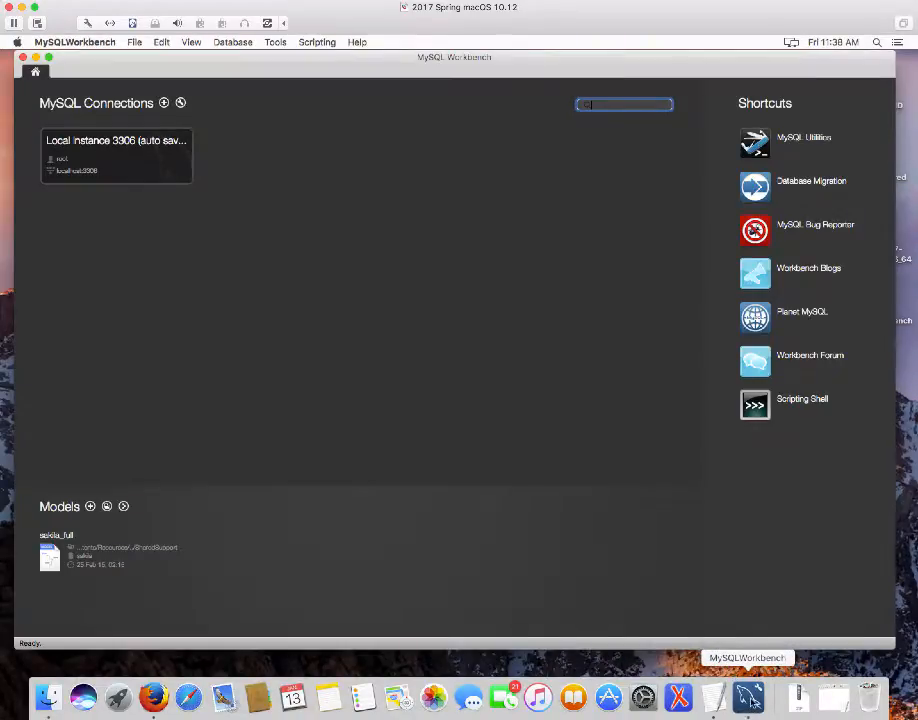
{"action": "left_click_drag", "start_coordinate": [895, 648], "coordinate": [635, 579]}
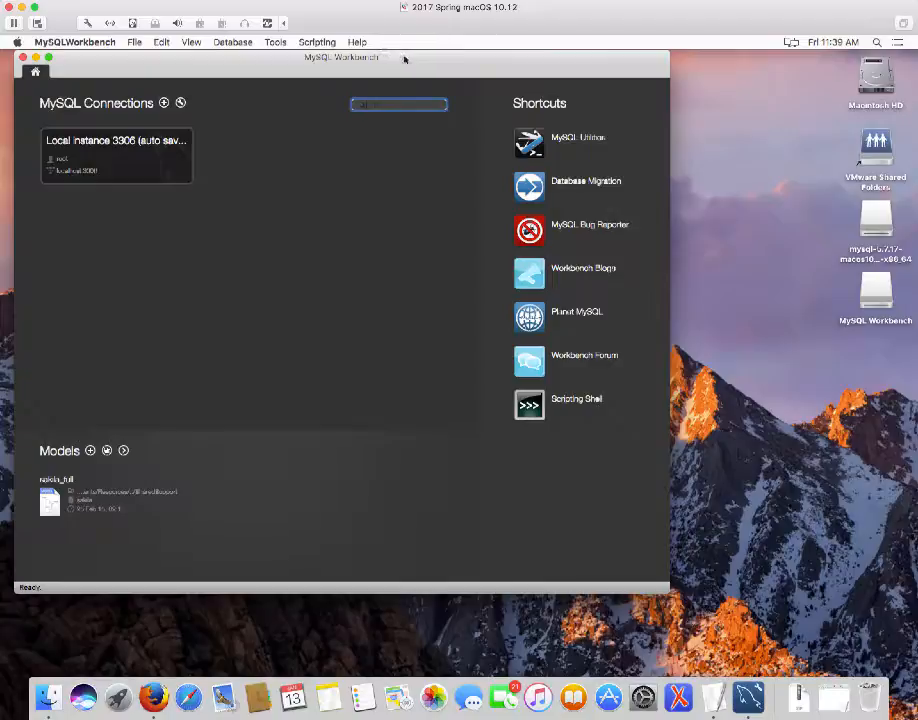
{"action": "left_click_drag", "start_coordinate": [410, 59], "coordinate": [560, 57]}
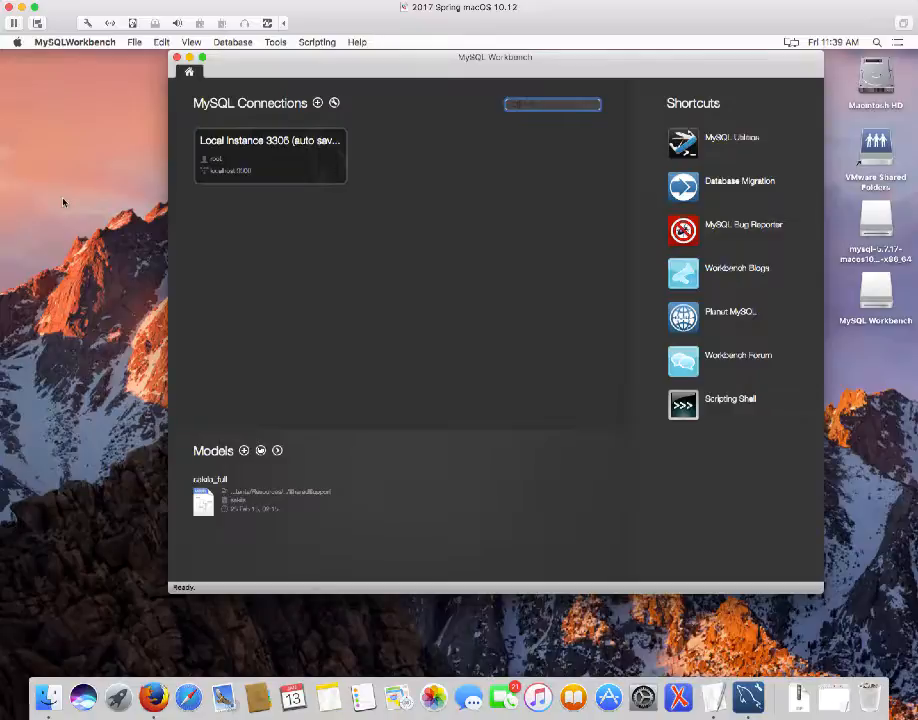
{"action": "key", "text": "super+alt+Escape"}
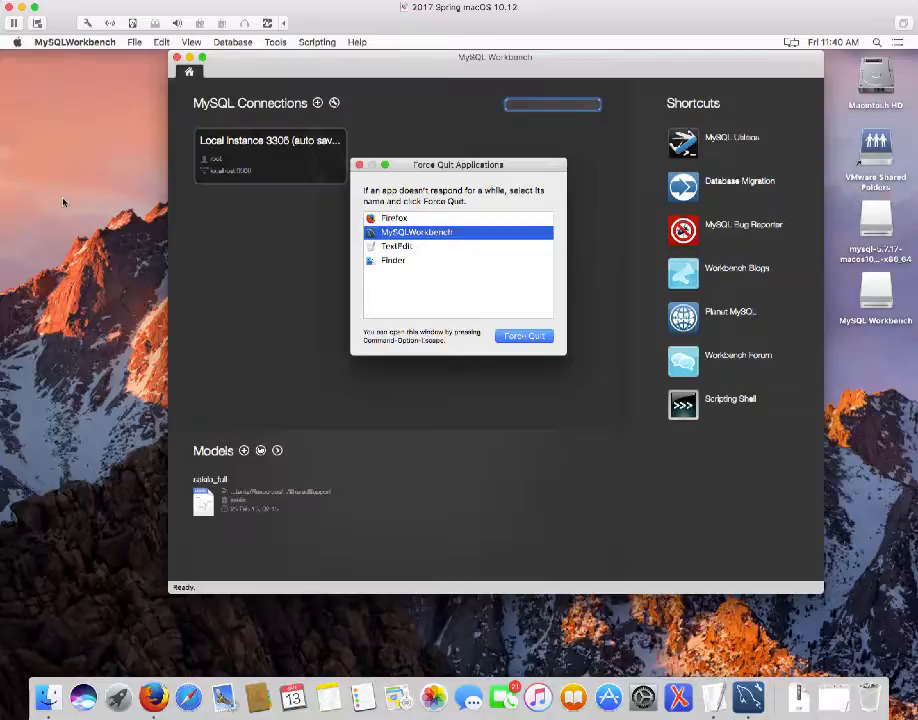
Force quit MySQL Workbench again, close the Force Quit window, and relaunch Workbench from the Dock
{"action": "left_click", "coordinate": [536, 338]}
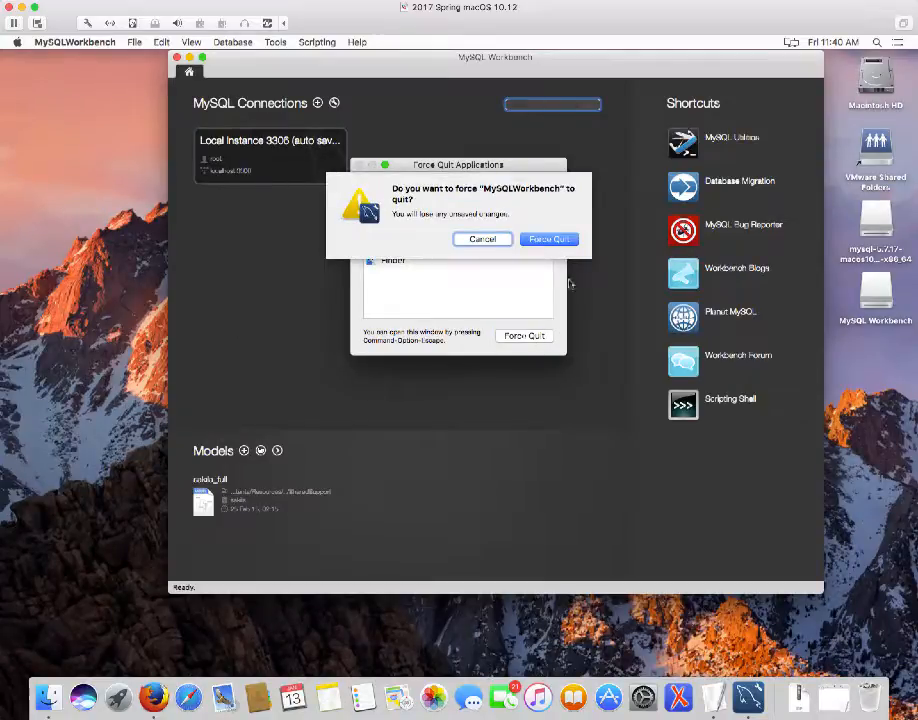
{"action": "left_click", "coordinate": [558, 242]}
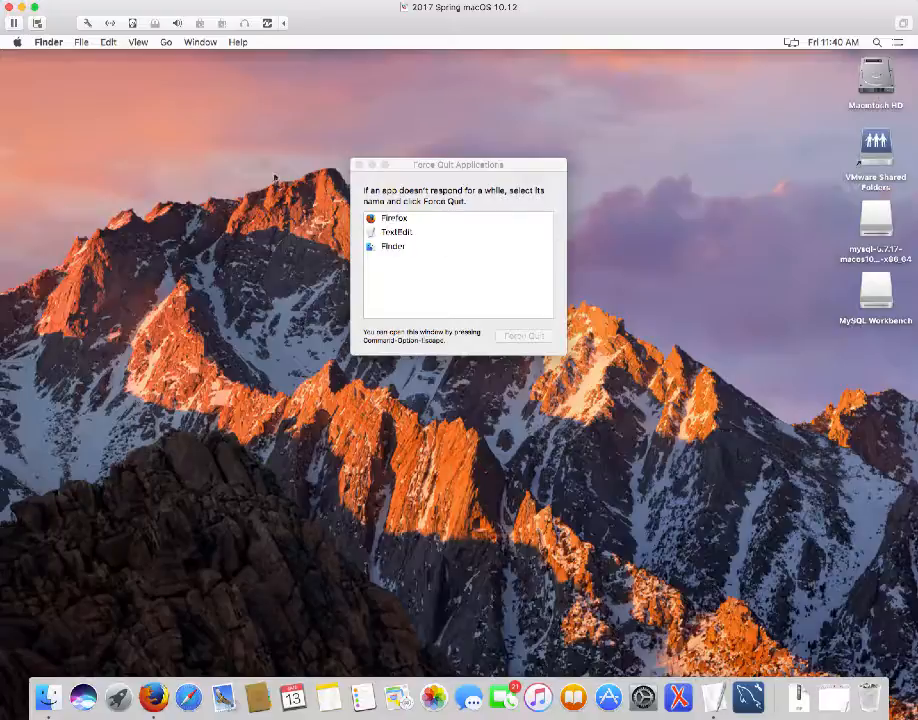
{"action": "left_click", "coordinate": [359, 166]}
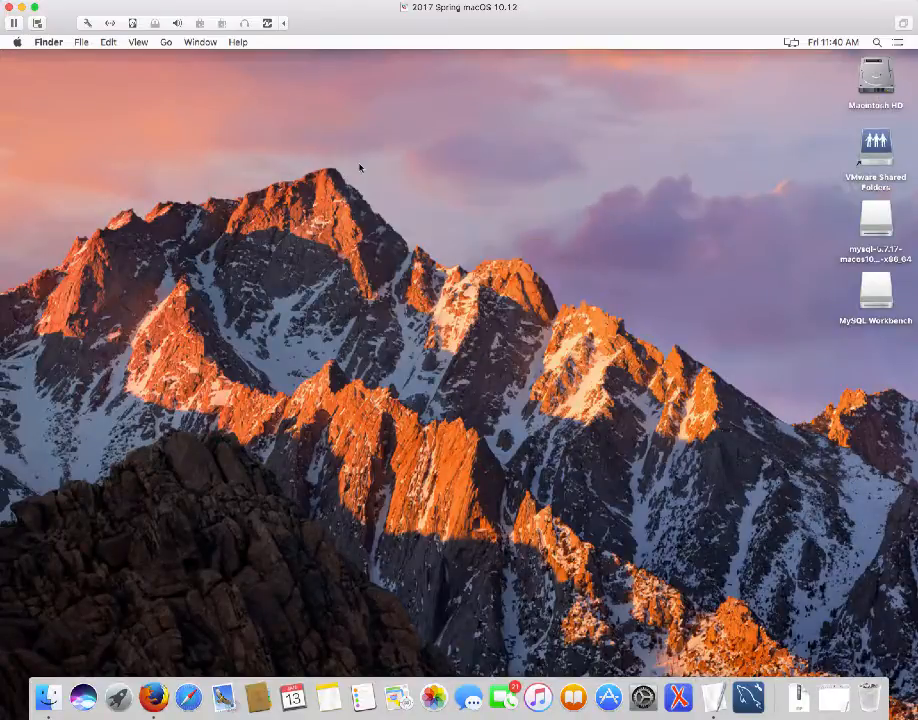
{"action": "left_click", "coordinate": [748, 696]}
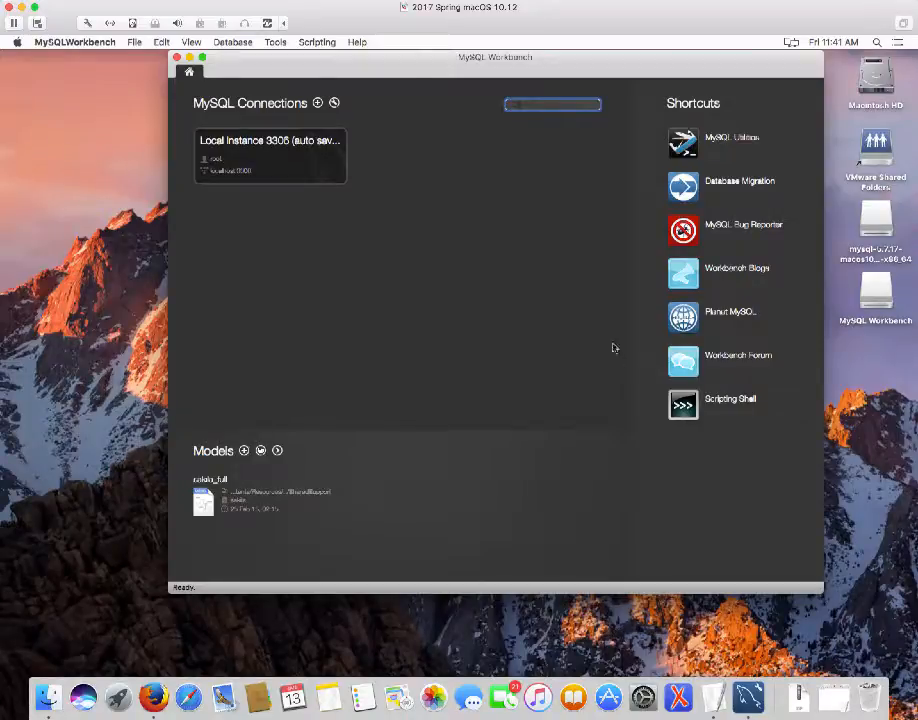
Connect to Local instance 3306 and bring up the Open SQL Script file chooser
{"action": "left_click", "coordinate": [256, 161]}
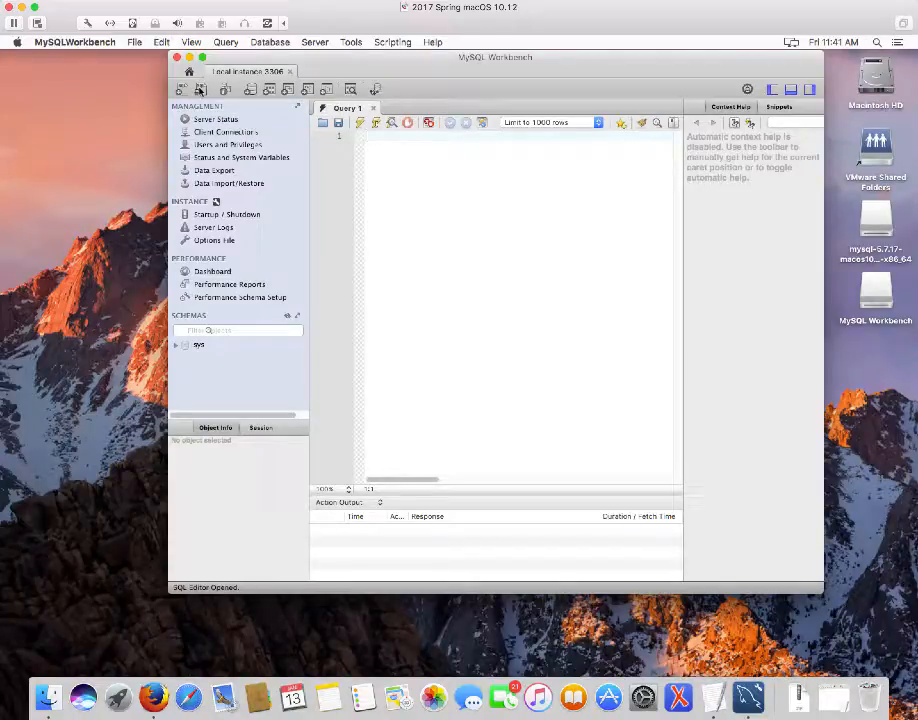
{"action": "left_click", "coordinate": [199, 90]}
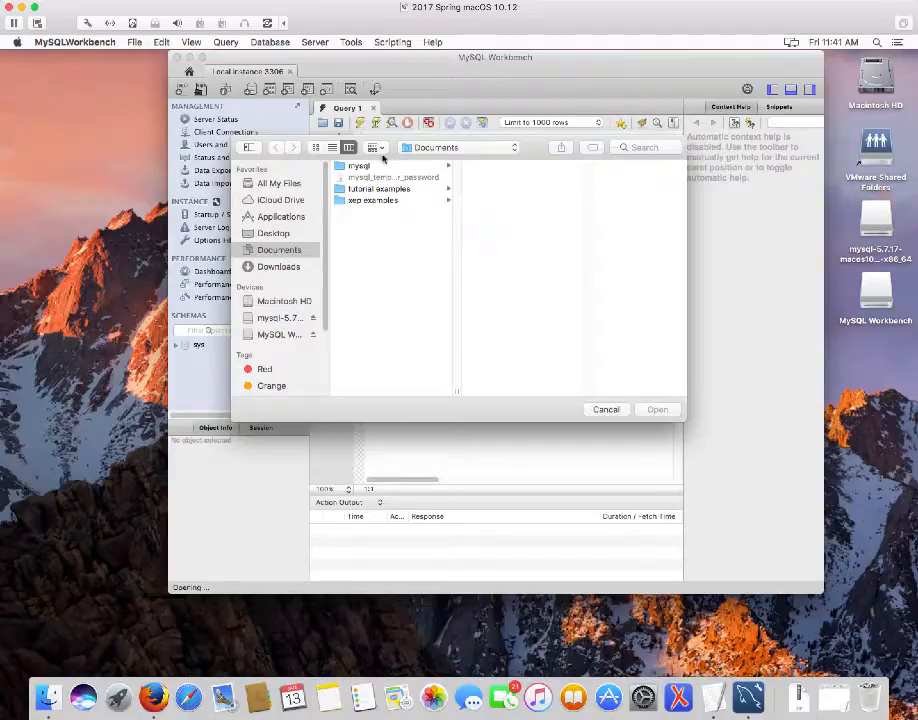
Open Documents/mysql/db_setup/create_databases.sql in a new editor tab
{"action": "left_click", "coordinate": [339, 168]}
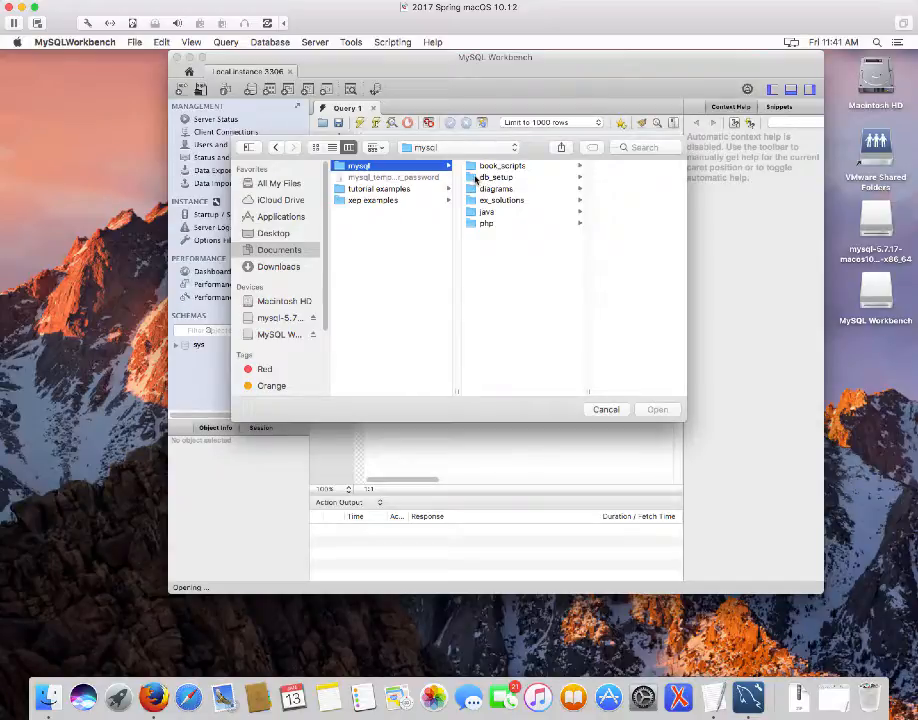
{"action": "left_click", "coordinate": [476, 178]}
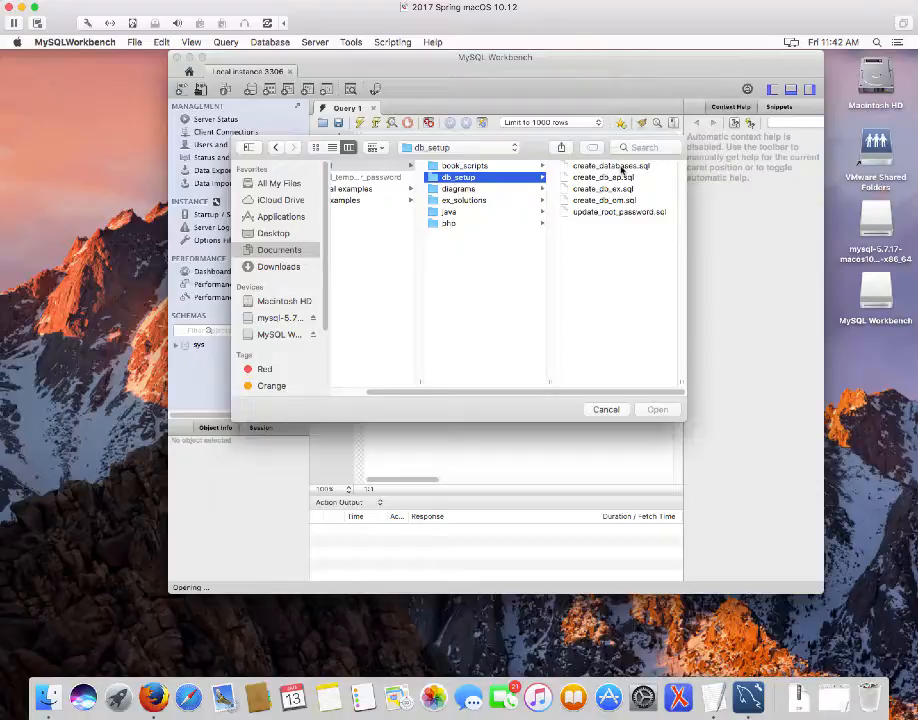
{"action": "left_click", "coordinate": [621, 170]}
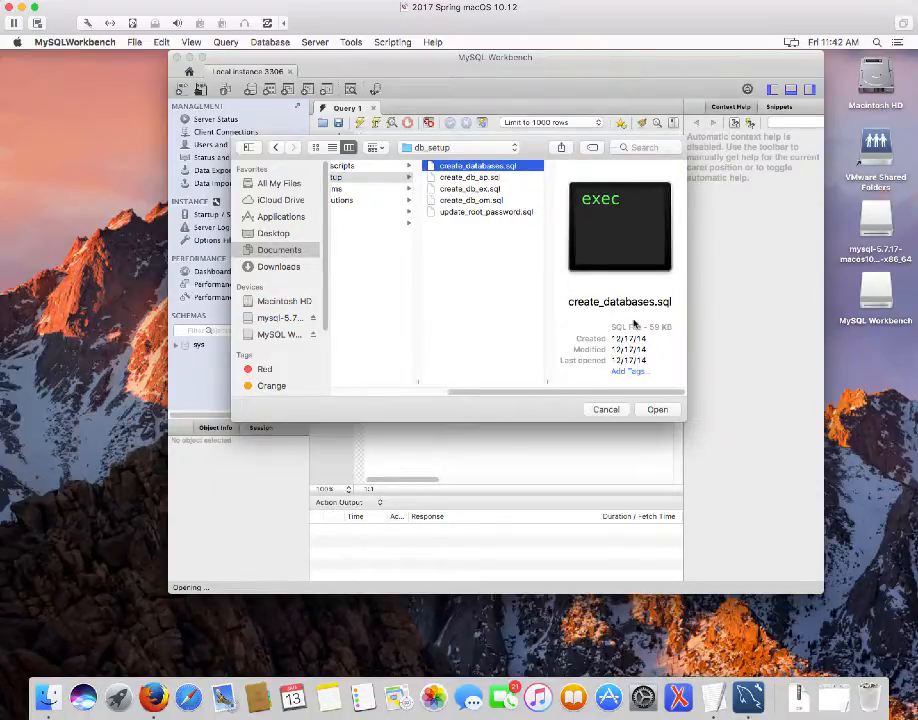
{"action": "left_click", "coordinate": [656, 410]}
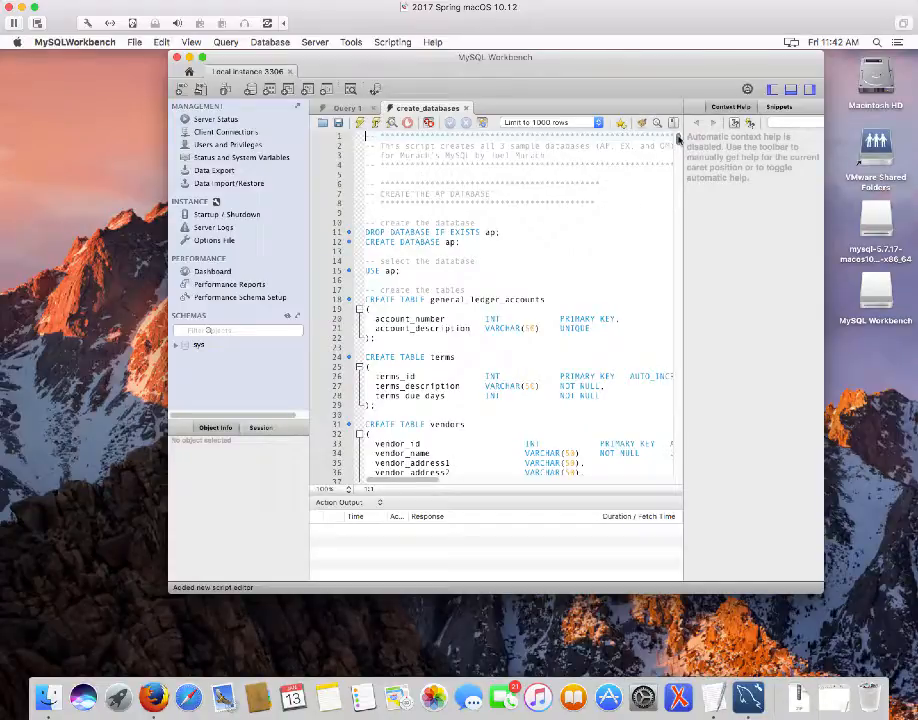
{"action": "left_click_drag", "start_coordinate": [678, 140], "coordinate": [719, 484]}
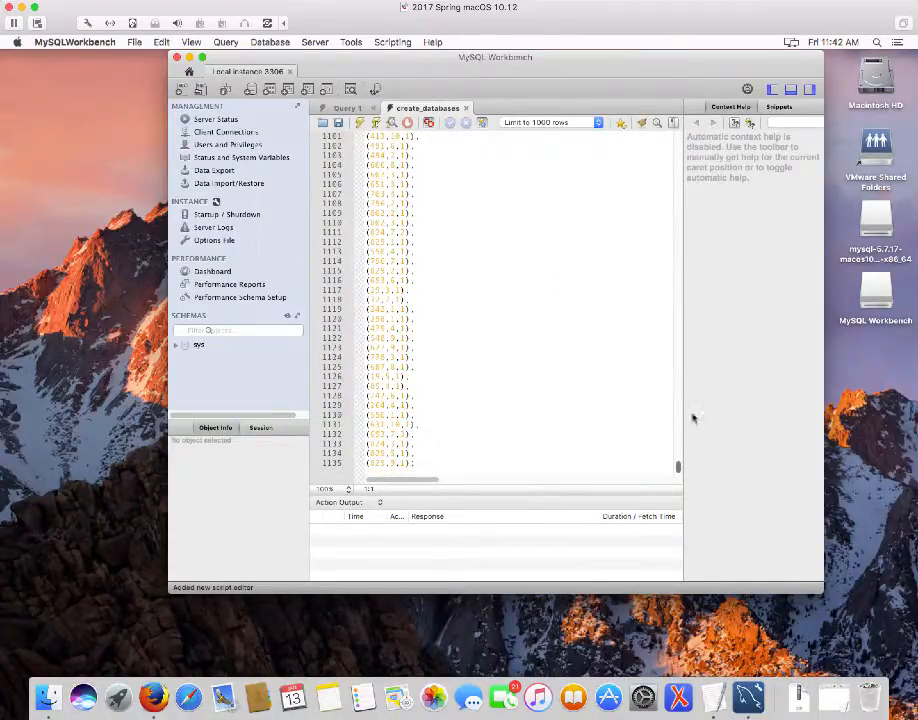
{"action": "scroll", "coordinate": [662, 301], "scroll_direction": "up", "scroll_amount": 20}
{"action": "scroll", "coordinate": [634, 200], "scroll_direction": "up", "scroll_amount": 20}
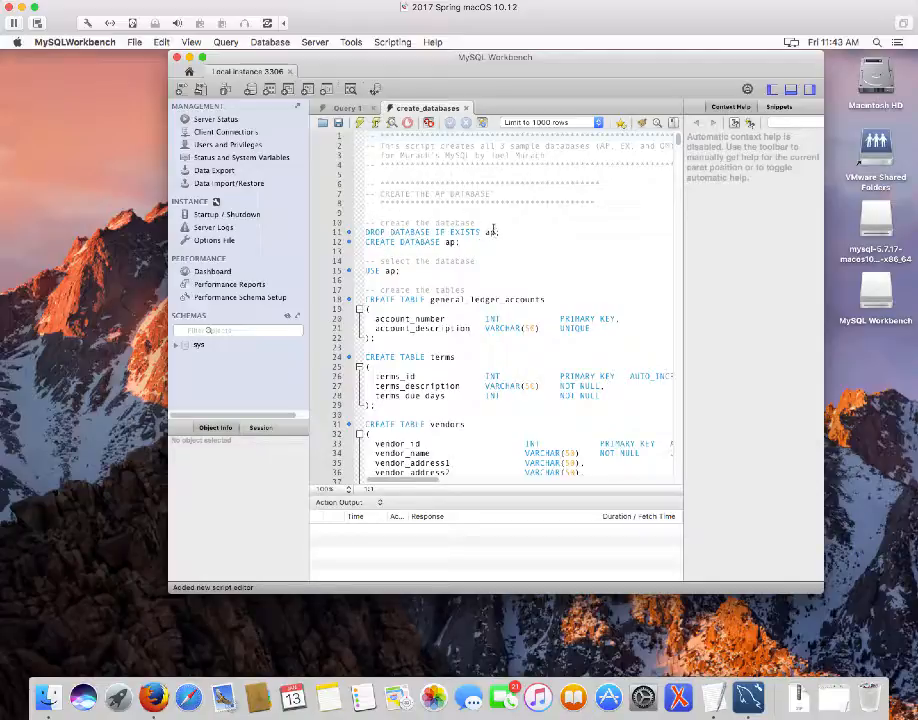
{"action": "left_click_drag", "start_coordinate": [499, 231], "coordinate": [360, 235]}
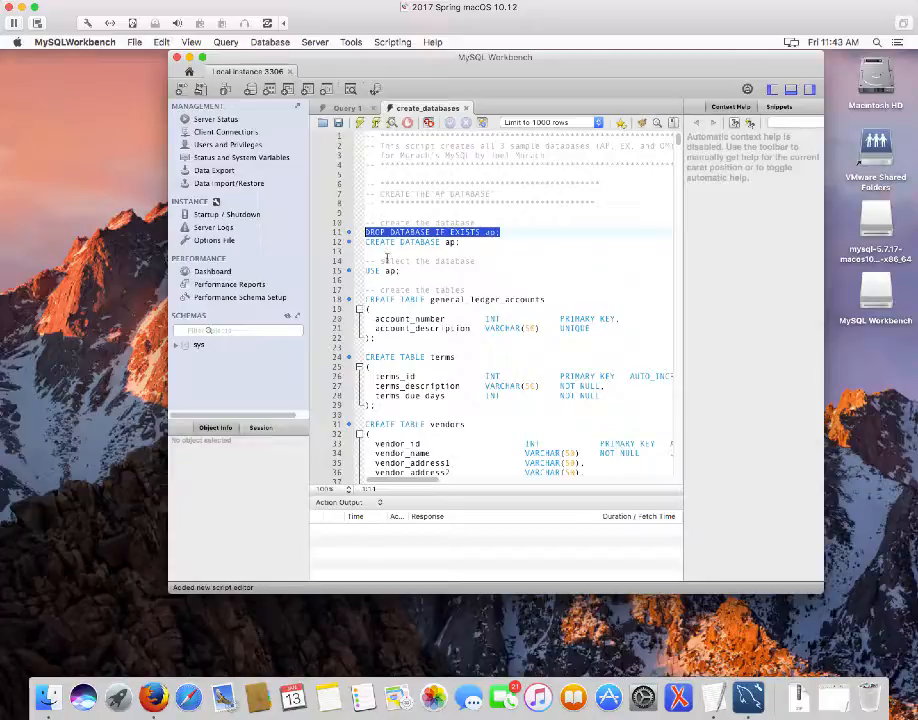
{"action": "left_click", "coordinate": [366, 137]}
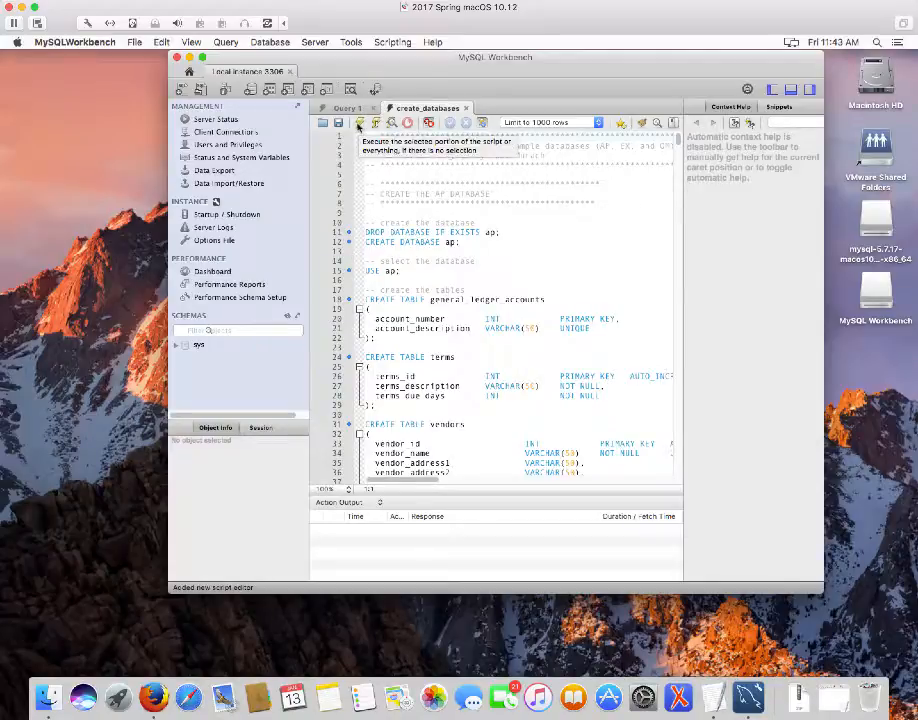
Execute the entire create_databases script and review the Action Output log of statement results
{"action": "left_click", "coordinate": [359, 125]}
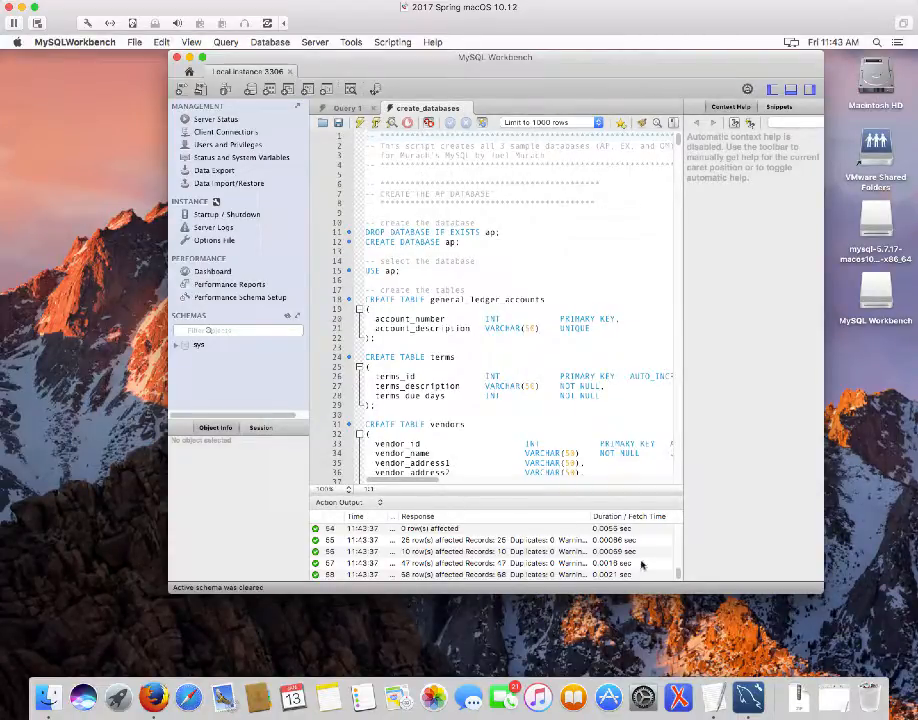
{"action": "scroll", "coordinate": [683, 550], "scroll_direction": "up", "scroll_amount": 15}
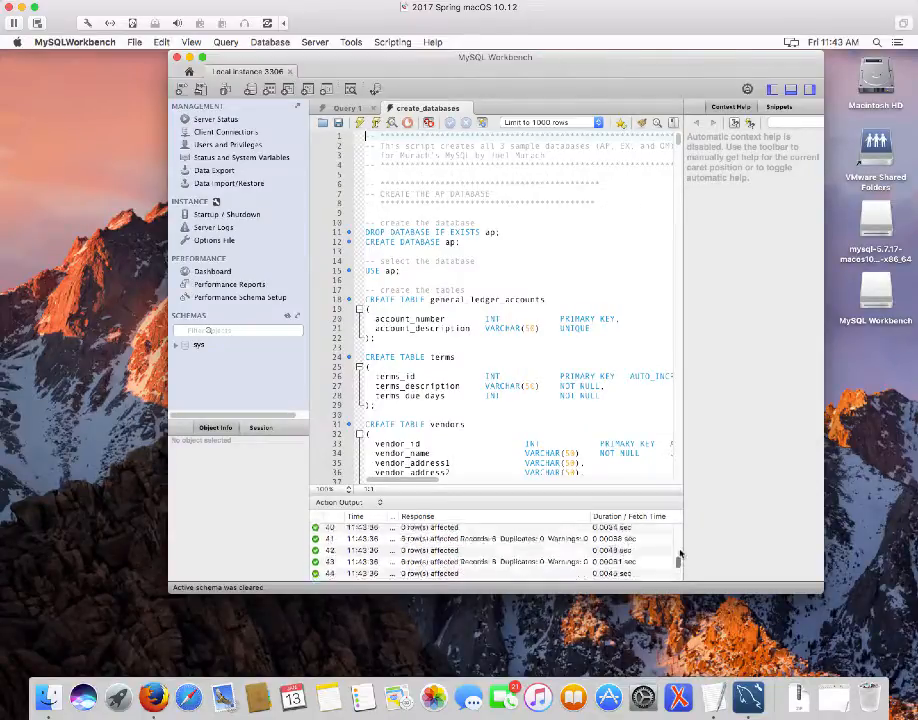
{"action": "scroll", "coordinate": [683, 550], "scroll_direction": "up", "scroll_amount": 4}
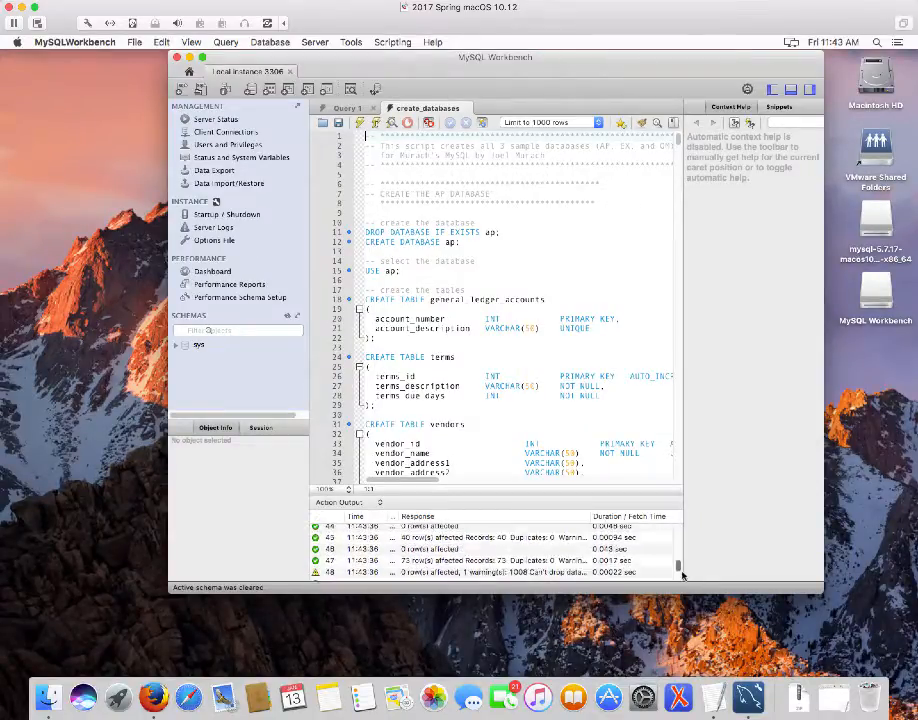
{"action": "scroll", "coordinate": [676, 550], "scroll_direction": "down", "scroll_amount": 16}
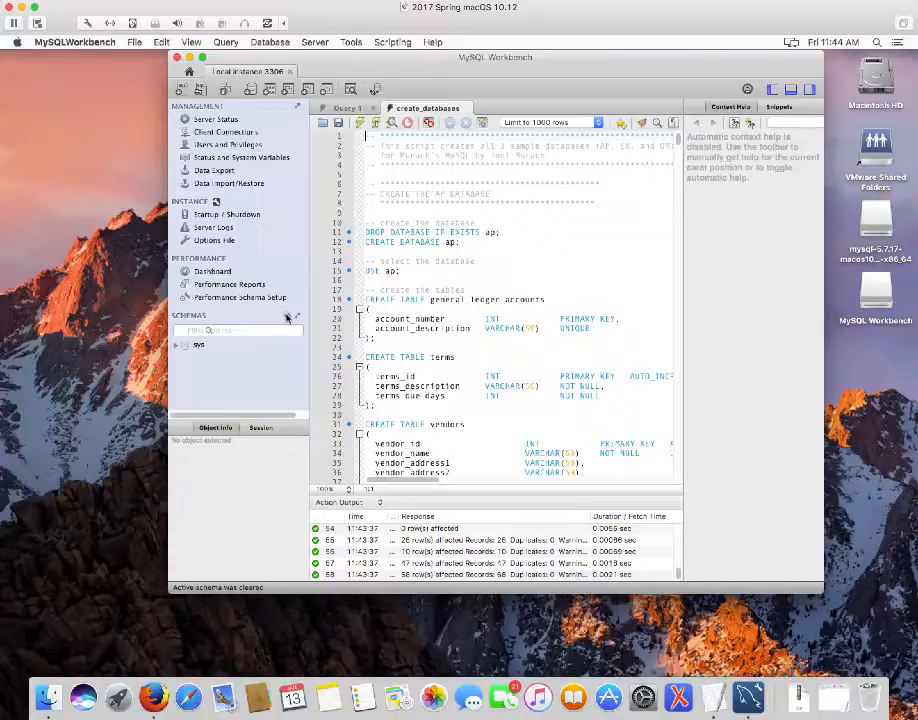
Refresh the Navigator's SCHEMAS list so ap, ex and om appear above sys
{"action": "left_click", "coordinate": [287, 318]}
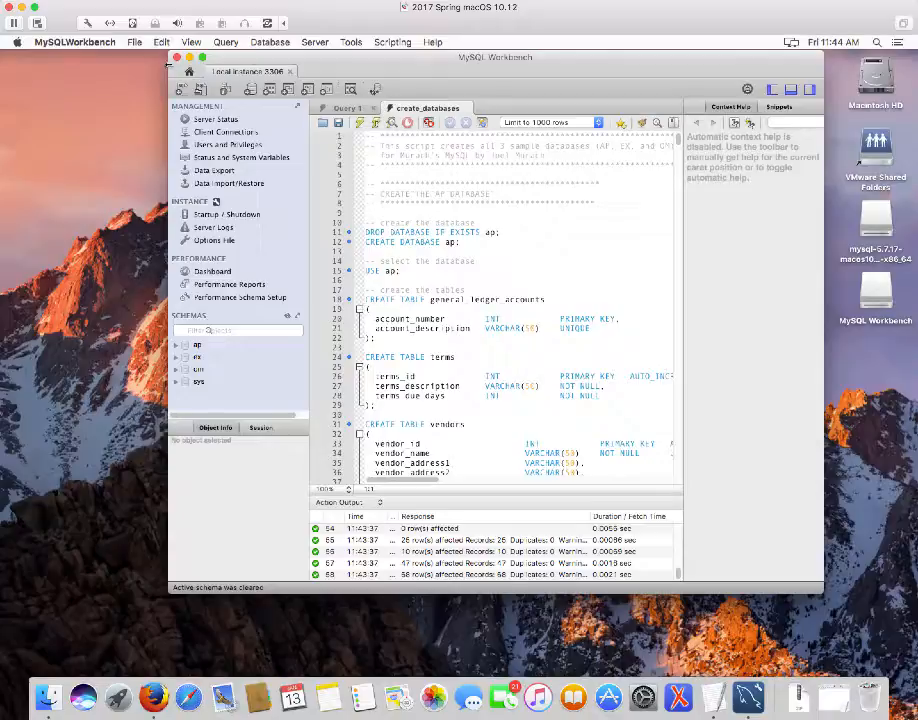
Enlarge the Workbench window left and down-right, then select and deselect the USE ap line 15
{"action": "left_click_drag", "start_coordinate": [167, 62], "coordinate": [17, 62]}
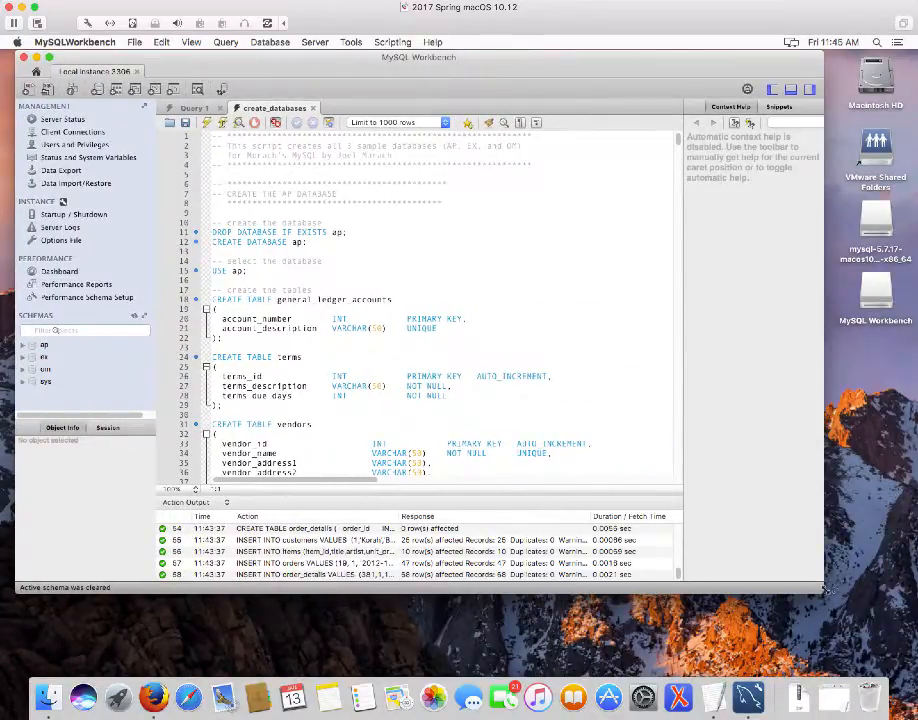
{"action": "left_click_drag", "start_coordinate": [823, 592], "coordinate": [888, 641]}
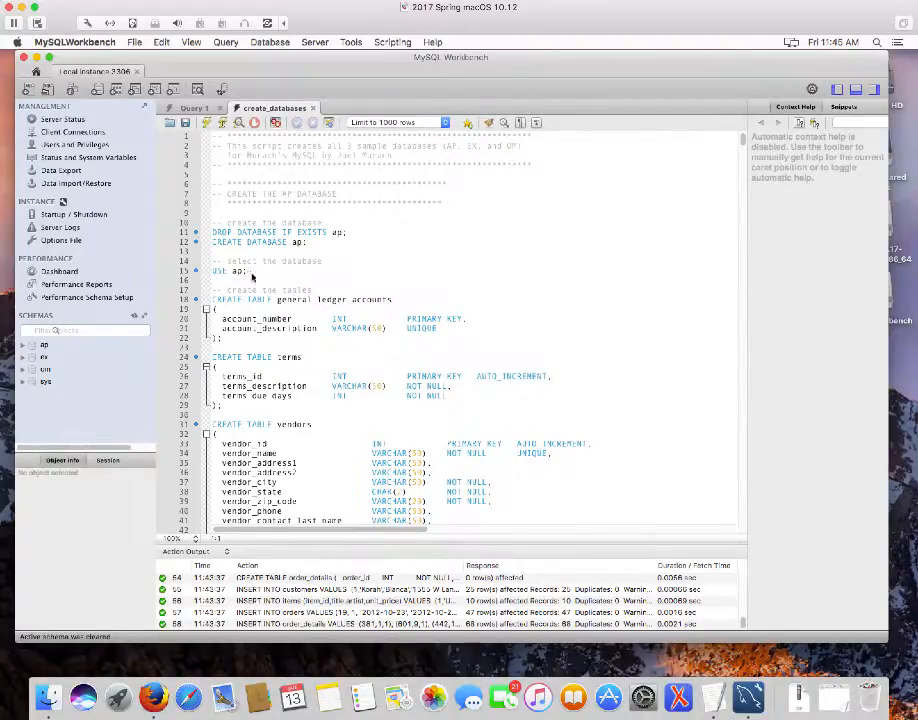
{"action": "left_click_drag", "start_coordinate": [251, 272], "coordinate": [197, 279]}
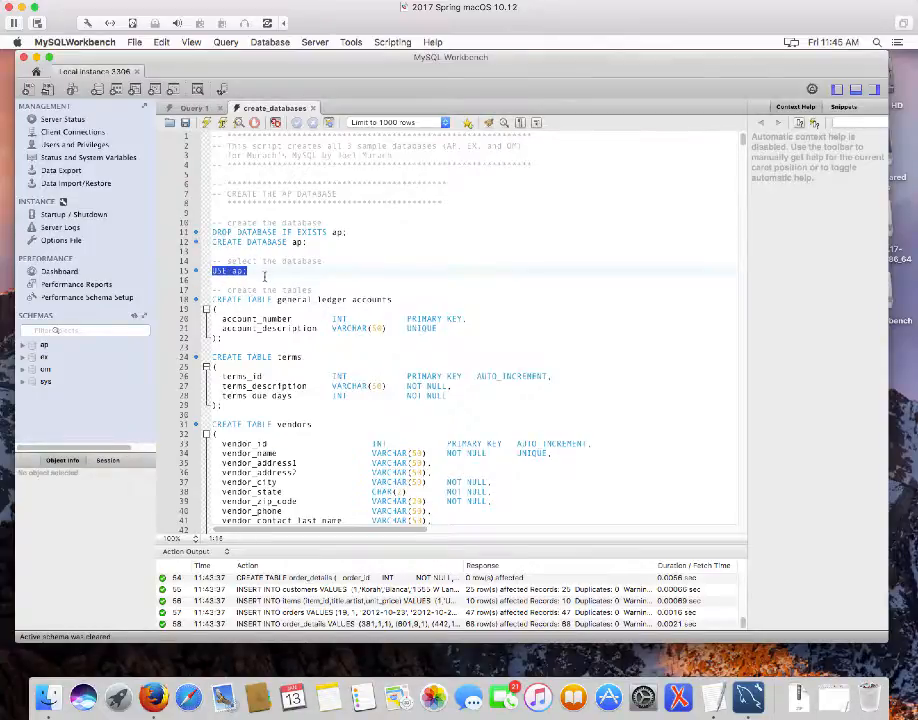
{"action": "left_click", "coordinate": [265, 277]}
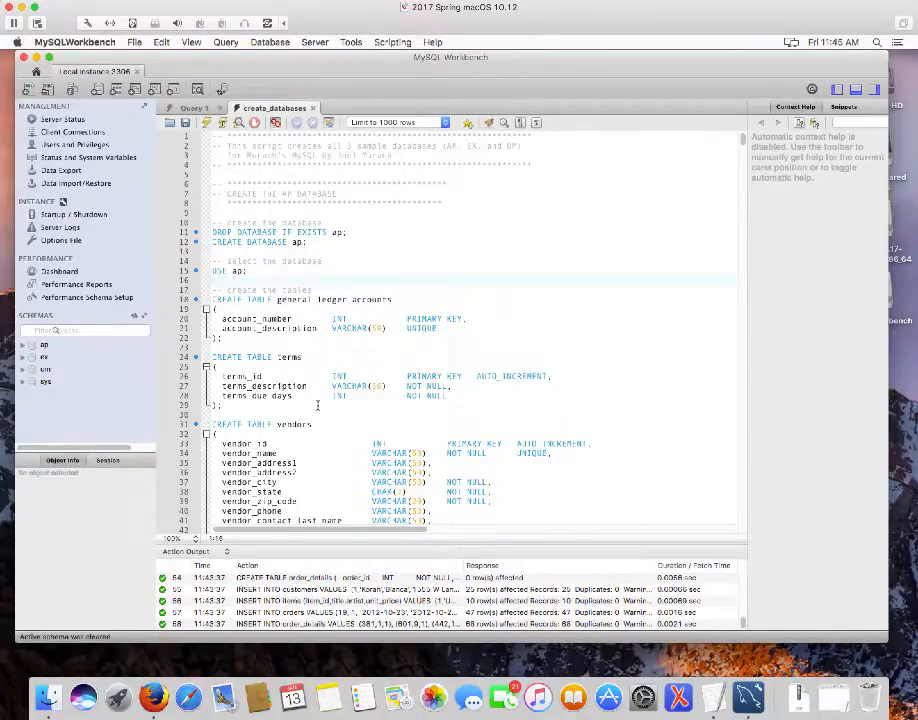
Set ap as the active default schema in the Navigator
{"action": "left_click", "coordinate": [43, 346]}
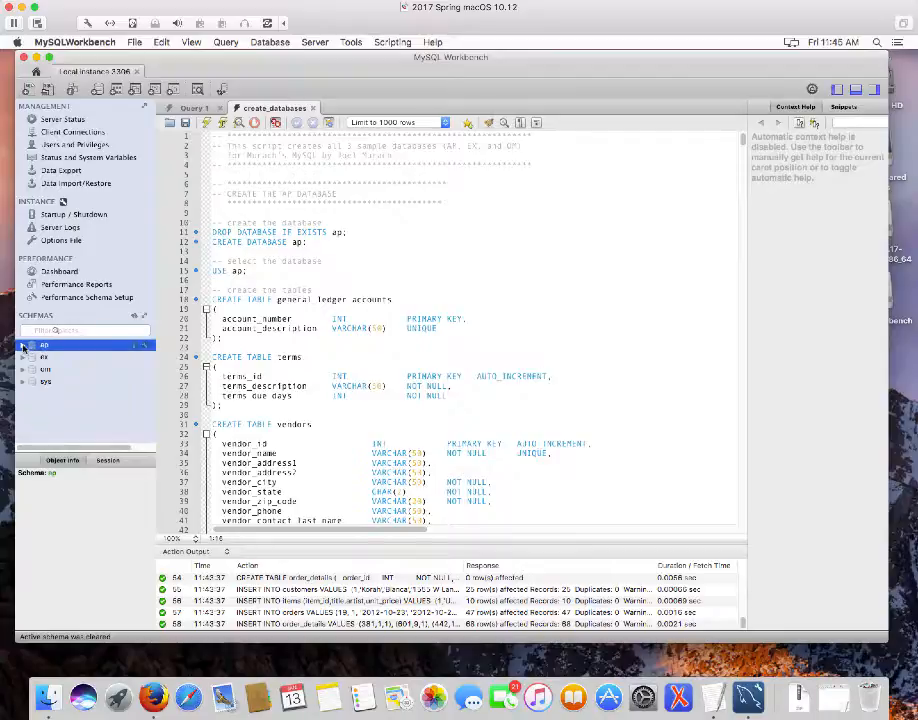
{"action": "left_click", "coordinate": [22, 346]}
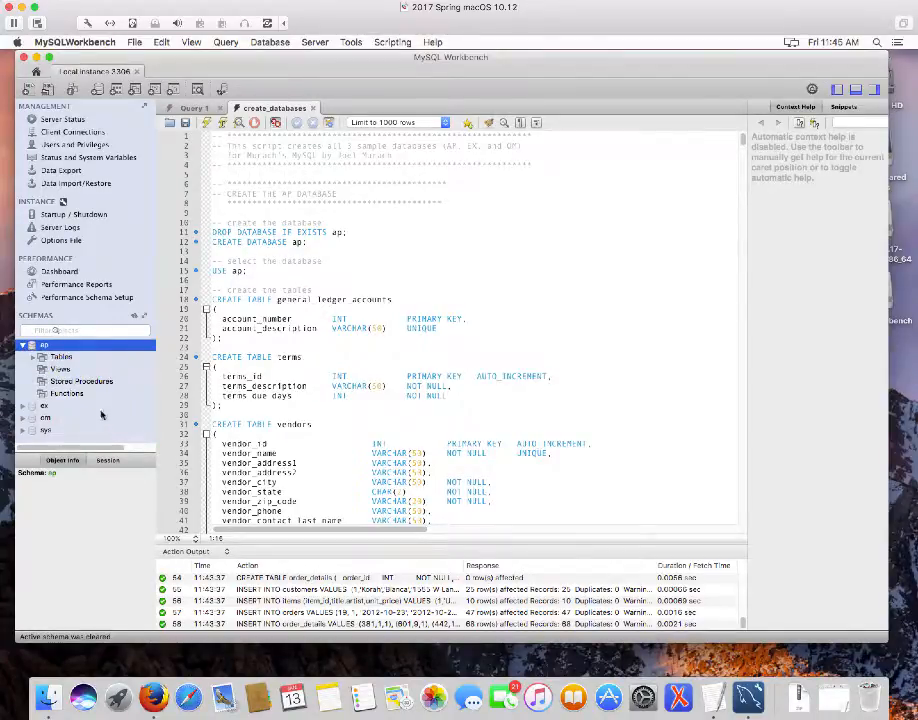
{"action": "left_click", "coordinate": [129, 507]}
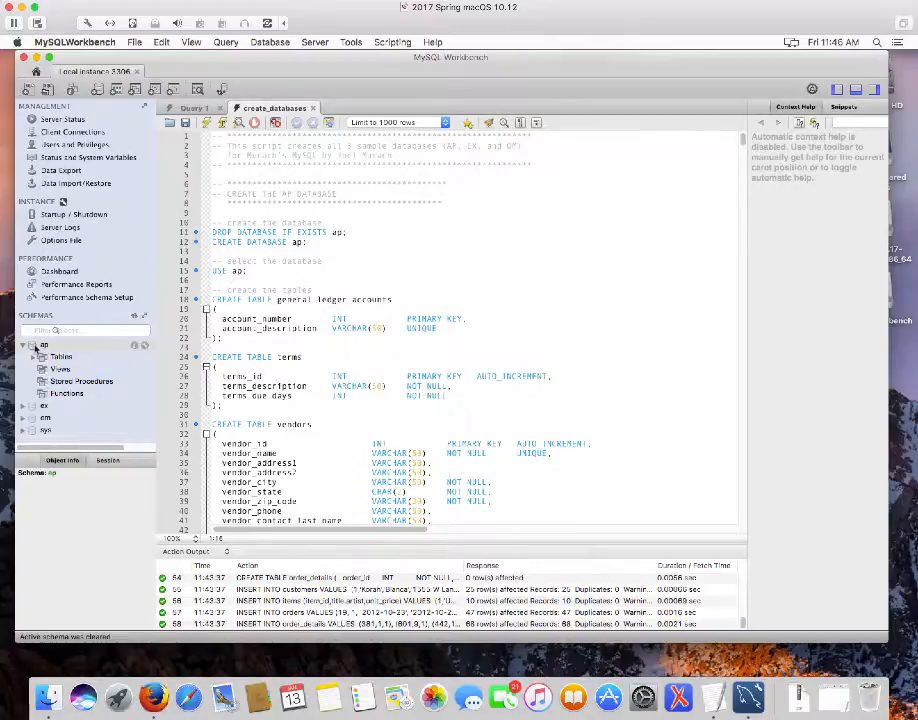
{"action": "double_click", "coordinate": [42, 345]}
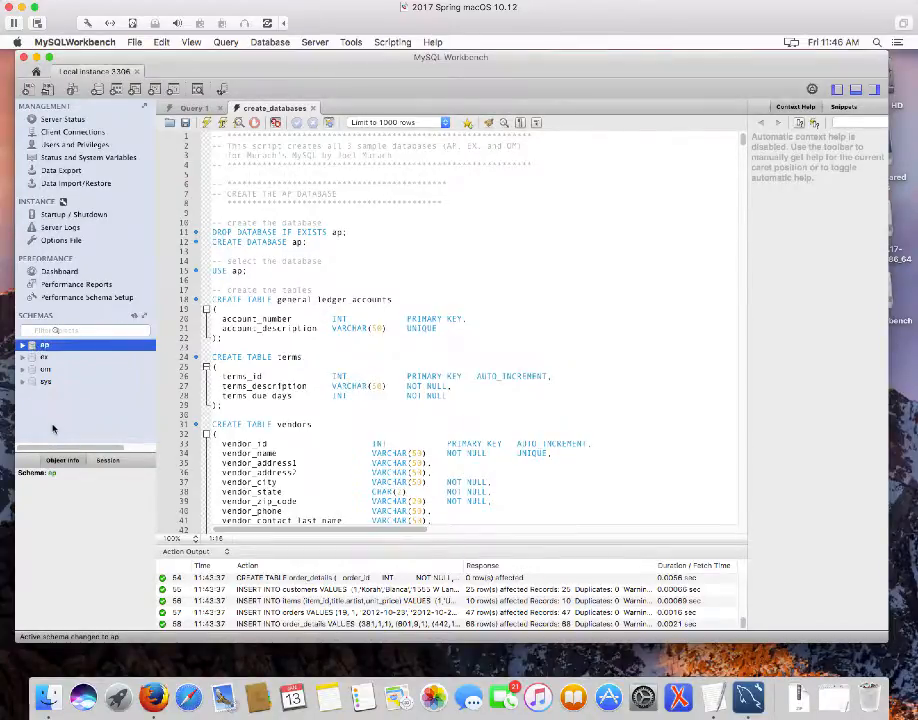
{"action": "left_click", "coordinate": [52, 415]}
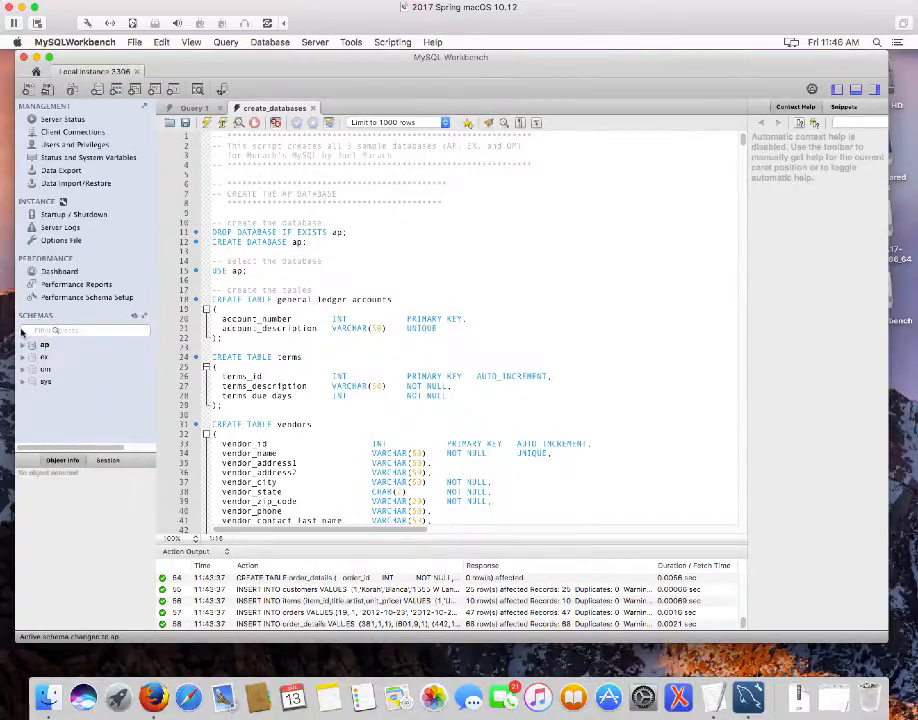
Expand ap's Tables node to list its seven tables, and enlarge the Navigator panel
{"action": "left_click", "coordinate": [22, 345]}
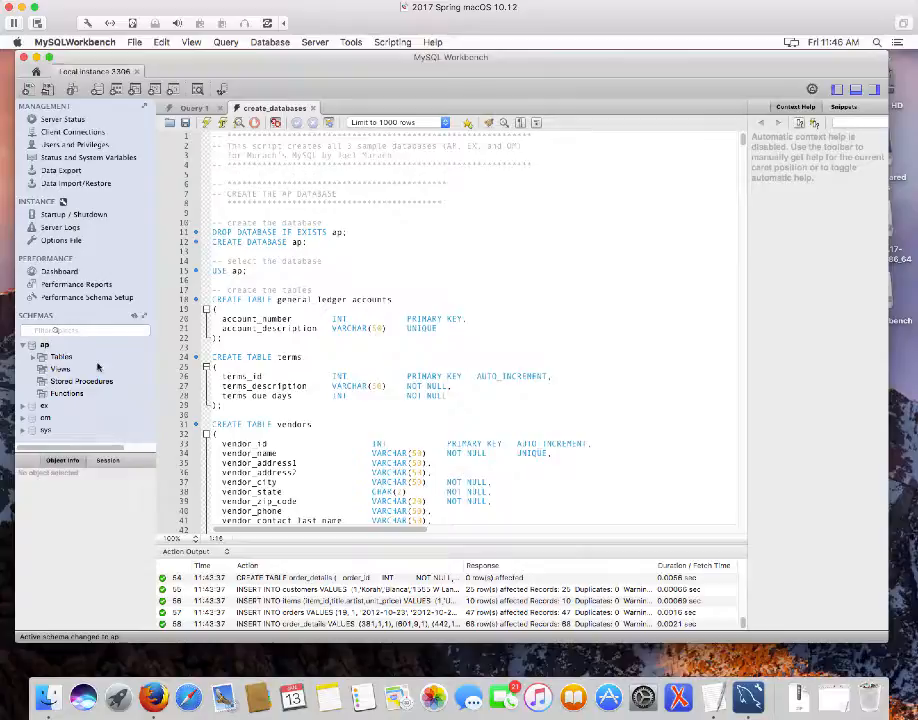
{"action": "left_click", "coordinate": [32, 358]}
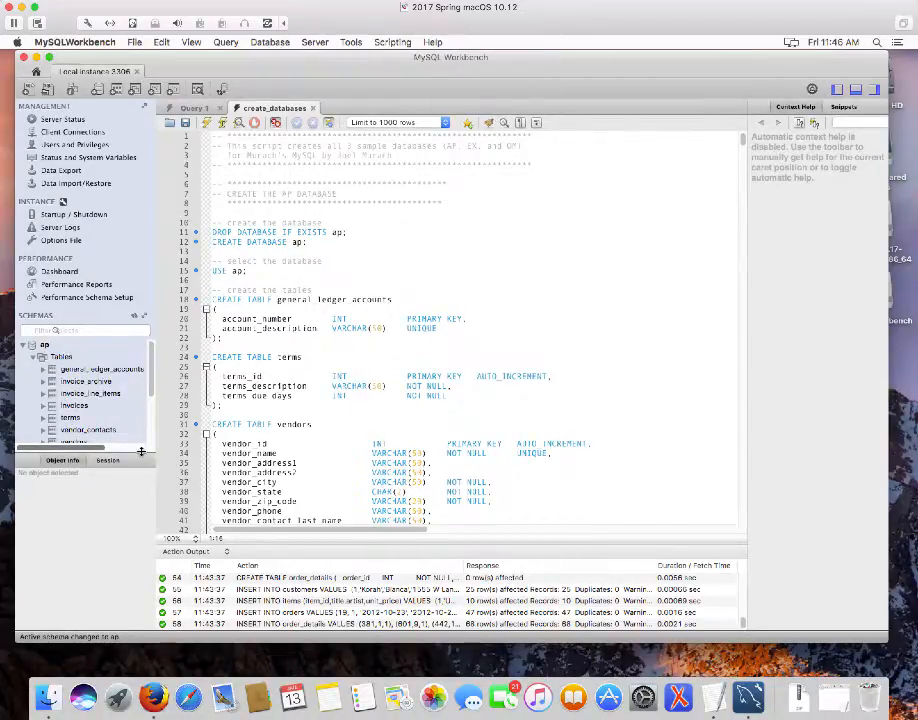
{"action": "left_click_drag", "start_coordinate": [141, 452], "coordinate": [143, 540]}
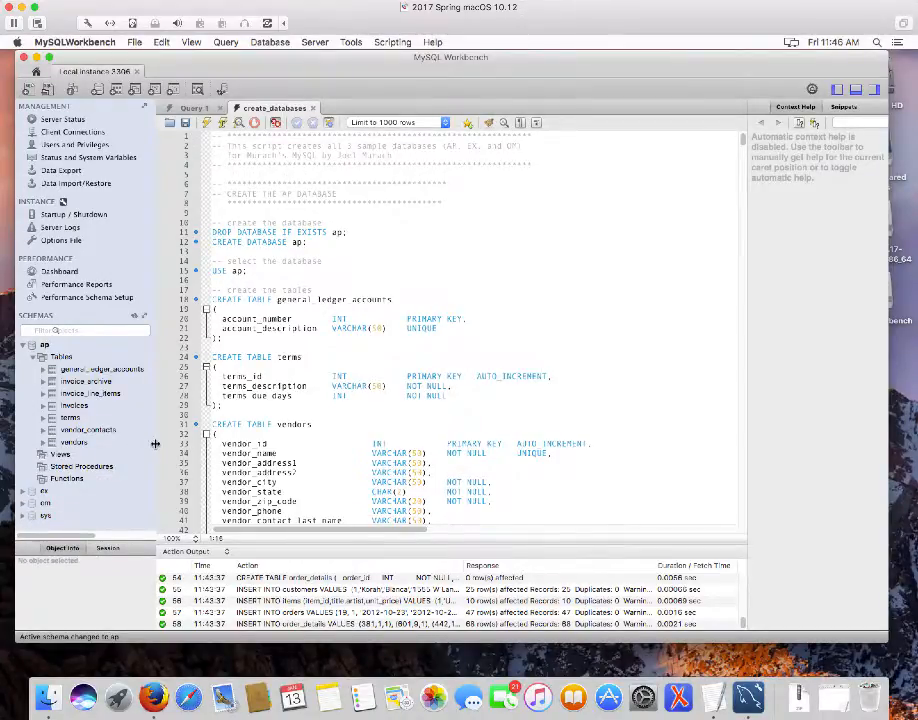
{"action": "left_click_drag", "start_coordinate": [155, 444], "coordinate": [180, 448]}
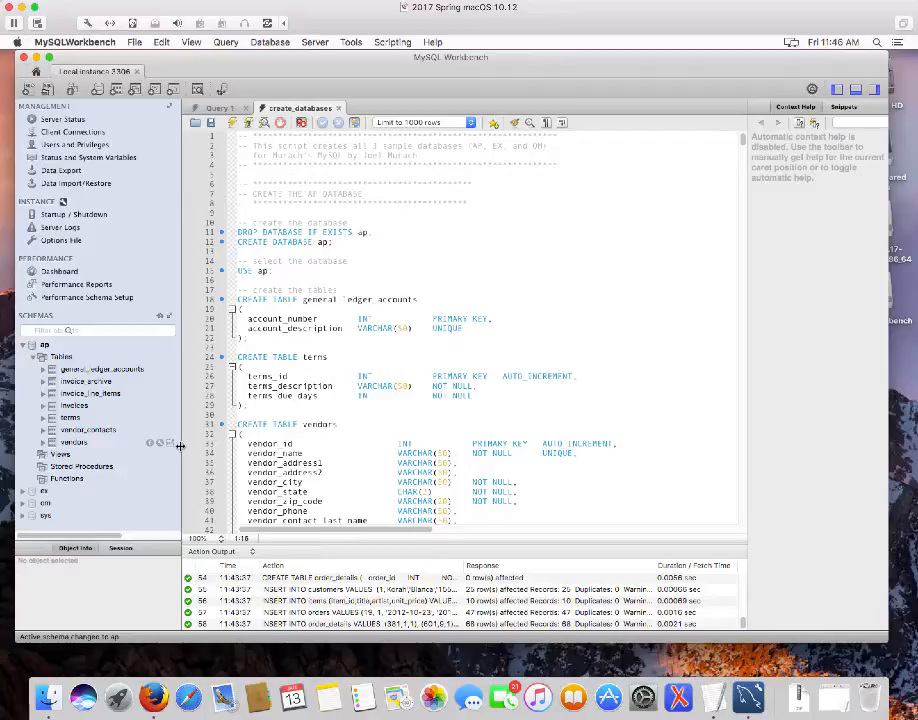
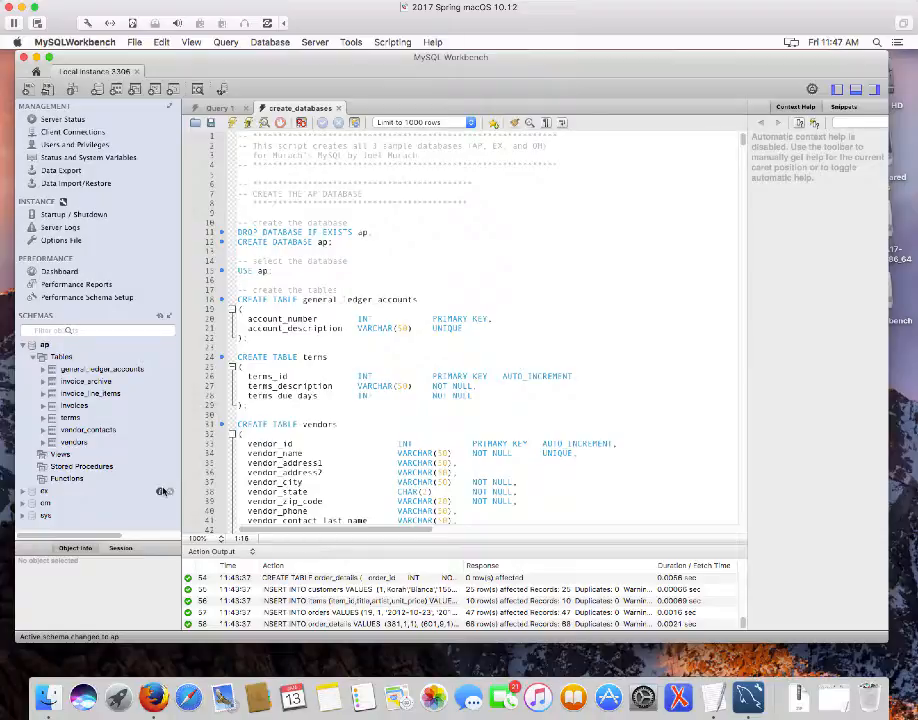
Select the invoices table under ap to show its column details in Object Info
{"action": "left_click", "coordinate": [72, 406]}
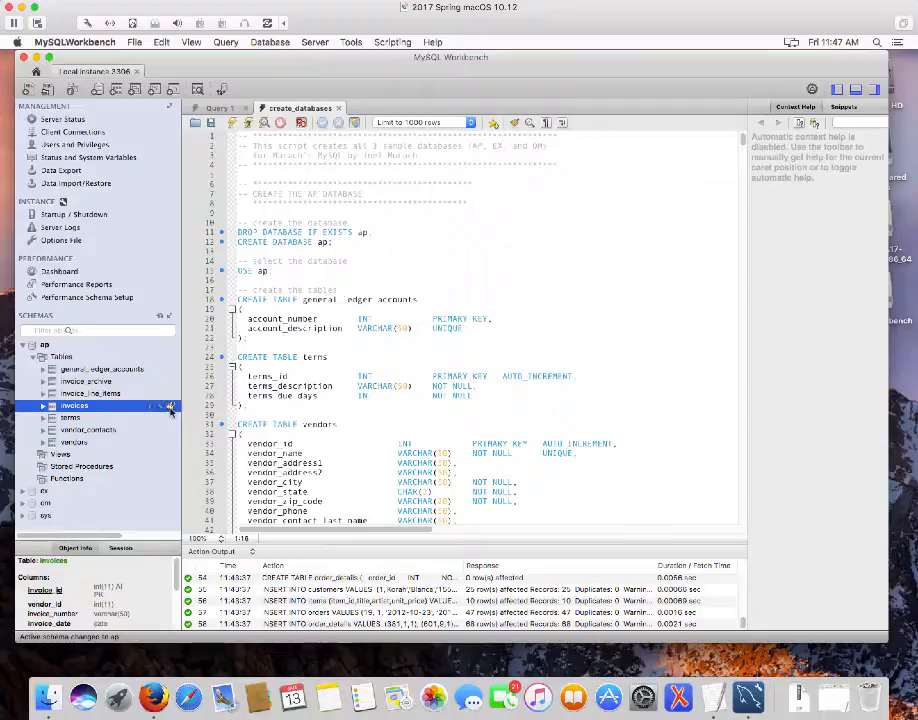
Show all 114 rows of ap.invoices in a new query tab and scroll through them
{"action": "left_click", "coordinate": [170, 407]}
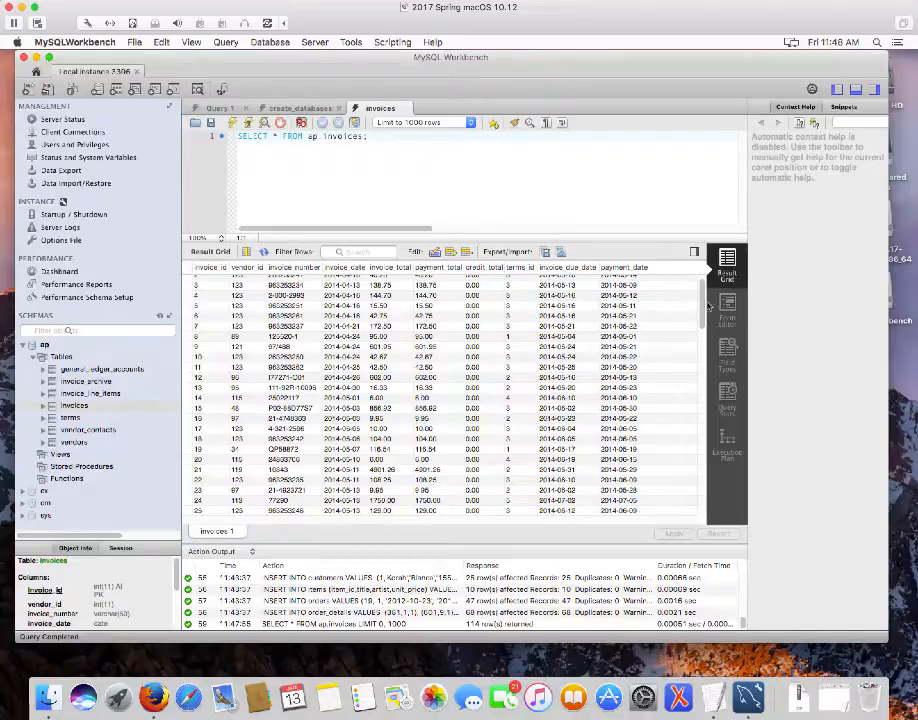
{"action": "scroll", "coordinate": [703, 300], "scroll_direction": "up", "scroll_amount": 2}
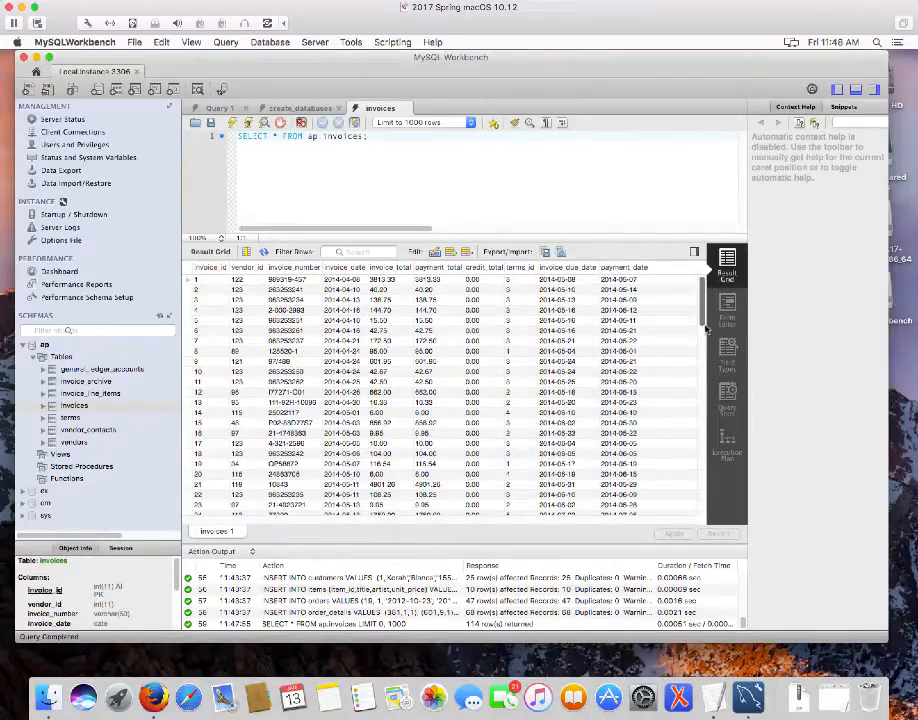
{"action": "scroll", "coordinate": [705, 283], "scroll_direction": "down", "scroll_amount": 10}
{"action": "scroll", "coordinate": [703, 390], "scroll_direction": "down", "scroll_amount": 15}
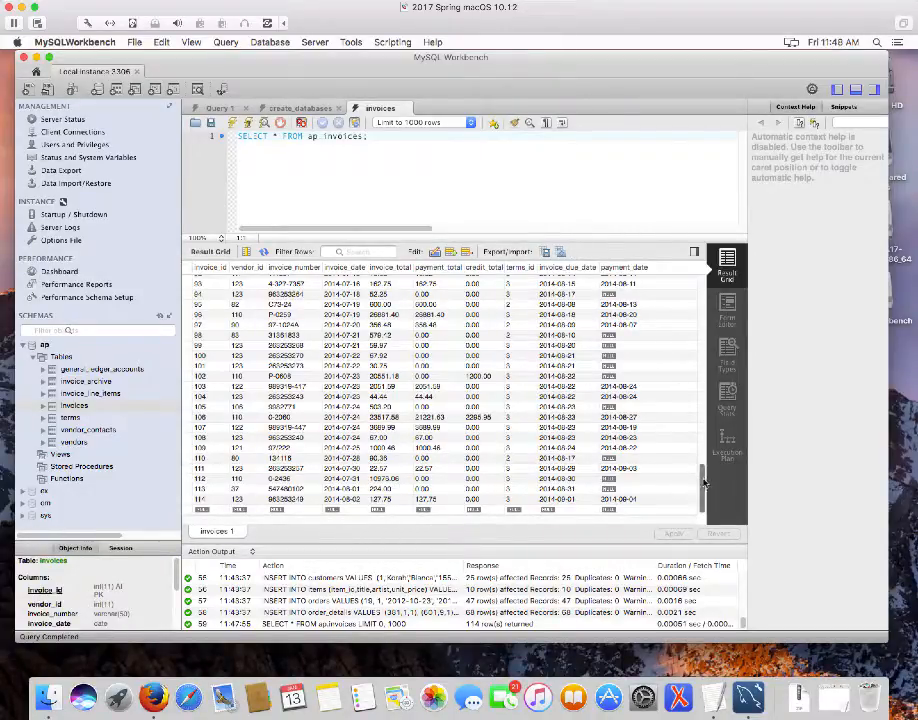
{"action": "scroll", "coordinate": [663, 286], "scroll_direction": "up", "scroll_amount": 10}
{"action": "scroll", "coordinate": [663, 286], "scroll_direction": "up", "scroll_amount": 3}
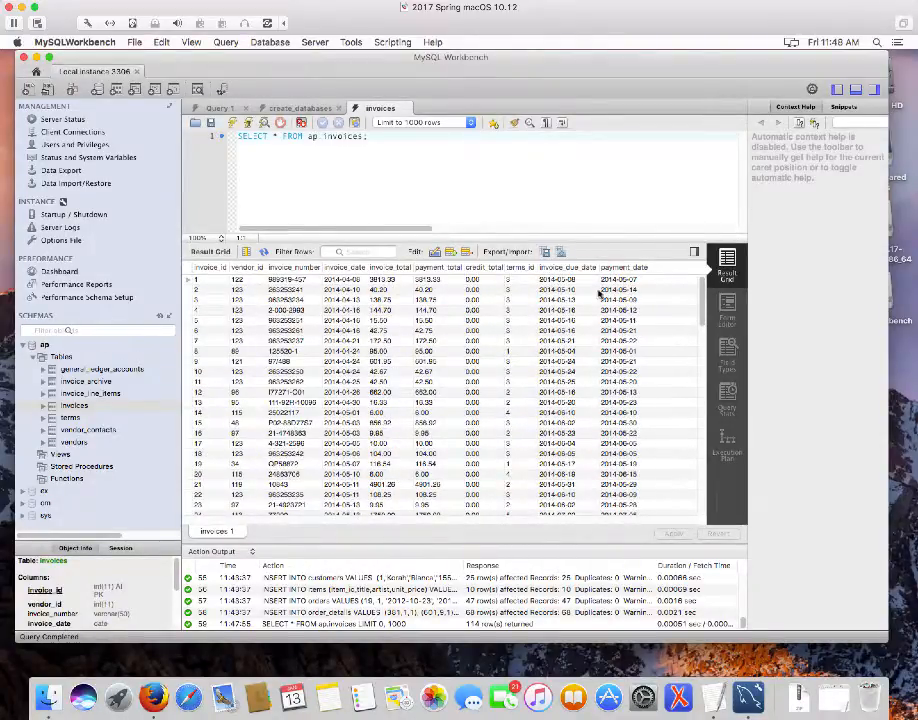
{"action": "mouse_move", "coordinate": [75, 443]}
Show all 122 rows of ap.vendors in a new query tab and scroll the result grid
{"action": "left_click", "coordinate": [169, 444]}
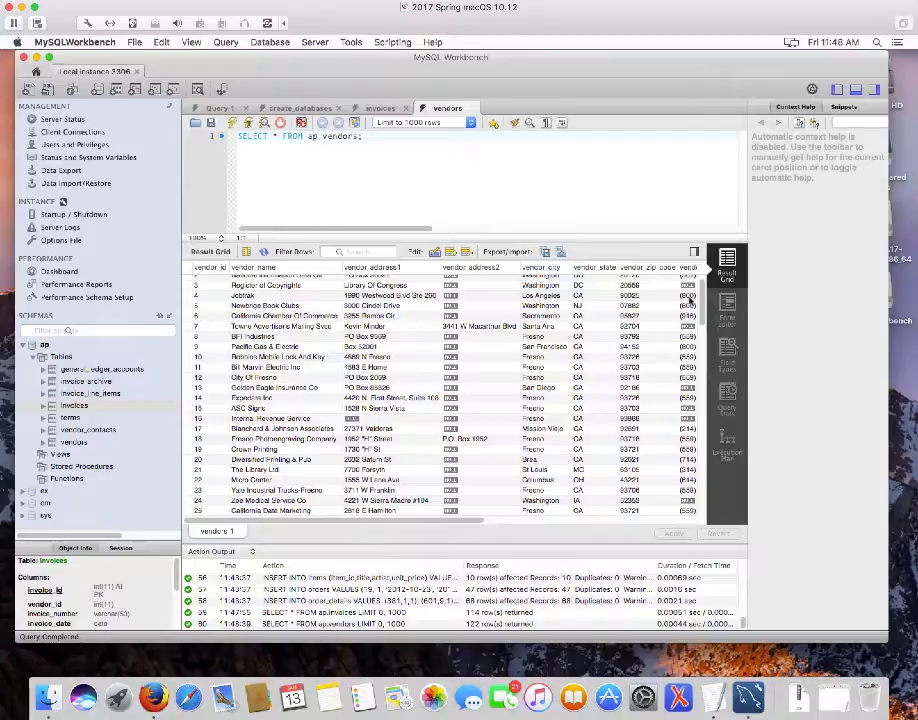
{"action": "scroll", "coordinate": [700, 360], "scroll_direction": "down", "scroll_amount": 4}
{"action": "left_click_drag", "start_coordinate": [716, 363], "coordinate": [733, 287]}
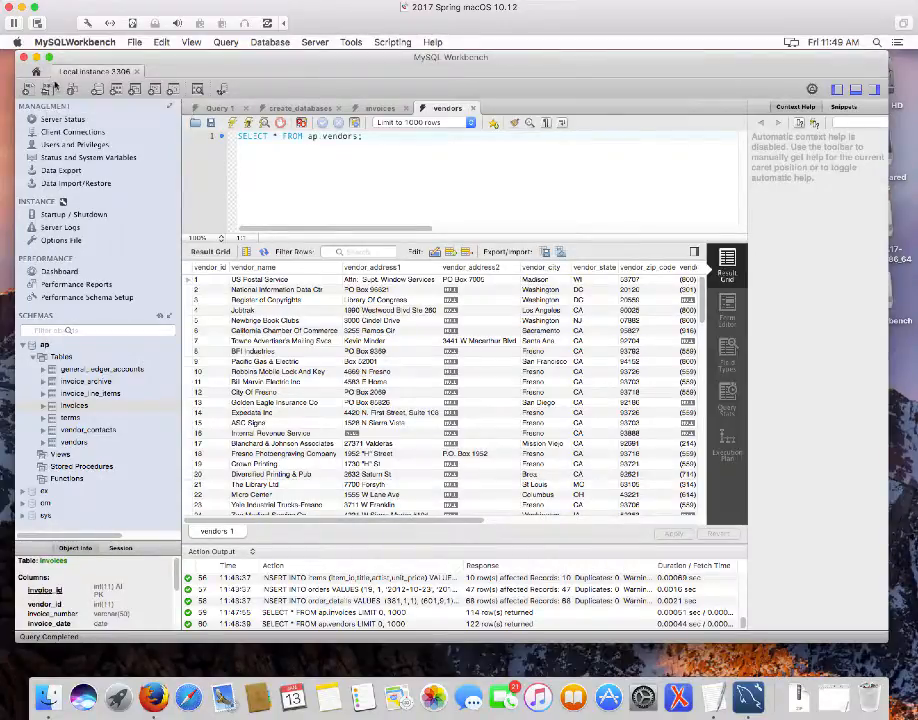
{"action": "left_click", "coordinate": [47, 89]}
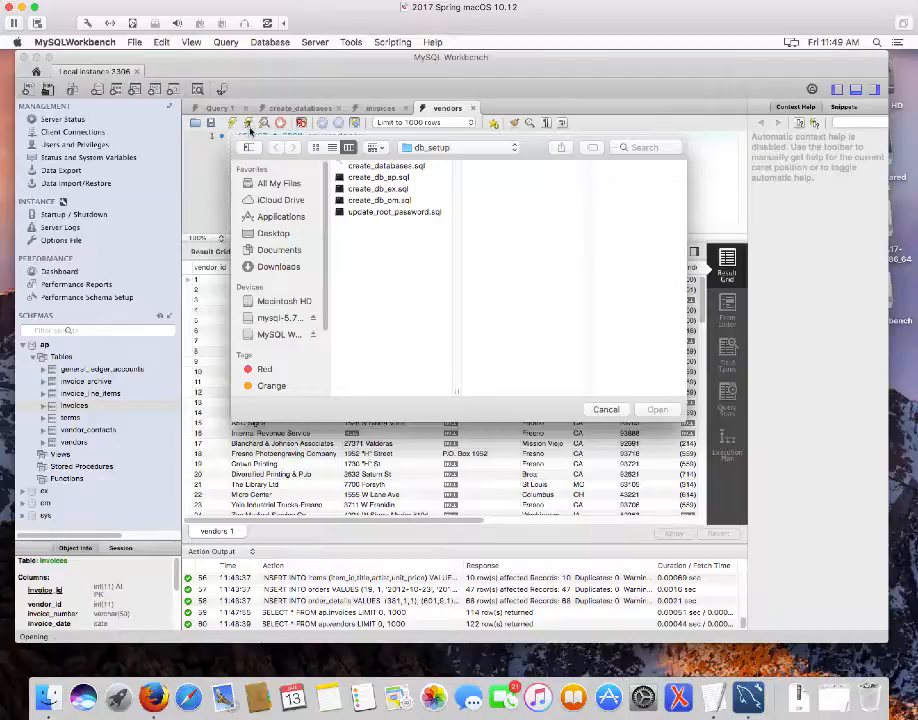
Browse to mysql > book_scripts > ch03 and open 3-06.sql
{"action": "left_click", "coordinate": [515, 149]}
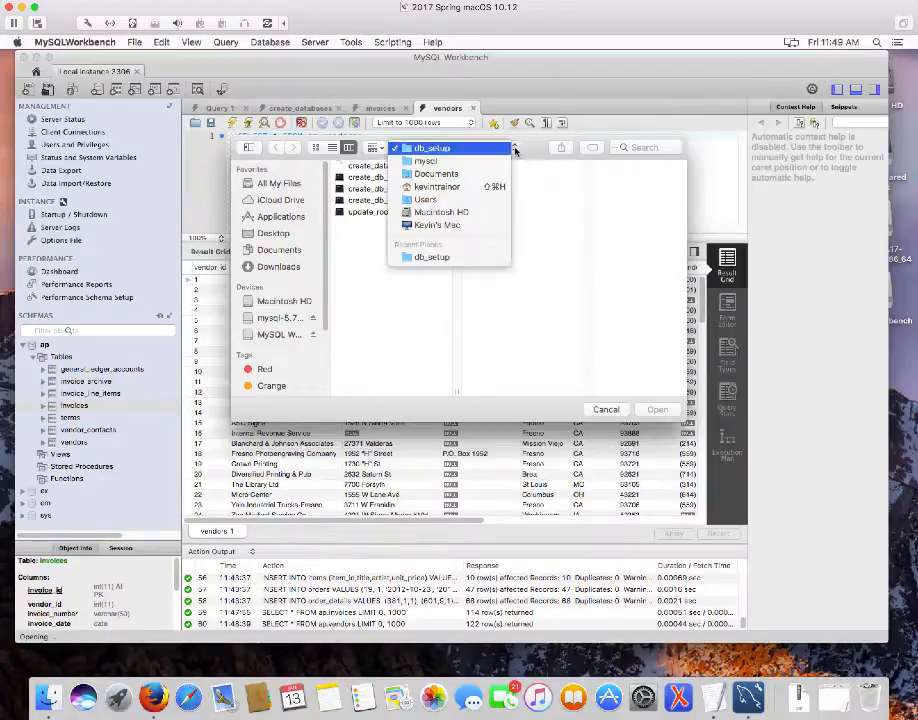
{"action": "left_click", "coordinate": [430, 161]}
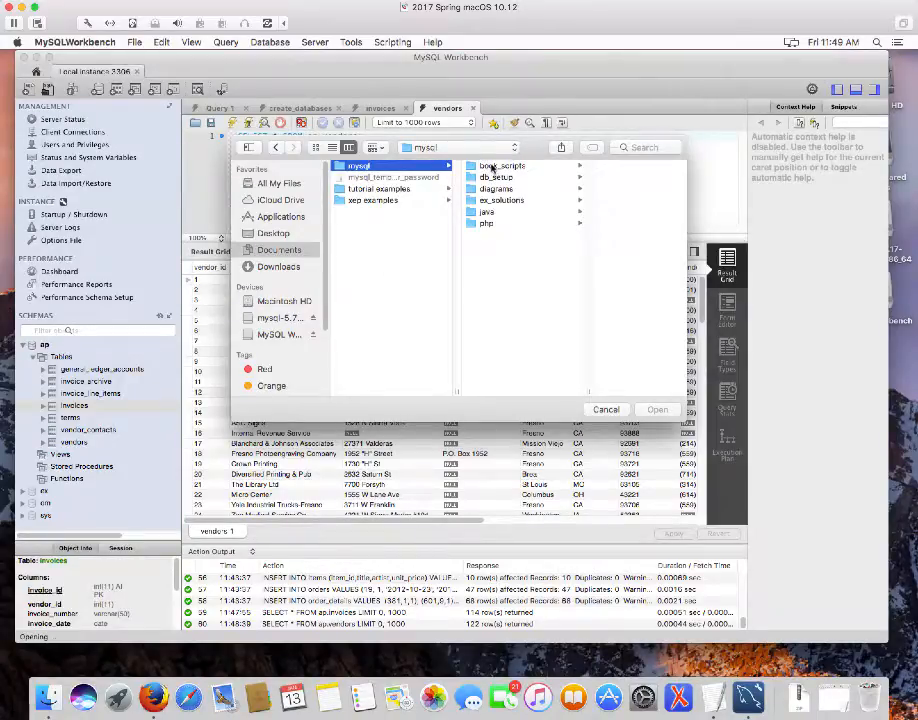
{"action": "left_click", "coordinate": [491, 167]}
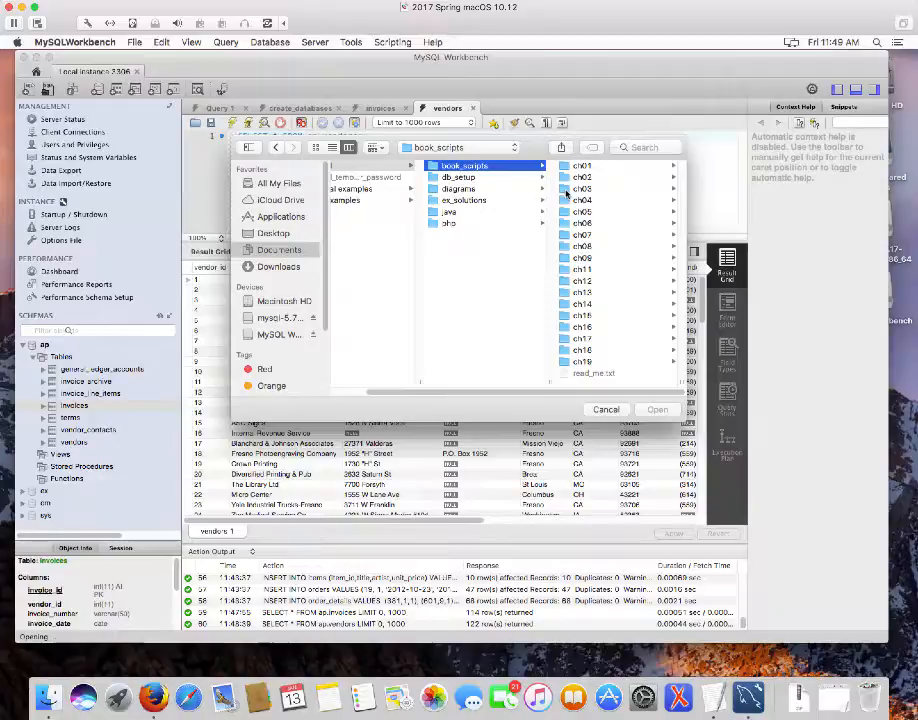
{"action": "left_click", "coordinate": [566, 190]}
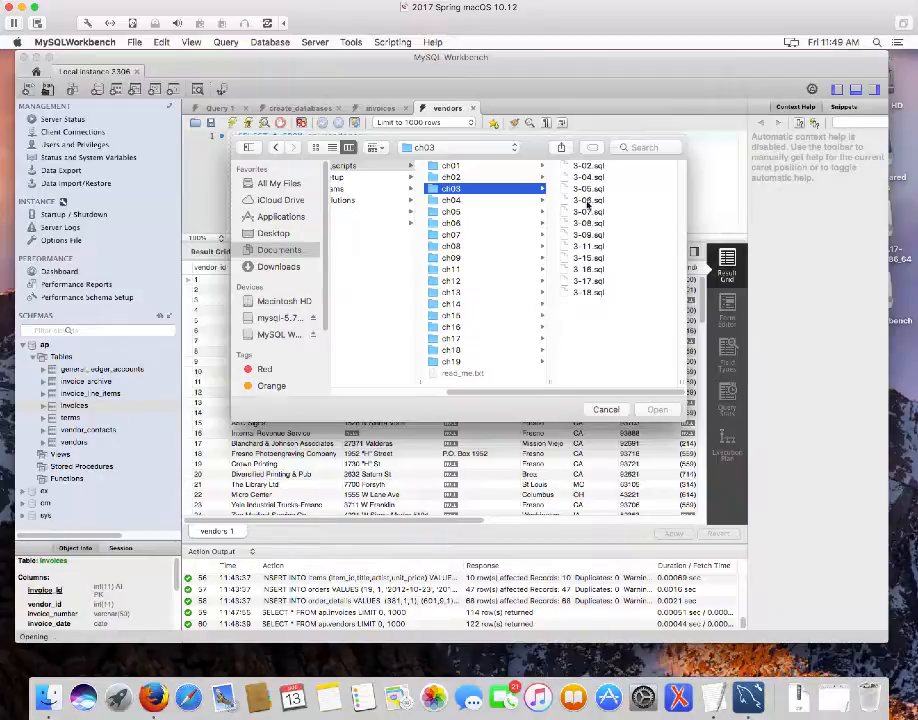
{"action": "double_click", "coordinate": [587, 201]}
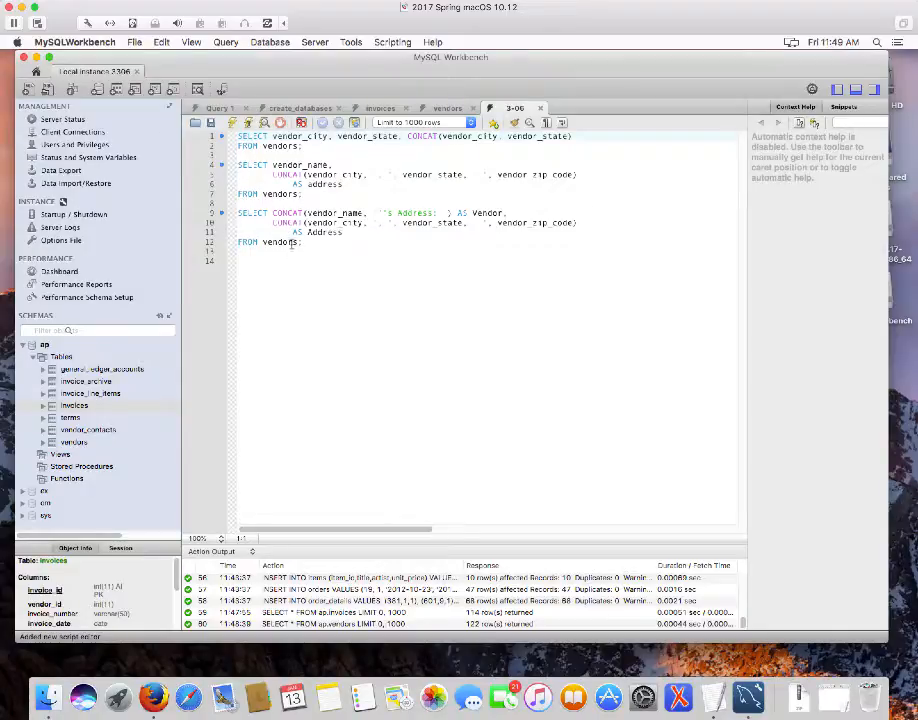
Run the three 3-06 CONCAT queries, listing 122 vendors with formatted addresses
{"action": "left_click", "coordinate": [234, 123]}
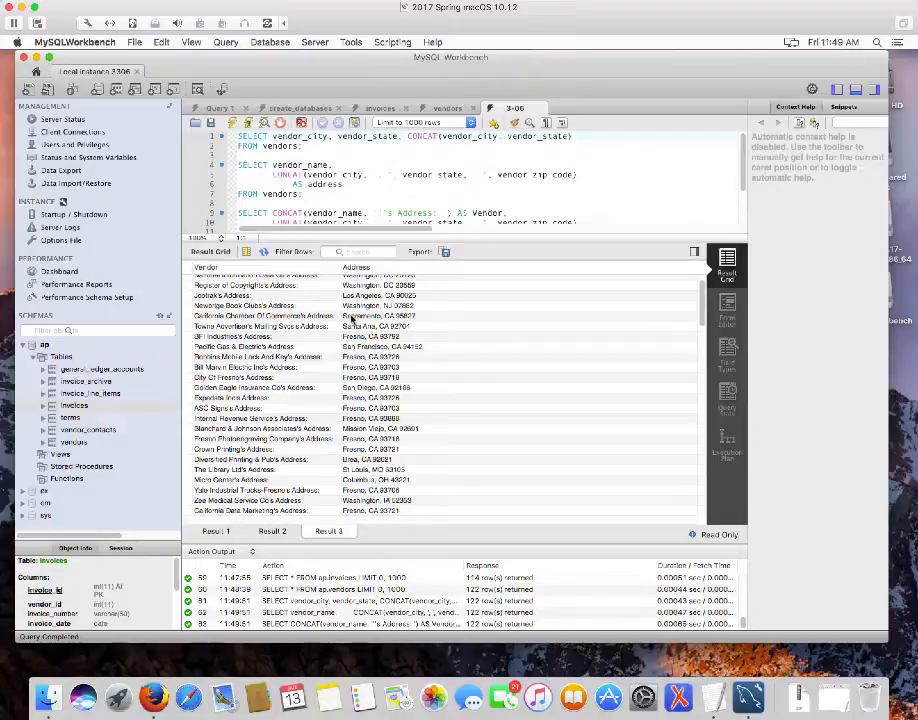
{"action": "left_click", "coordinate": [45, 91]}
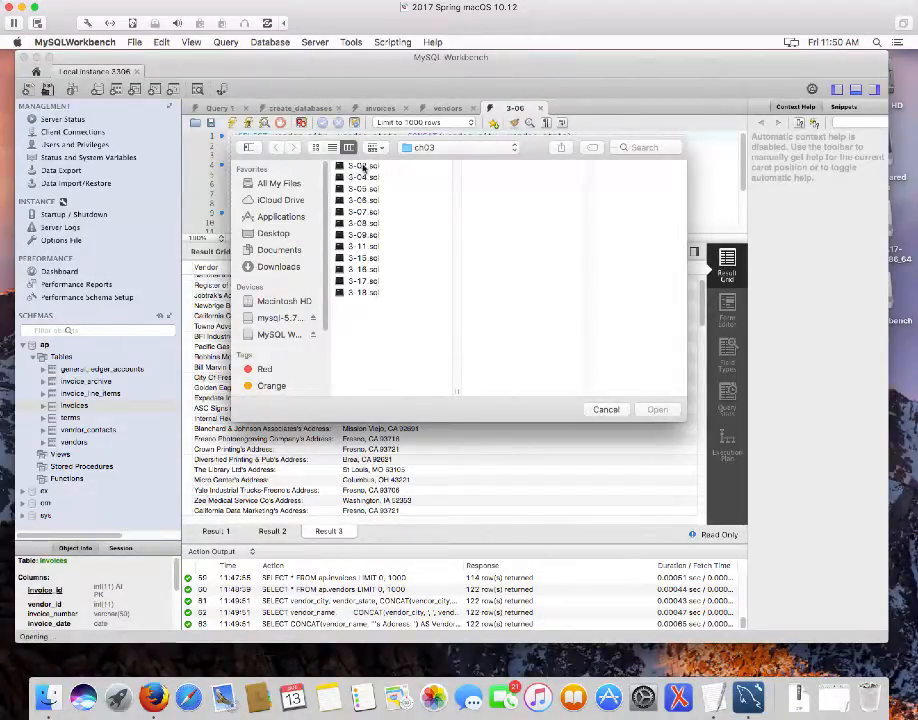
Preview 3-02.sql in the ch03 folder and open it in a new tab
{"action": "left_click", "coordinate": [362, 167]}
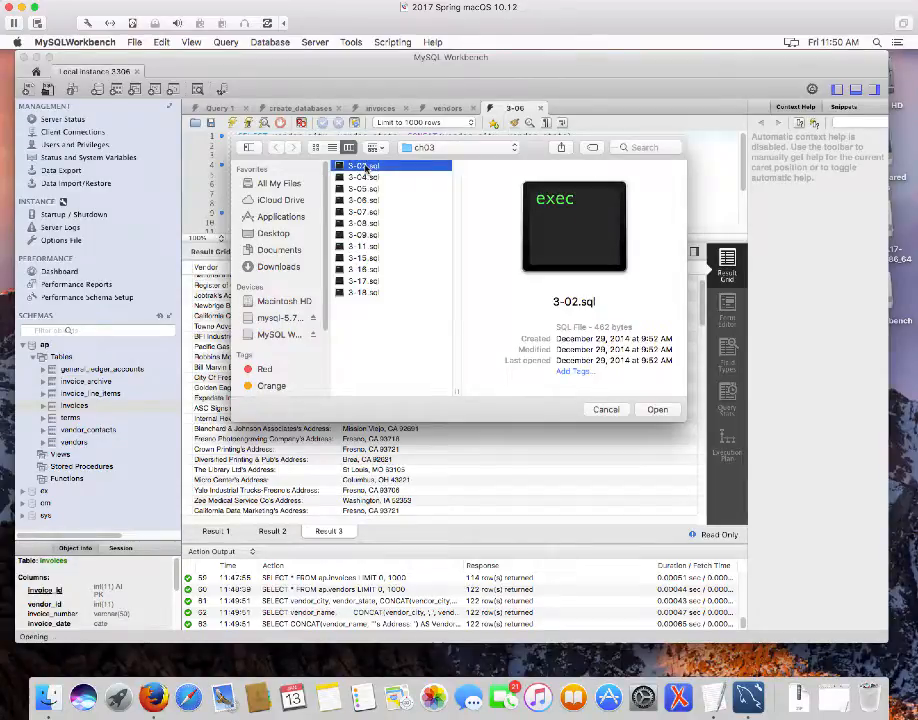
{"action": "double_click", "coordinate": [364, 167]}
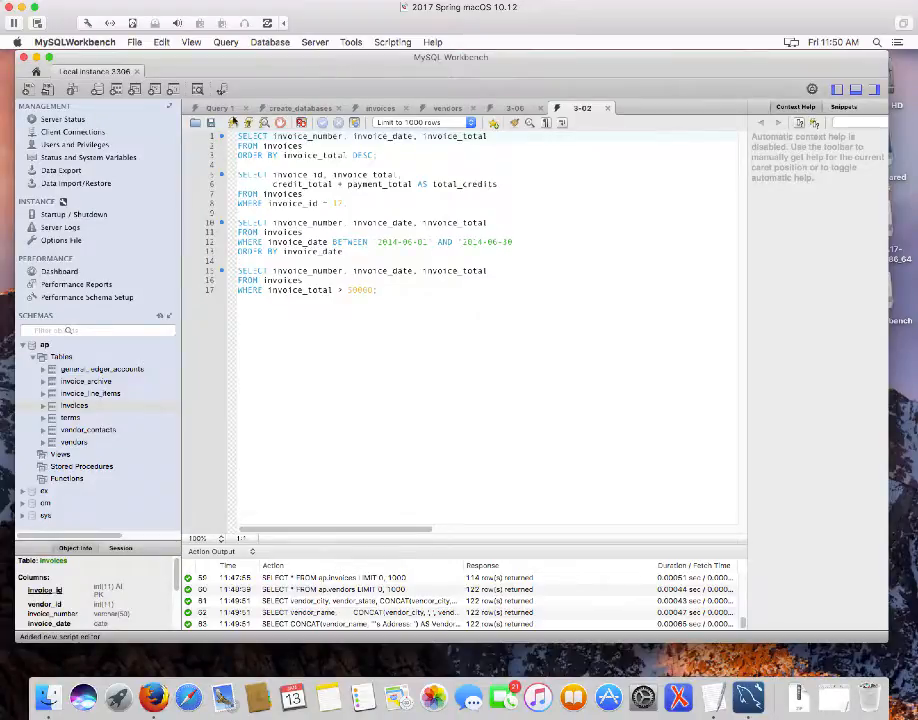
Run the four 3-02 invoice queries, returning 114, 1, 37 and 0 rows
{"action": "left_click", "coordinate": [296, 282]}
{"action": "left_click", "coordinate": [232, 123]}
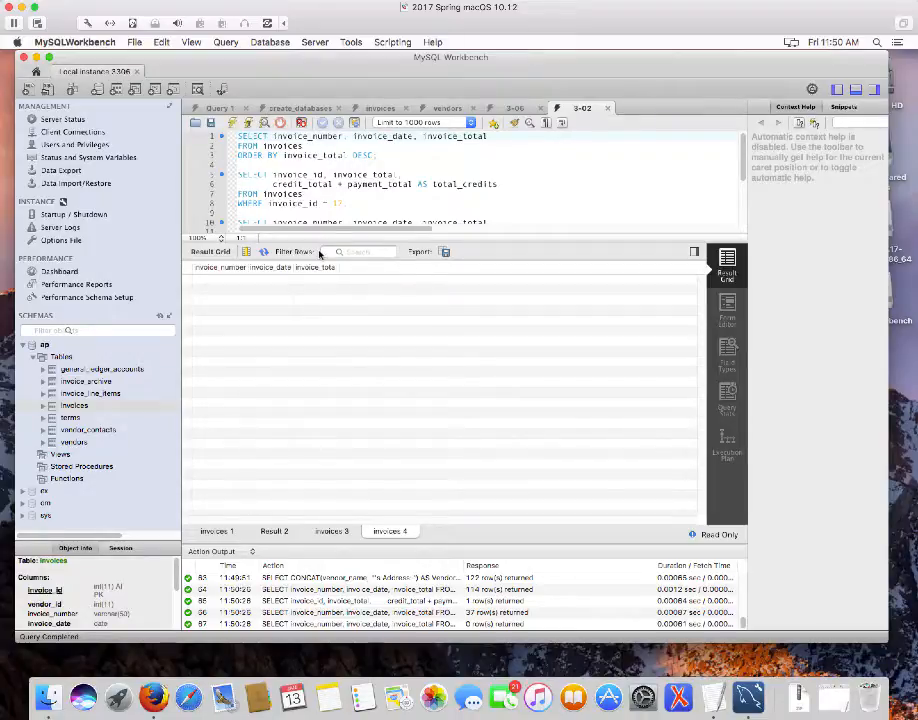
{"action": "left_click", "coordinate": [459, 195]}
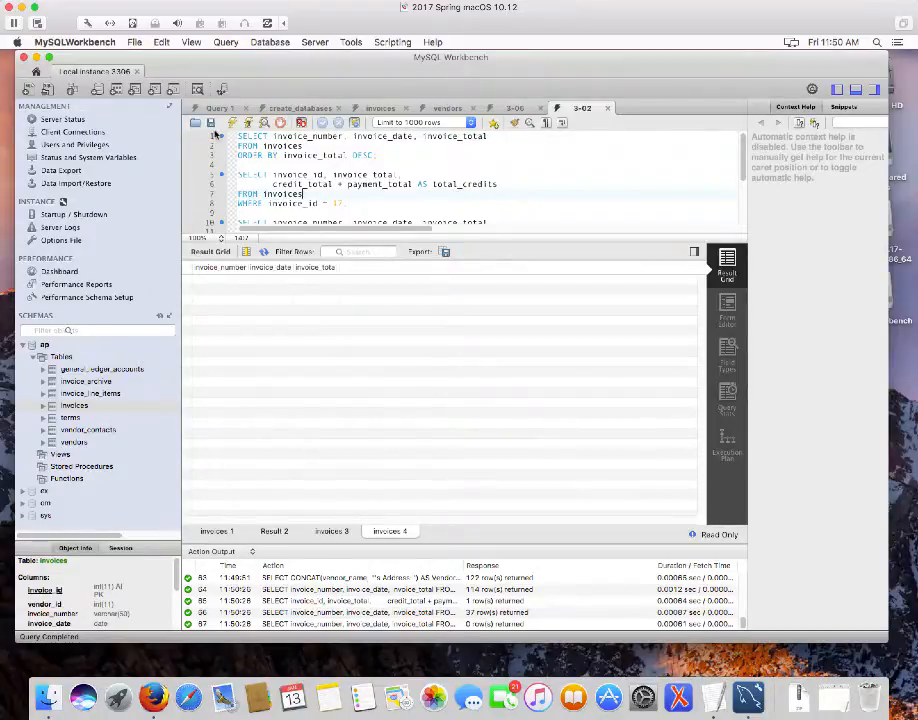
{"action": "left_click", "coordinate": [44, 90]}
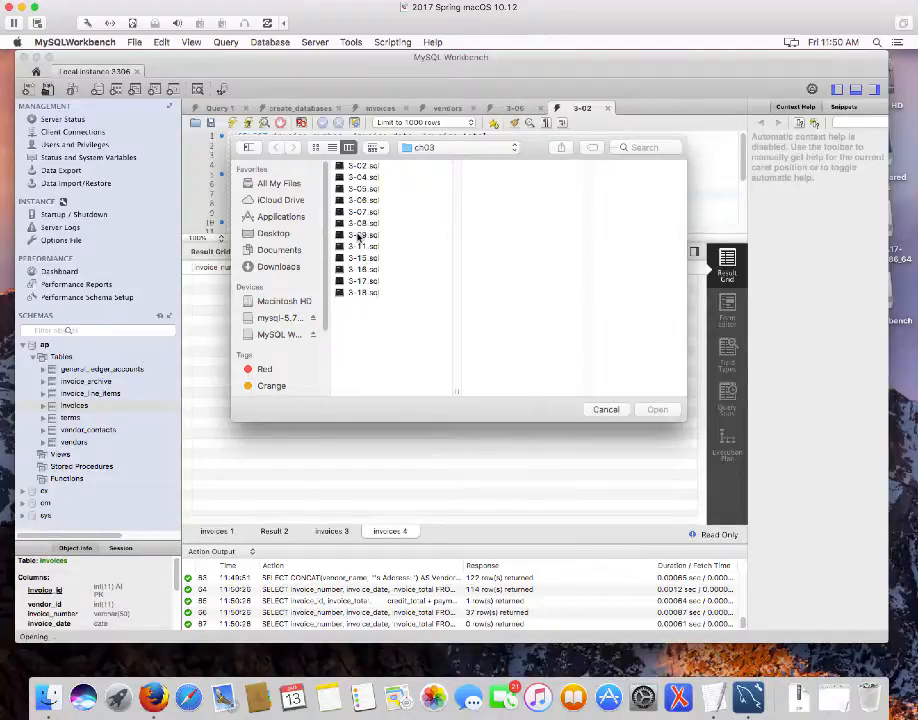
Open and run 3-09.sql: 122 vendor city/state rows, 53 with DISTINCT
{"action": "double_click", "coordinate": [360, 236]}
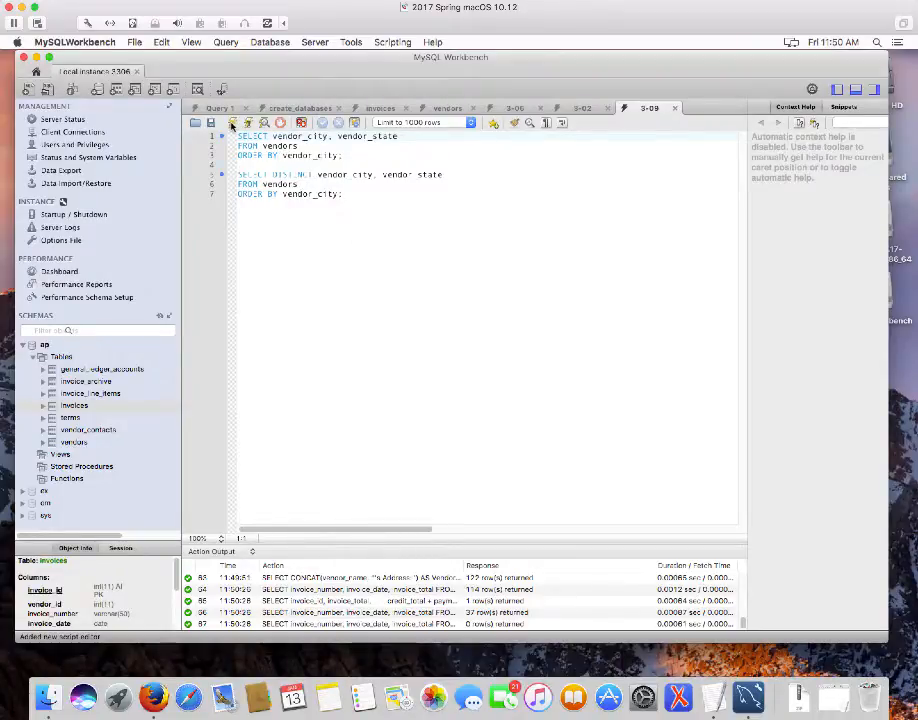
{"action": "left_click", "coordinate": [232, 123]}
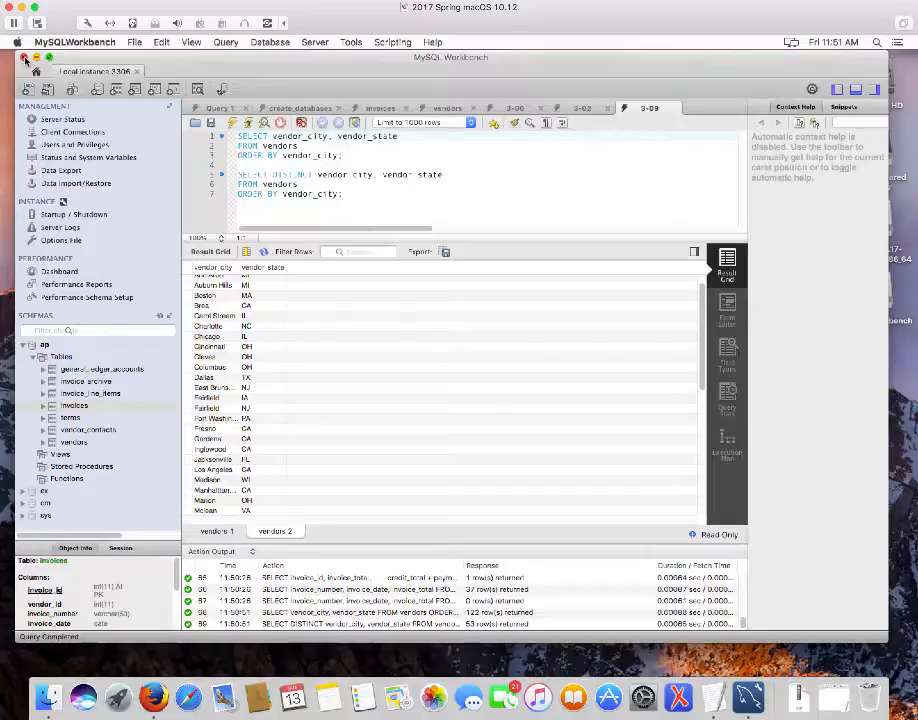
Quit MySQL Workbench and relaunch it from the Dock
{"action": "left_click", "coordinate": [24, 58]}
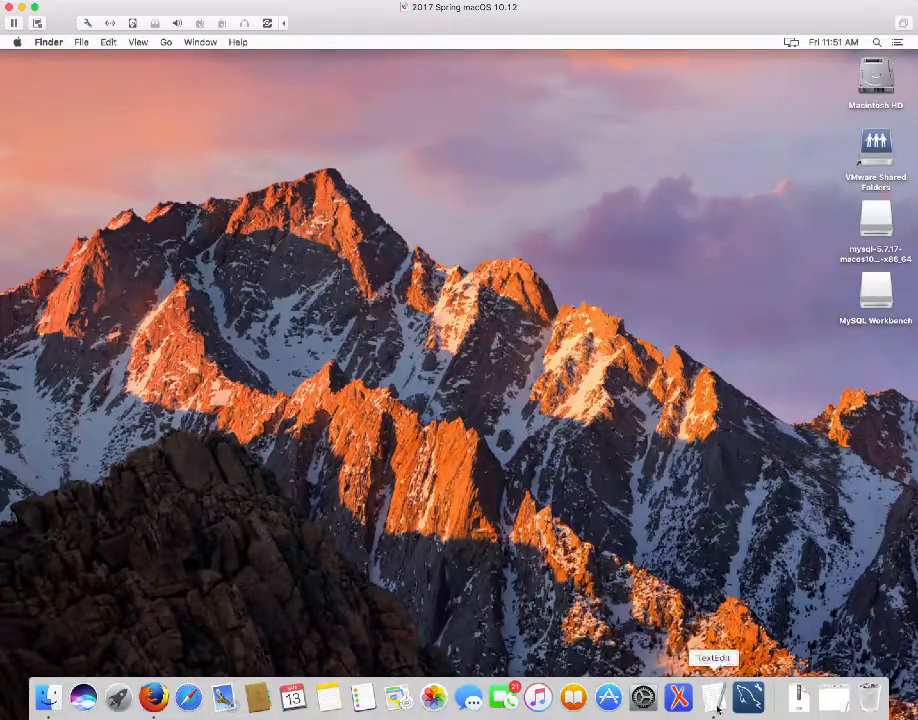
{"action": "left_click", "coordinate": [748, 697]}
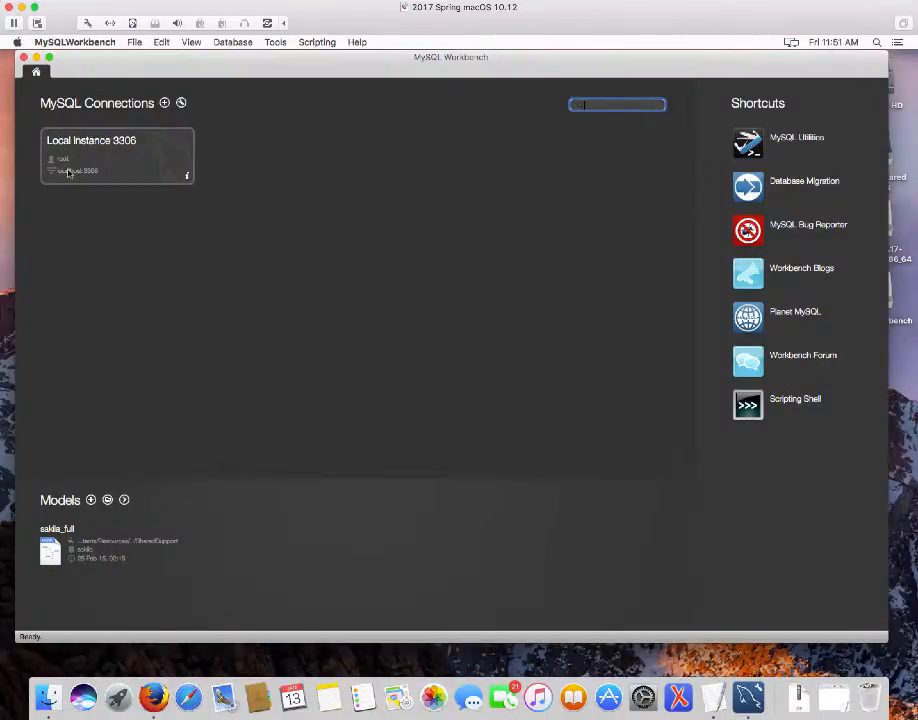
Connect to Local Instance 3306 to reopen the SQL editor with the earlier script tabs
{"action": "left_click", "coordinate": [102, 154]}
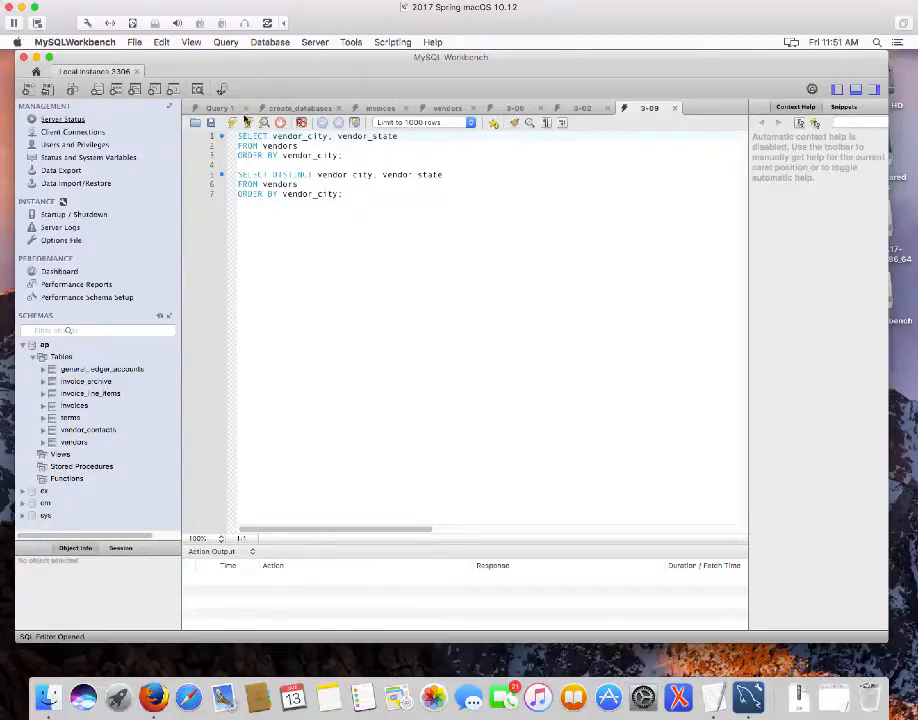
Close the 3-09 and 3-02 script tabs so the empty Query 1 editor is in front
{"action": "left_click", "coordinate": [676, 110]}
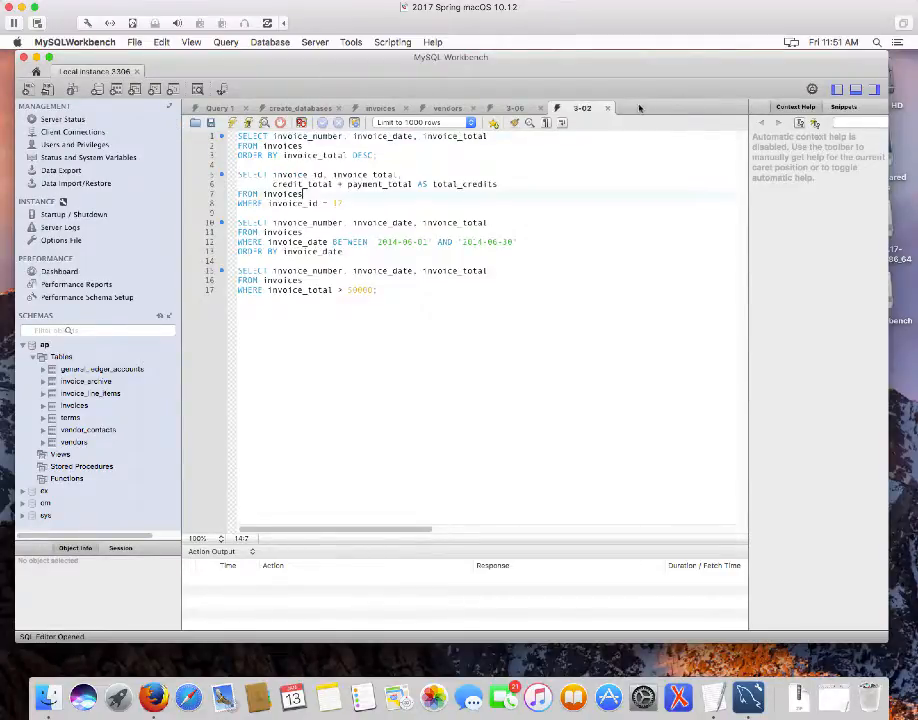
{"action": "left_click", "coordinate": [608, 108]}
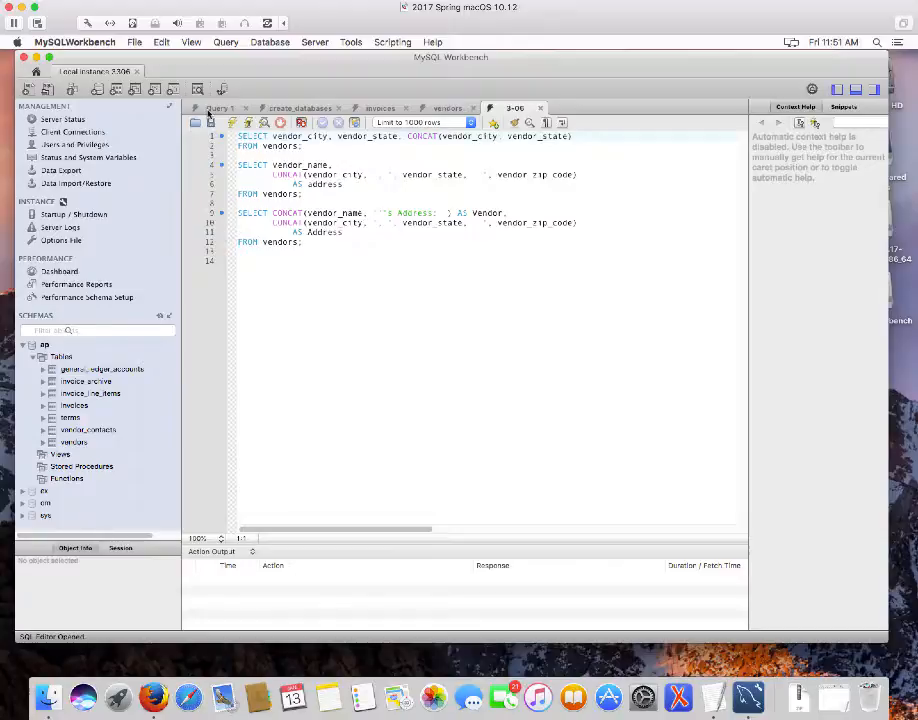
{"action": "left_click", "coordinate": [208, 112]}
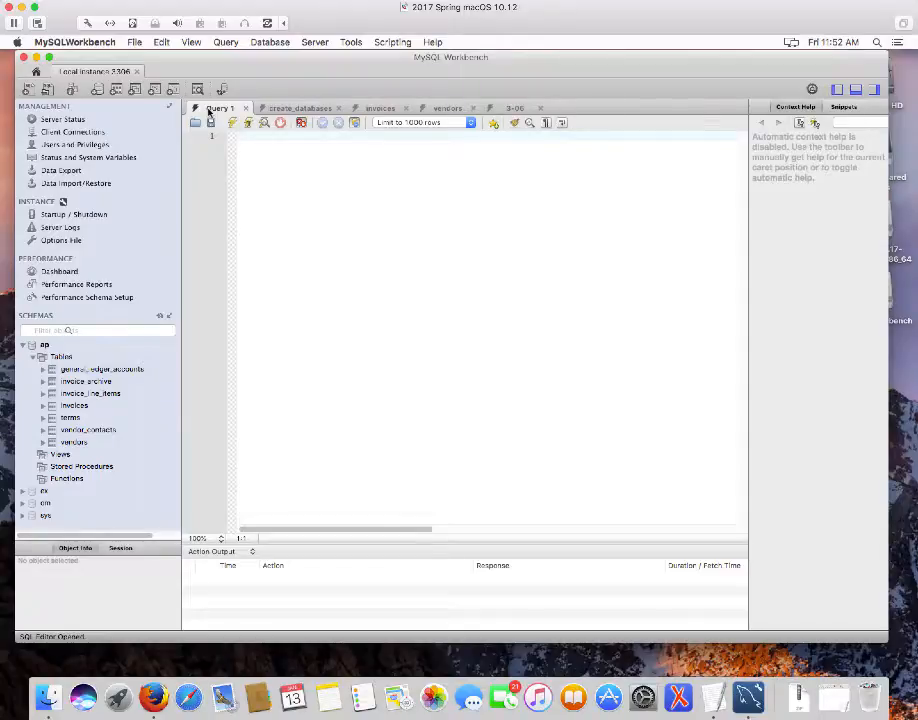
Close every tab except Query 1, then close the Local instance 3306 connection
{"action": "right_click", "coordinate": [209, 113]}
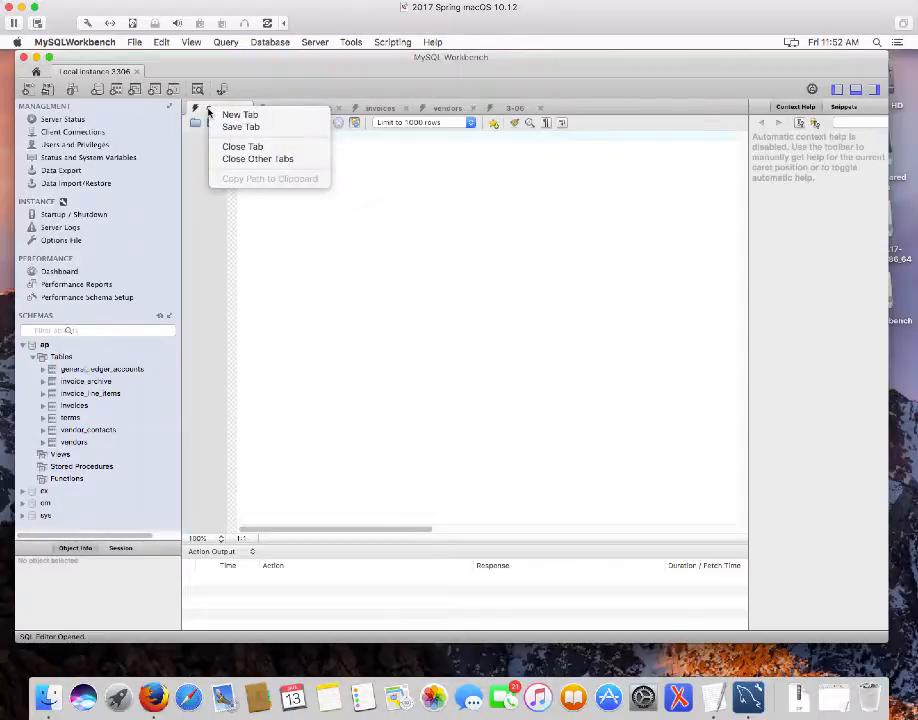
{"action": "left_click", "coordinate": [250, 161]}
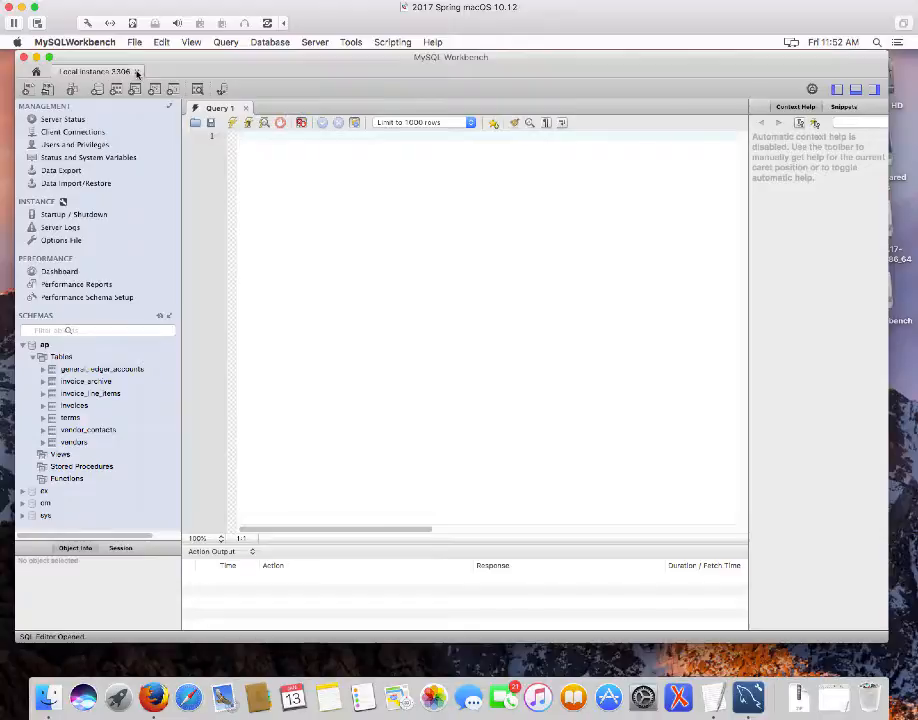
{"action": "left_click", "coordinate": [136, 73]}
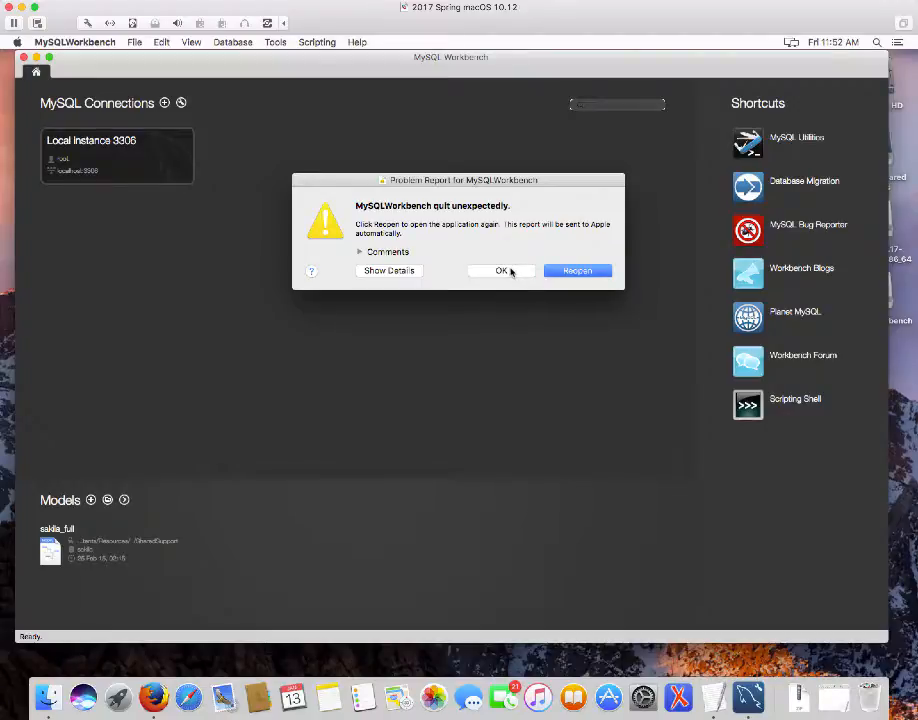
Dismiss the crash report and reconnect via the Local Instance 3306 tile
{"action": "left_click", "coordinate": [509, 269]}
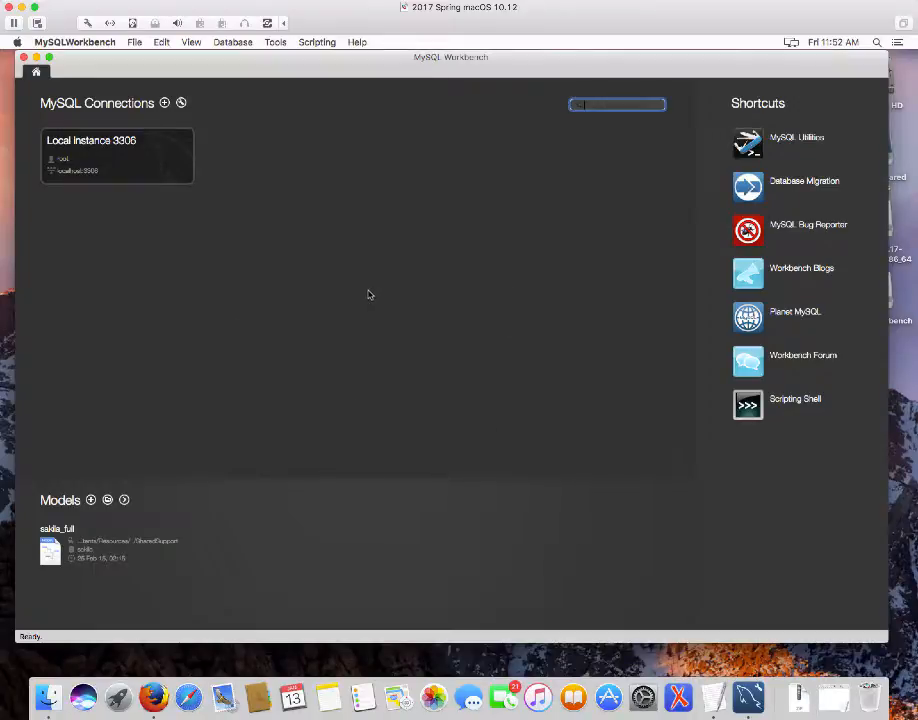
{"action": "left_click", "coordinate": [116, 158]}
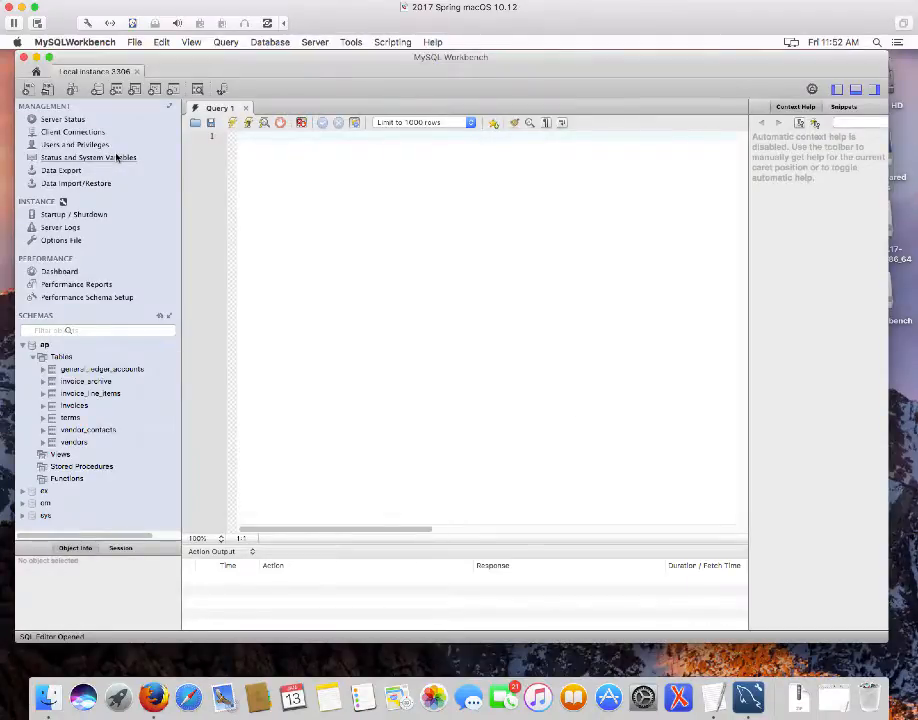
Open 3-06.sql from the ch03 folder, then close the empty Query 1 tab
{"action": "left_click", "coordinate": [46, 90]}
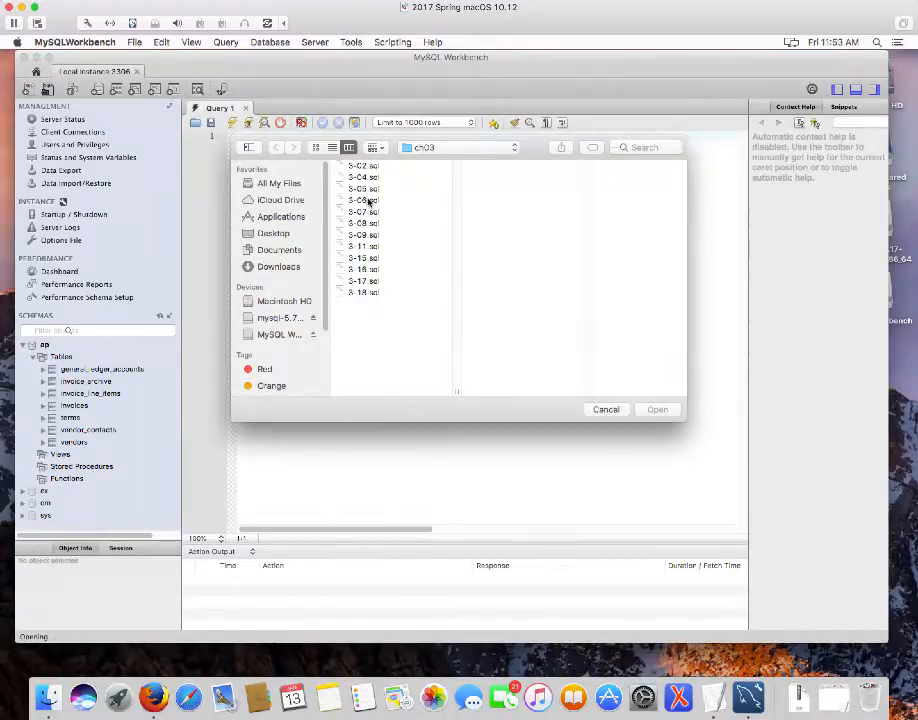
{"action": "double_click", "coordinate": [368, 200]}
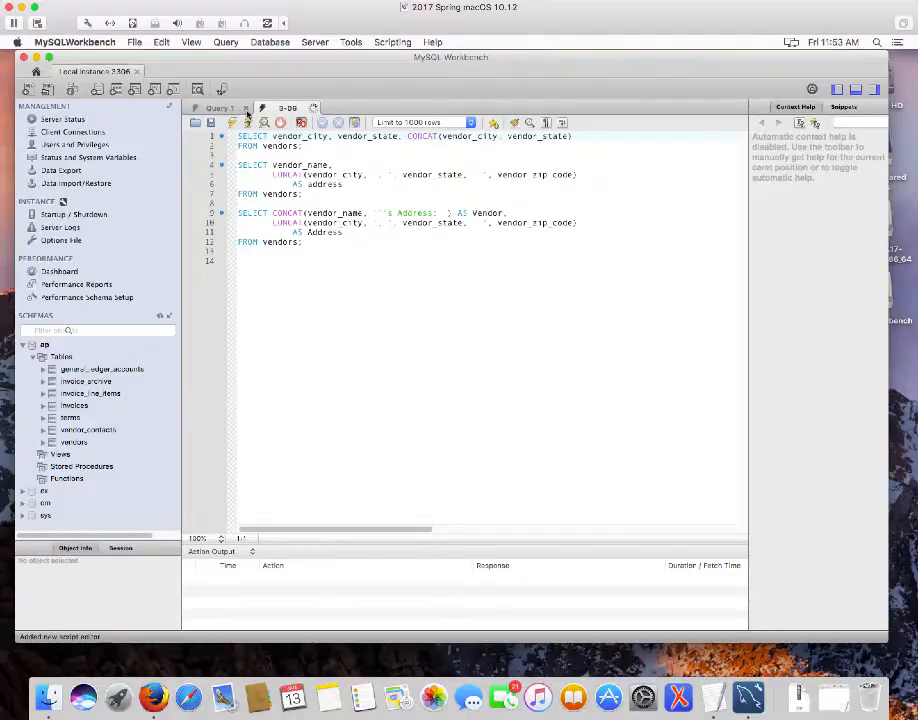
{"action": "left_click", "coordinate": [246, 107]}
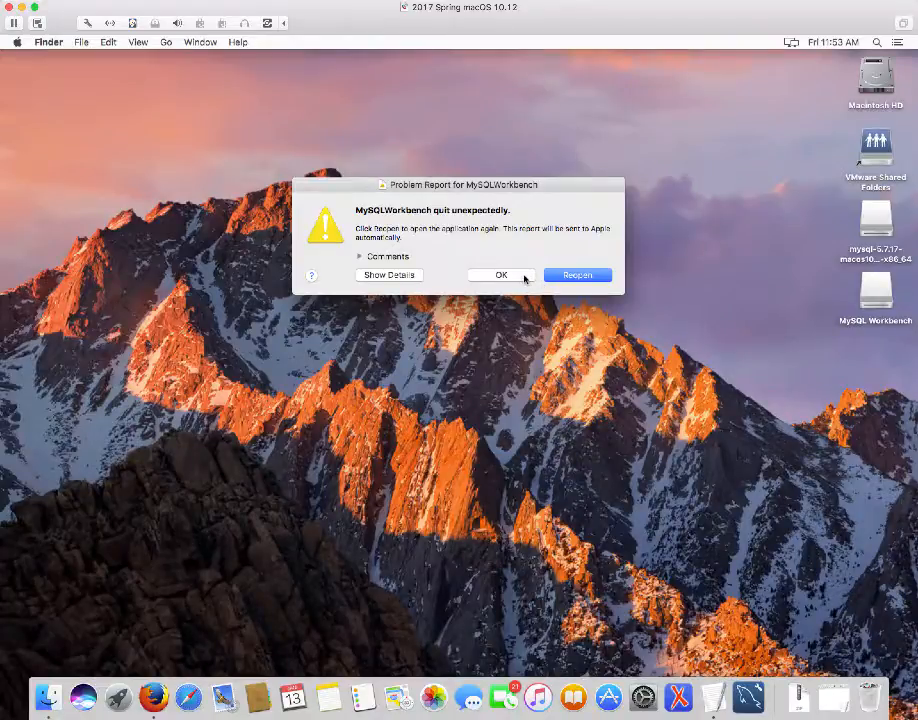
Dismiss the crash report, check the Force Quit Applications list, and relaunch MySQL Workbench from the dock
{"action": "left_click", "coordinate": [522, 276]}
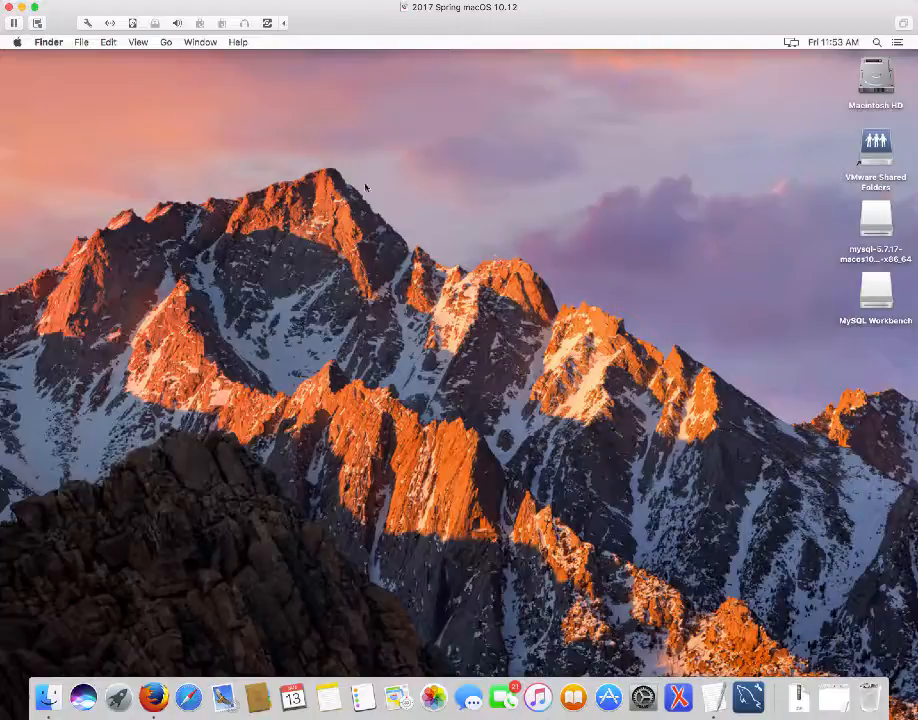
{"action": "left_click", "coordinate": [16, 44]}
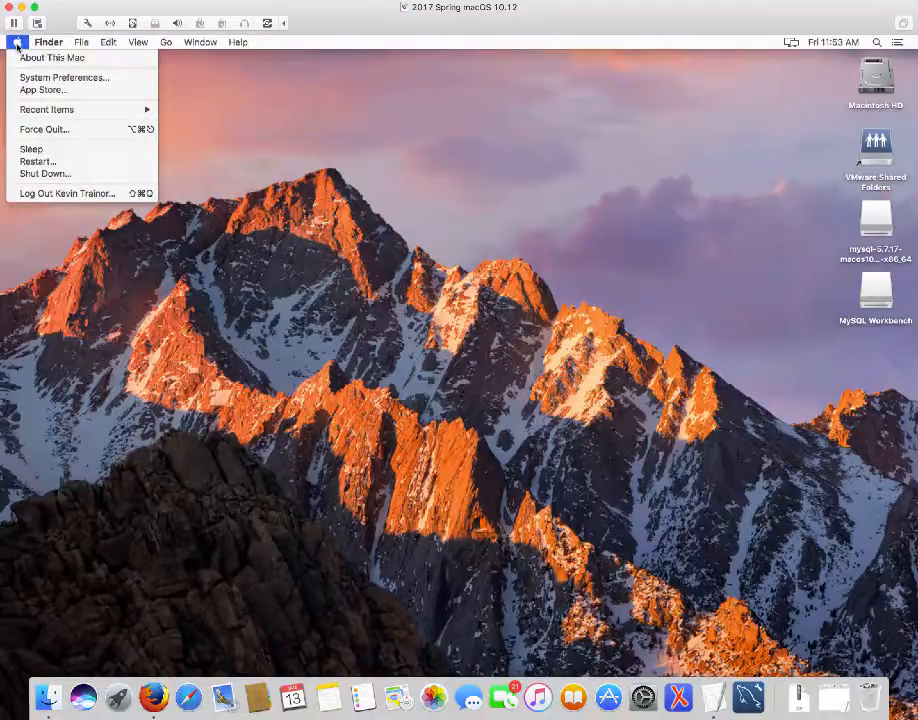
{"action": "left_click", "coordinate": [44, 130]}
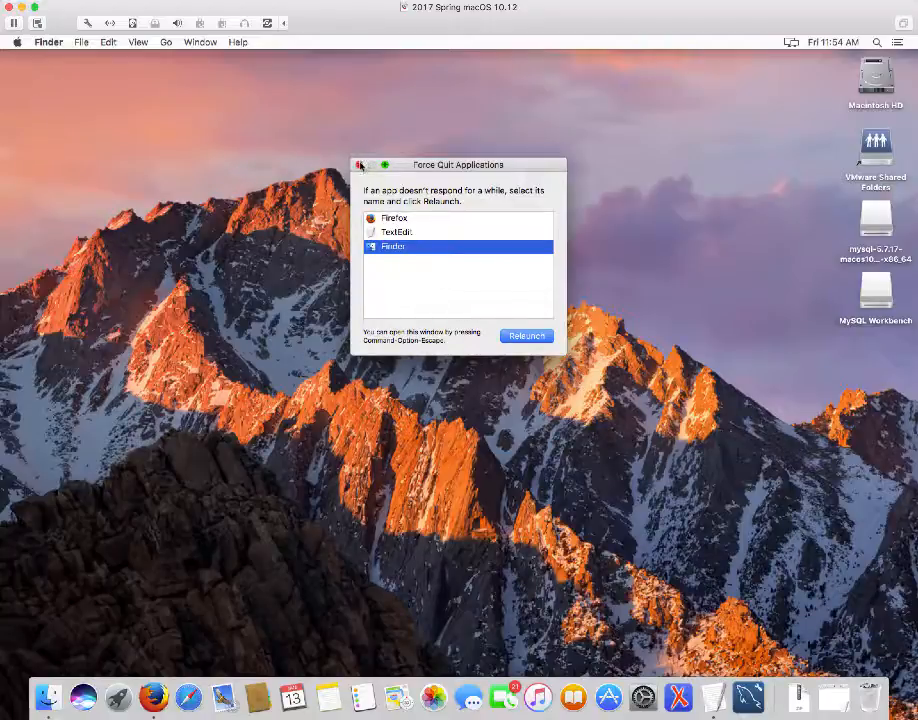
{"action": "left_click", "coordinate": [359, 165]}
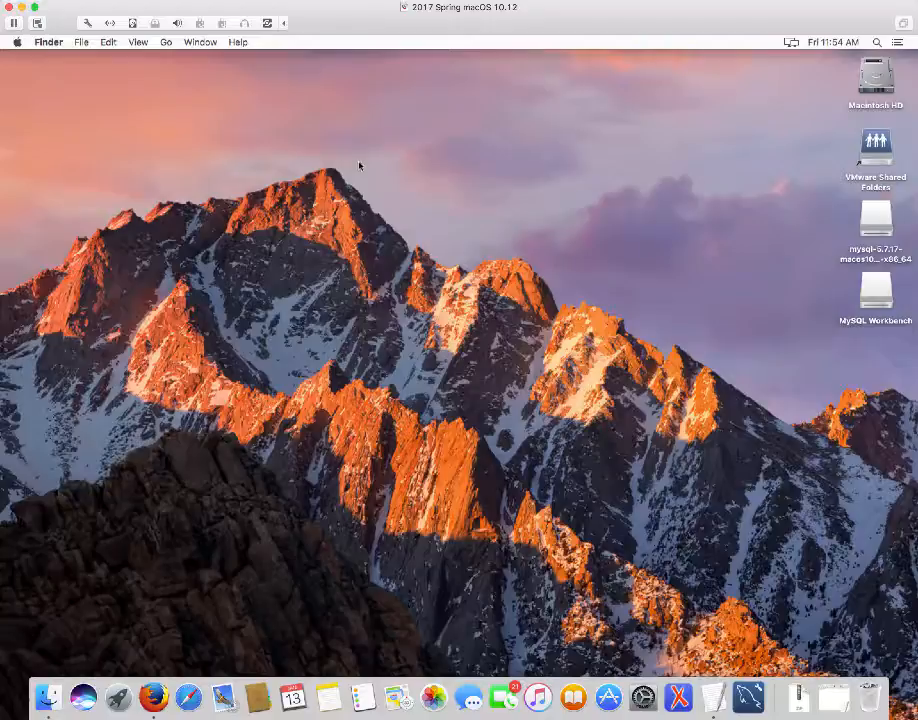
{"action": "left_click", "coordinate": [748, 697]}
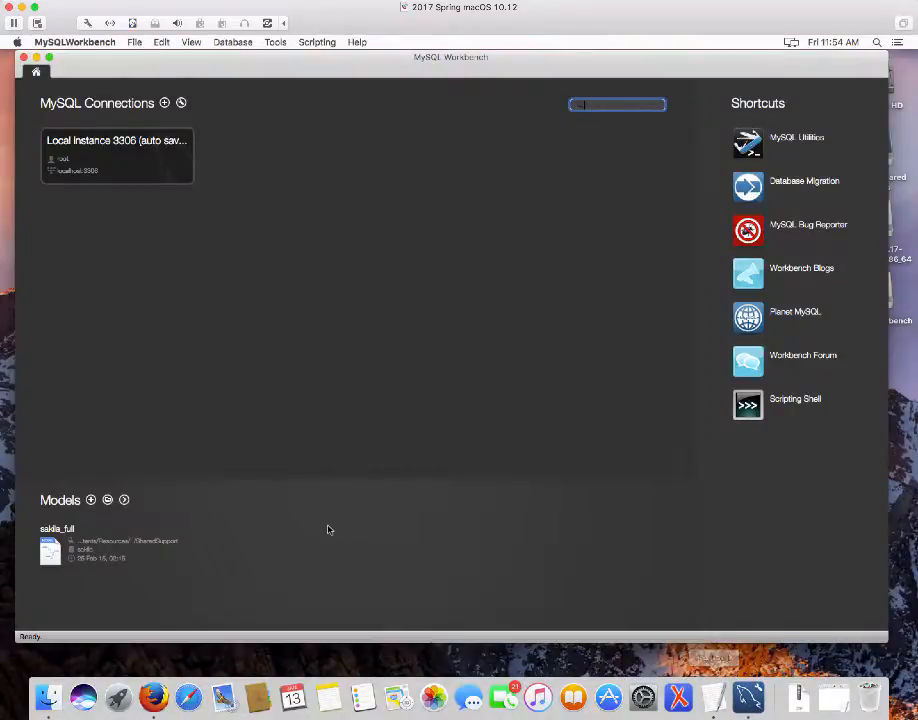
Reconnect, close the 3-06 tab, and run SELECT * on ap.invoices, returning 114 rows
{"action": "left_click", "coordinate": [82, 146]}
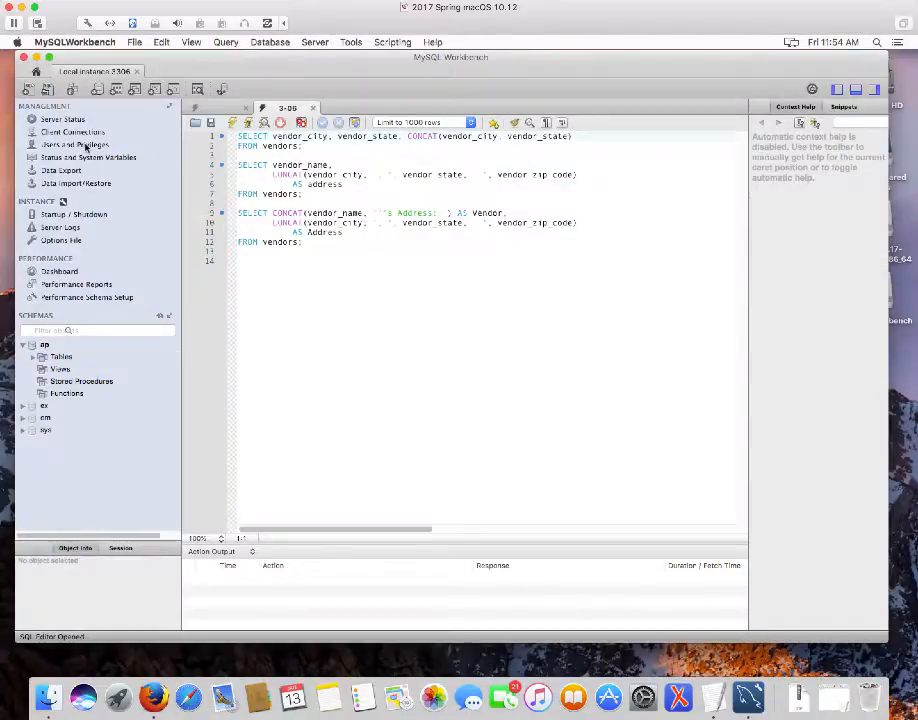
{"action": "left_click", "coordinate": [311, 111]}
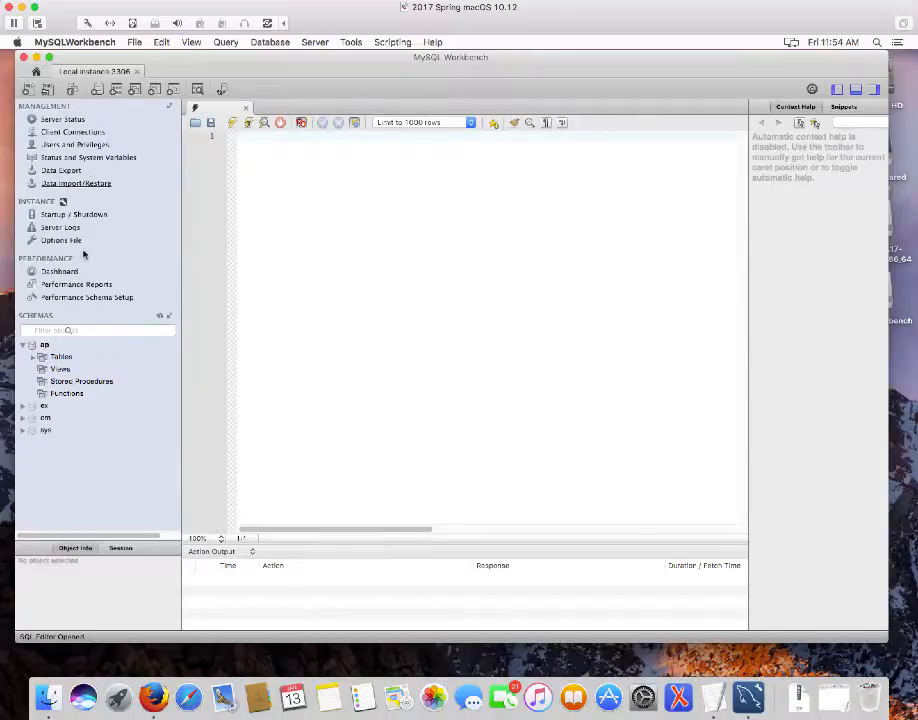
{"action": "left_click", "coordinate": [32, 357]}
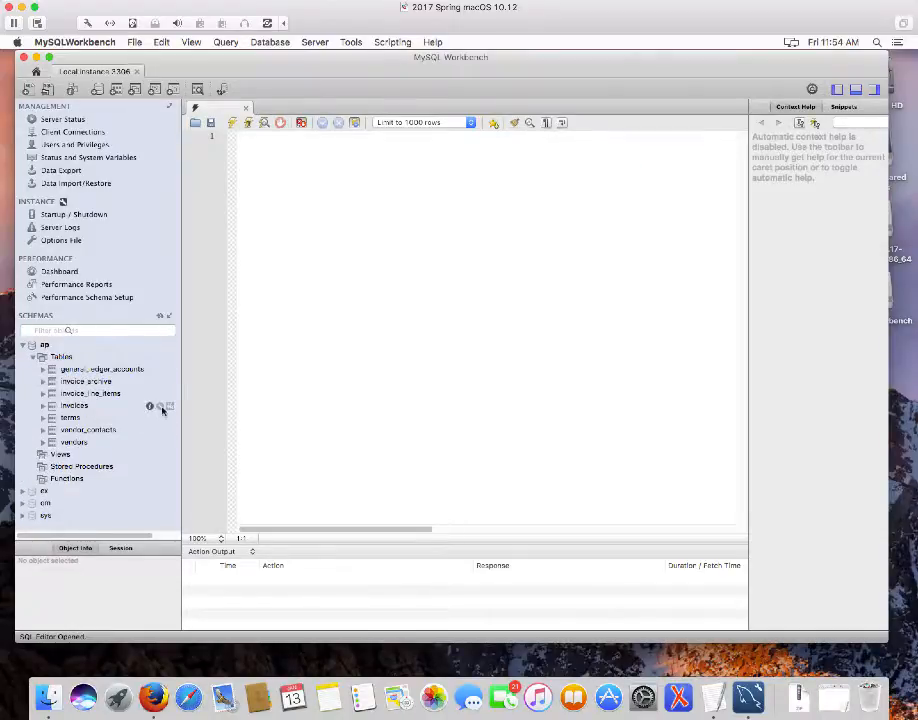
{"action": "left_click", "coordinate": [161, 406]}
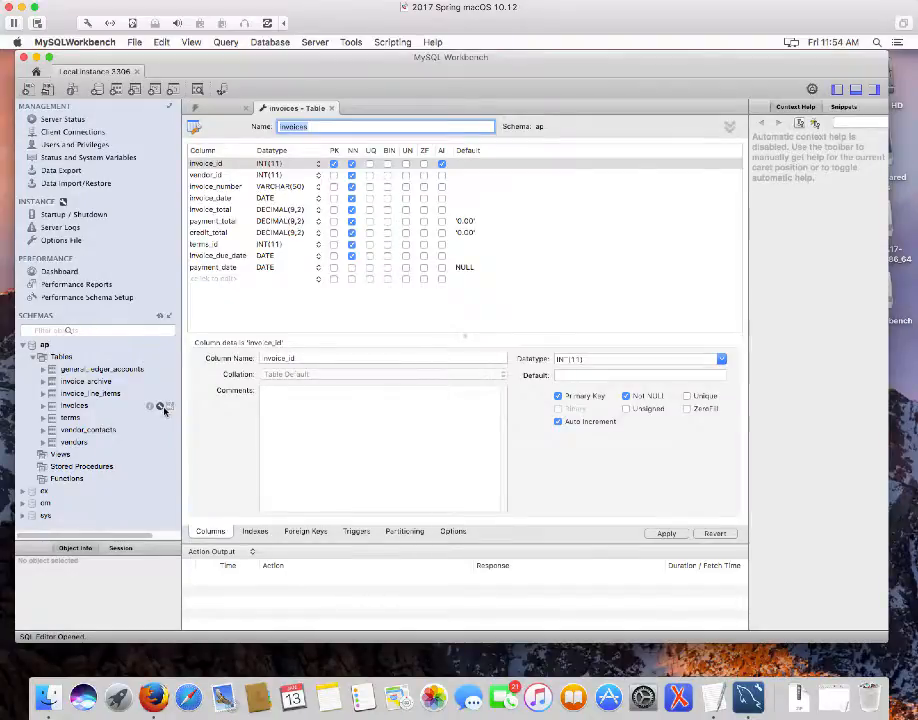
{"action": "left_click", "coordinate": [170, 406]}
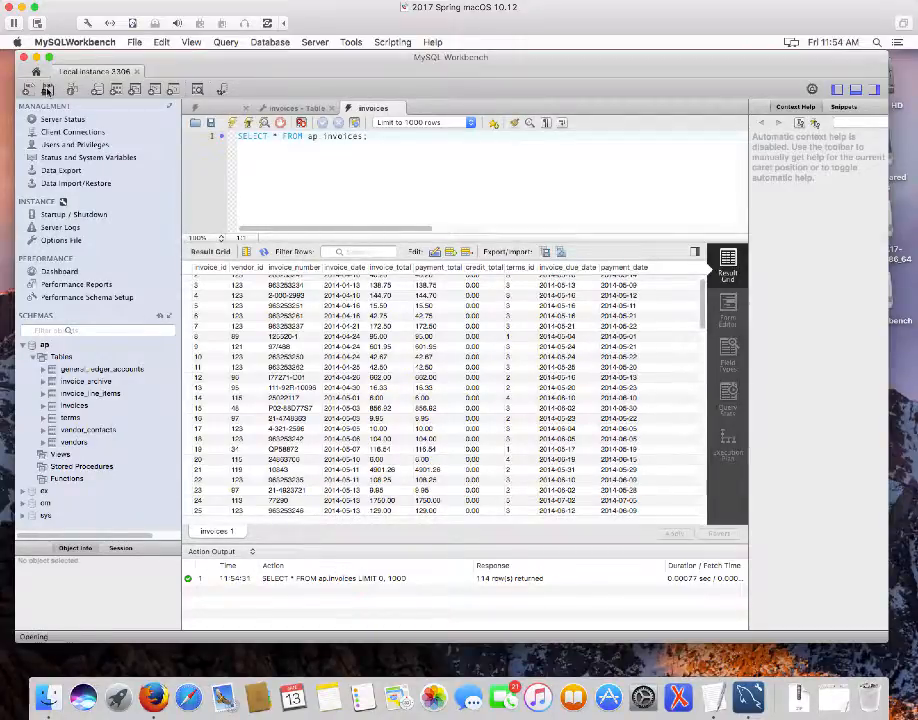
Open 3-06.sql, execute its three vendor address queries, then close the connection and Workbench window
{"action": "left_click", "coordinate": [46, 90]}
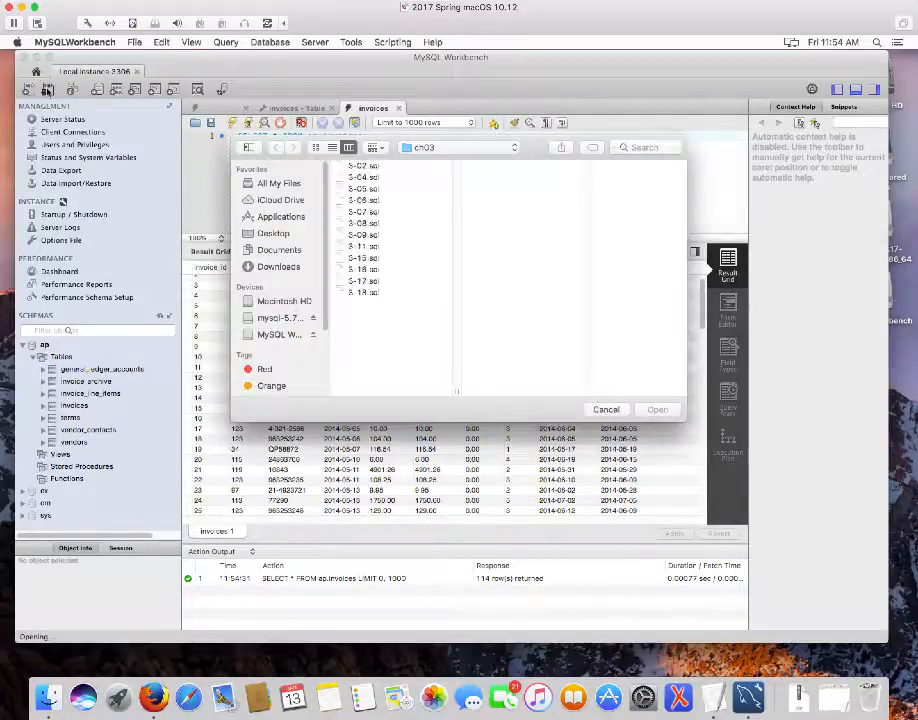
{"action": "double_click", "coordinate": [362, 200]}
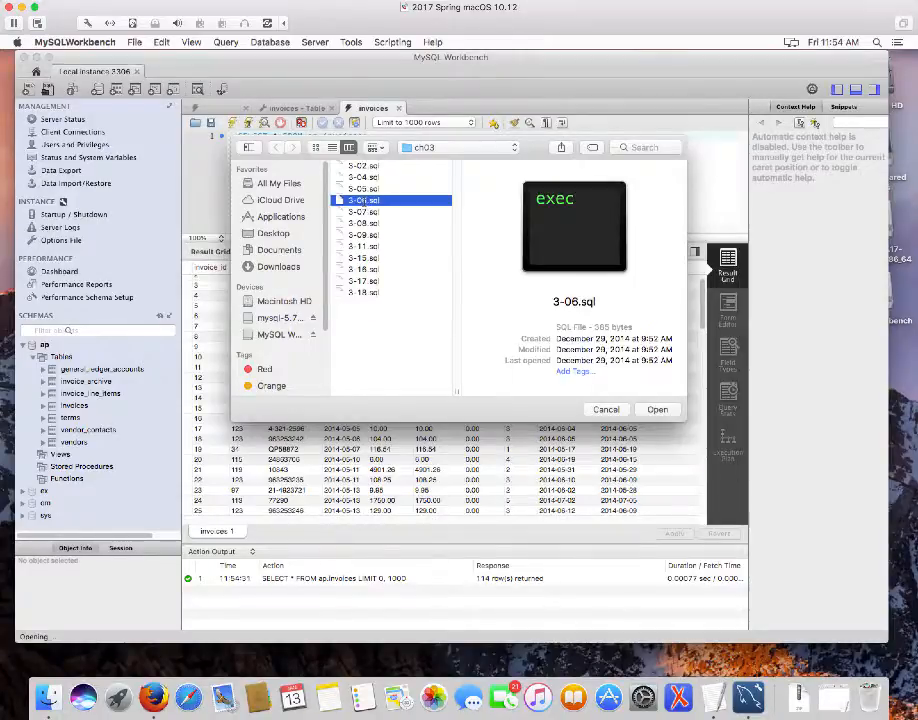
{"action": "left_click", "coordinate": [231, 122]}
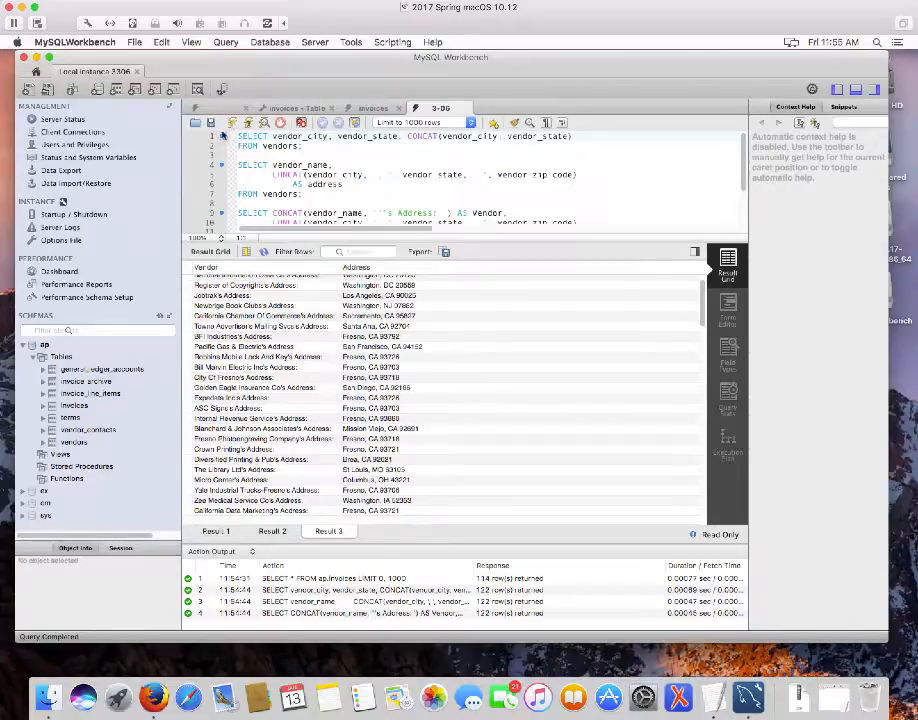
{"action": "left_click", "coordinate": [24, 58]}
{"action": "left_click", "coordinate": [24, 58]}
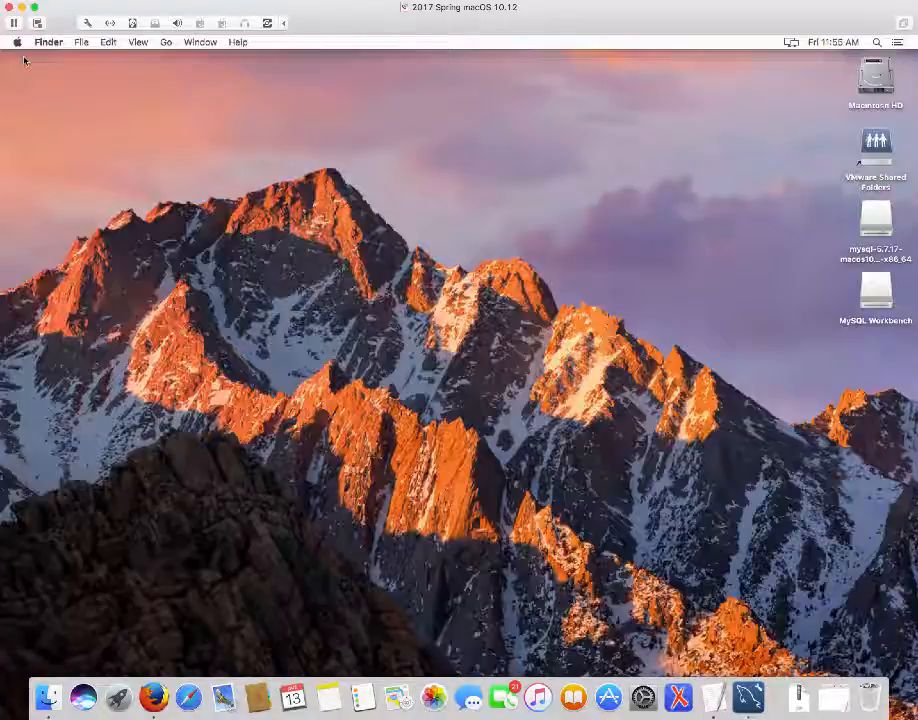